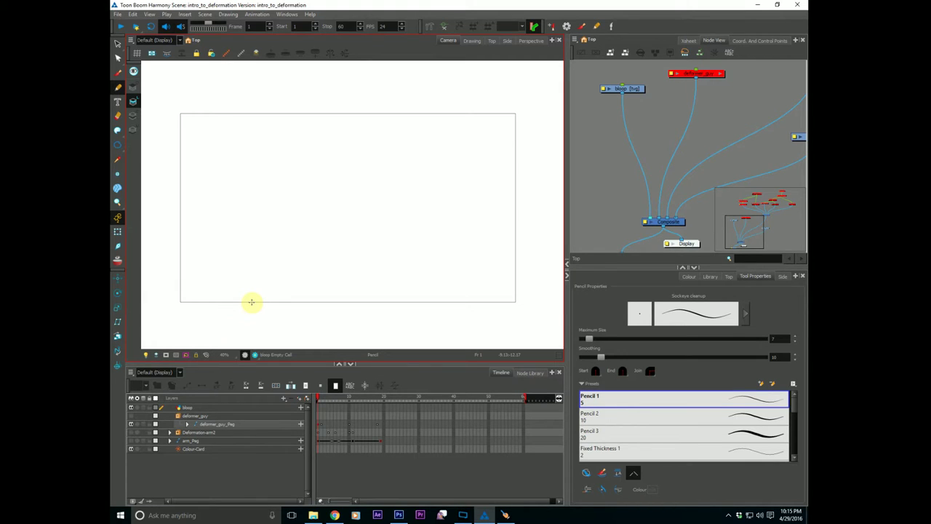
Select the bloop drawing node and reposition it beside the deformer_guy group in the node network.
{"action": "left_click", "coordinate": [637, 90]}
{"action": "left_click_drag", "start_coordinate": [631, 107], "coordinate": [646, 120]}
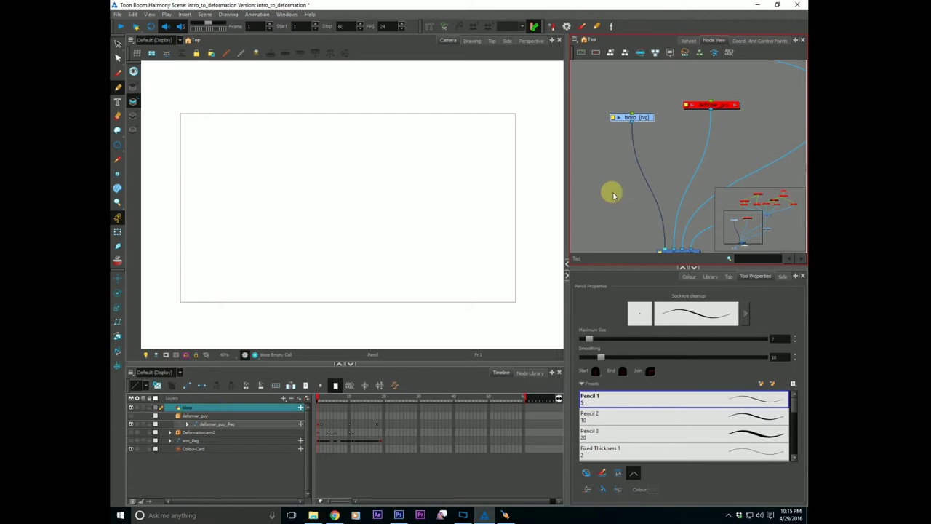
{"action": "left_click_drag", "start_coordinate": [648, 118], "coordinate": [643, 124]}
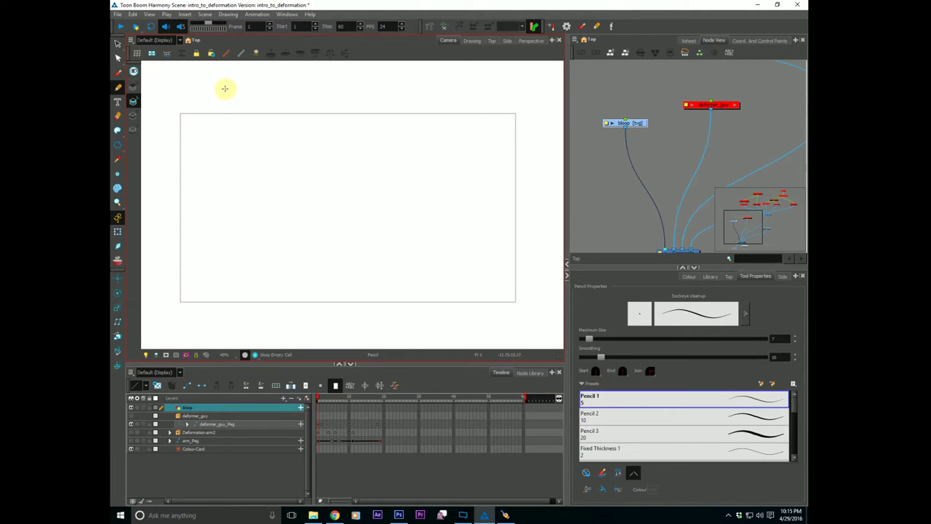
Check the Support Overlay and Underlay Arts option in the advanced preferences and accept the dialog.
{"action": "left_click", "coordinate": [133, 15]}
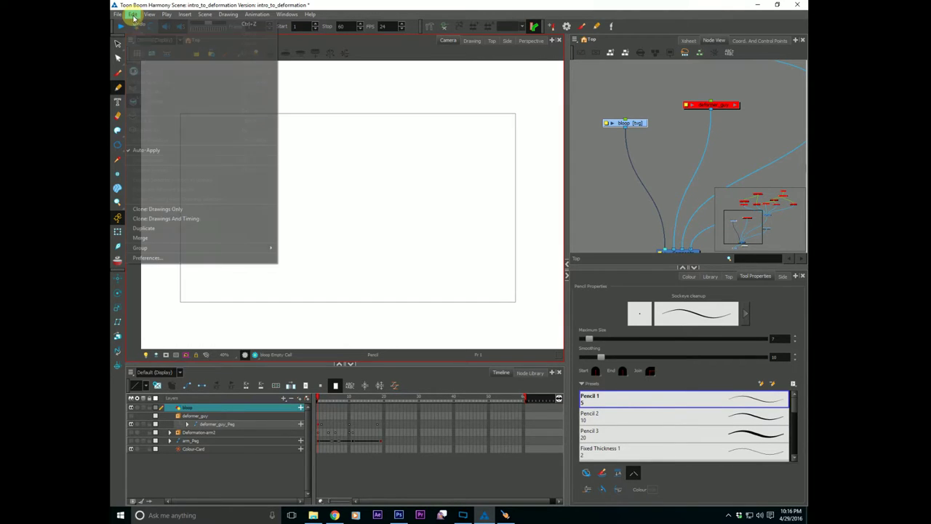
{"action": "left_click", "coordinate": [147, 258]}
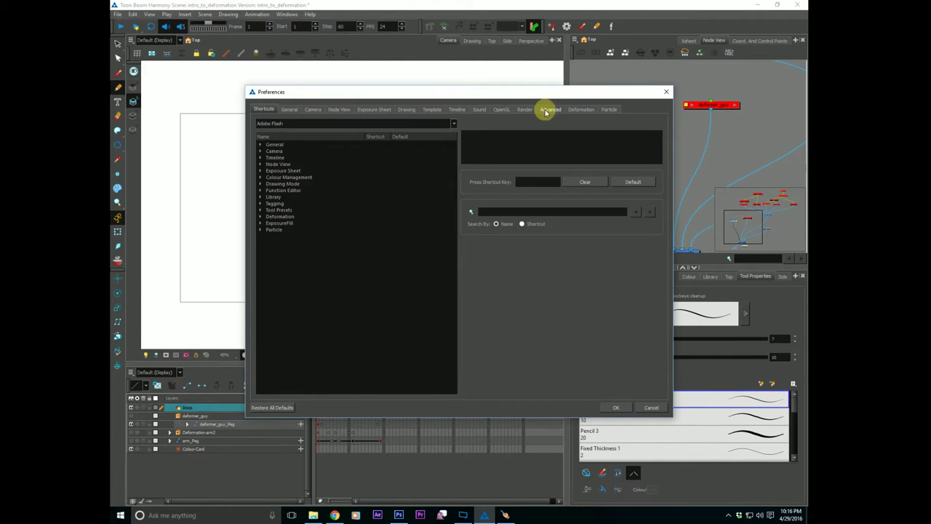
{"action": "left_click", "coordinate": [547, 109]}
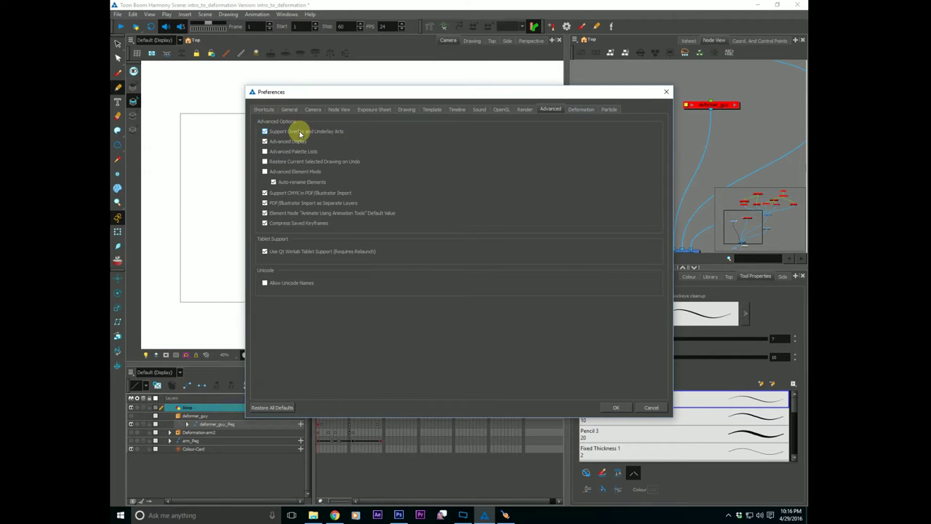
{"action": "left_click", "coordinate": [615, 407]}
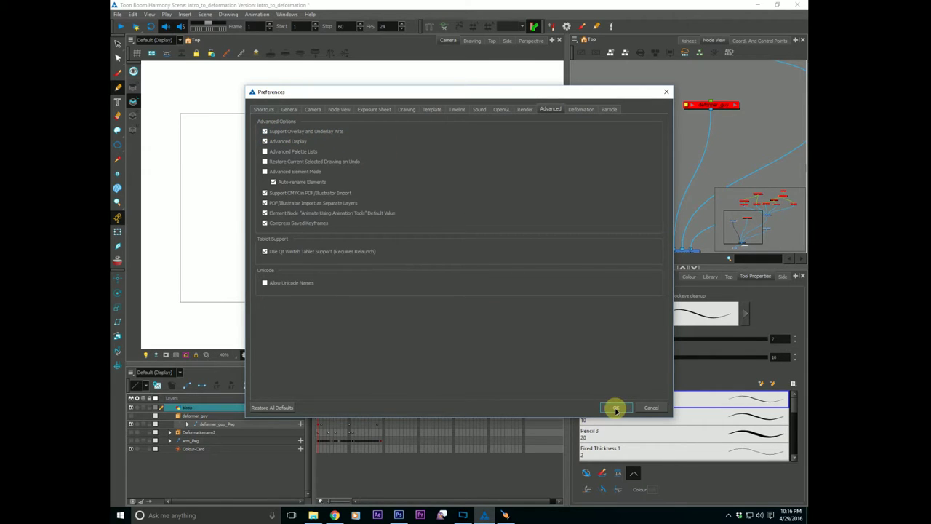
{"action": "right_click", "coordinate": [134, 159]}
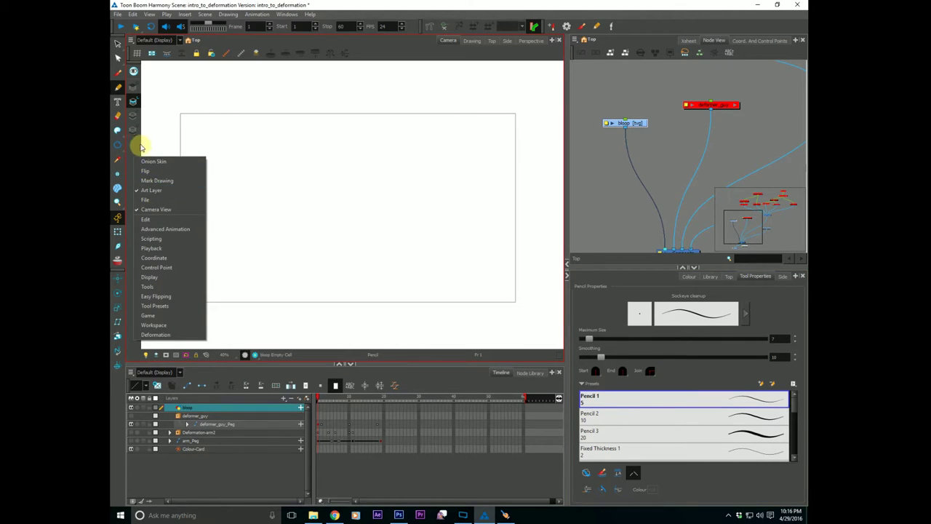
{"action": "left_click", "coordinate": [161, 136]}
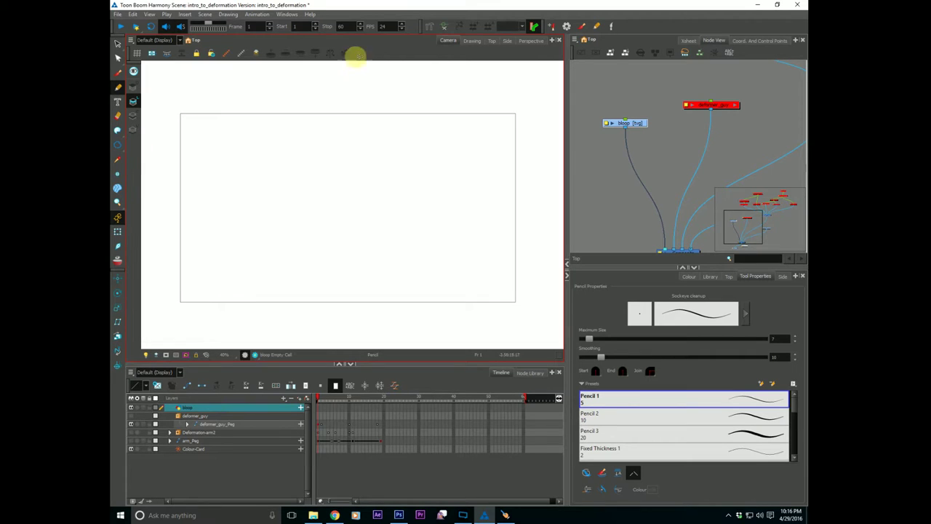
{"action": "right_click", "coordinate": [423, 54]}
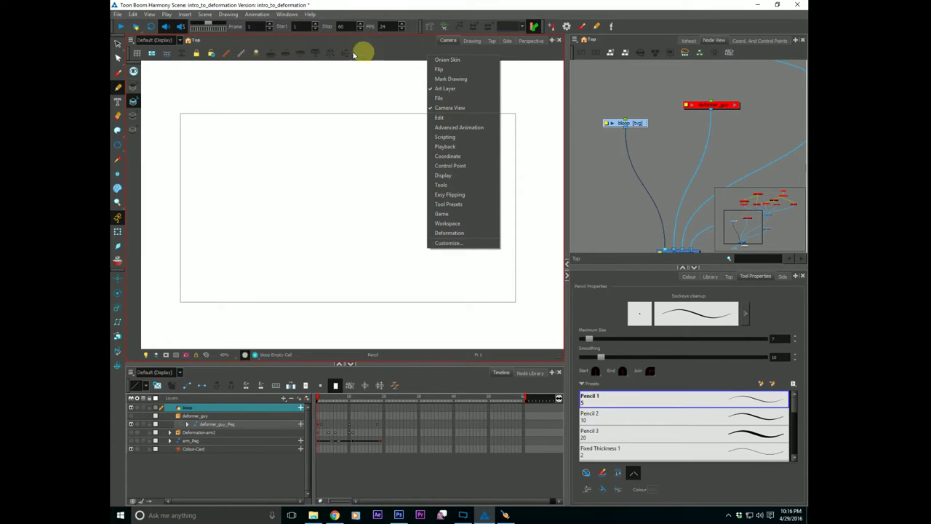
{"action": "left_click", "coordinate": [137, 153]}
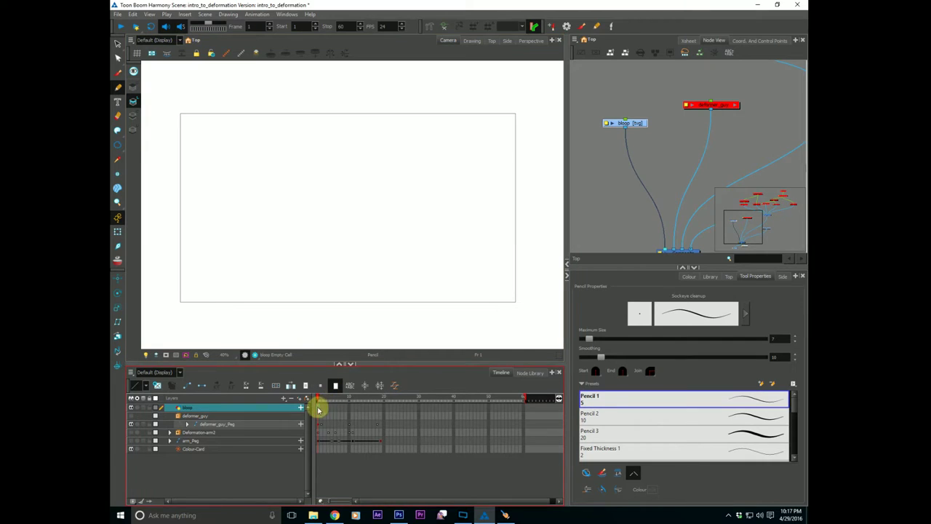
Select the bloop drawing node, activate the Brush tool and choose a textured brush preset.
{"action": "left_click_drag", "start_coordinate": [624, 122], "coordinate": [622, 114]}
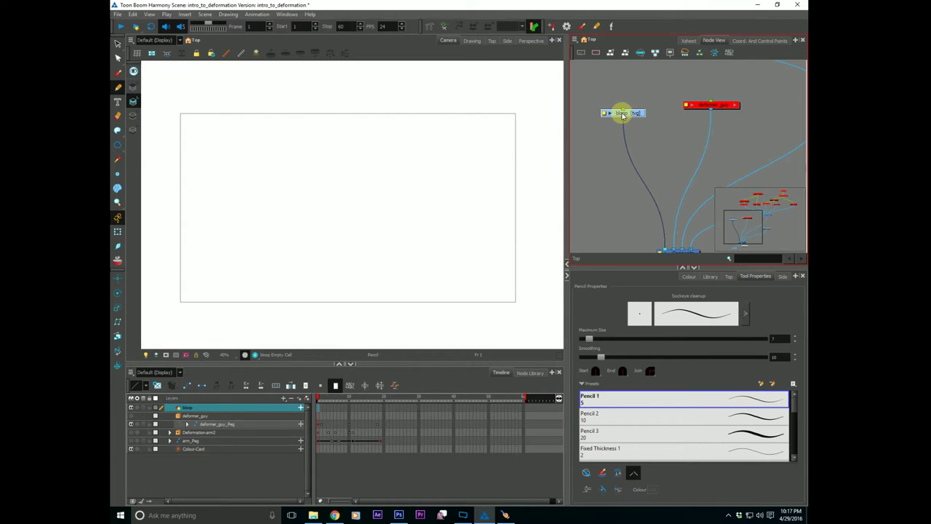
{"action": "key", "text": "alt+b"}
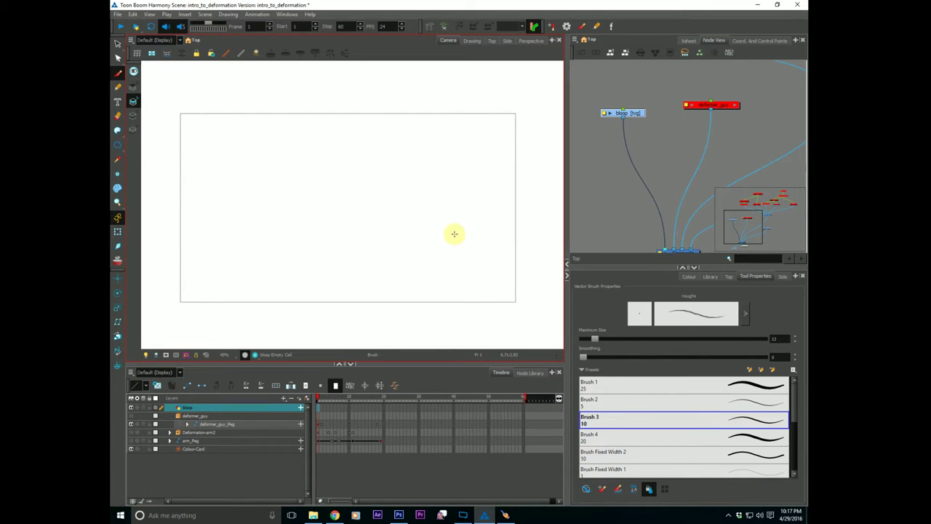
{"action": "left_click_drag", "start_coordinate": [792, 395], "coordinate": [788, 460]}
{"action": "left_click", "coordinate": [634, 432]}
{"action": "mouse_move", "coordinate": [442, 201]}
{"action": "left_mouse_down"}
{"action": "mouse_move", "coordinate": [360, 216]}
{"action": "mouse_move", "coordinate": [339, 248]}
{"action": "mouse_move", "coordinate": [382, 226]}
{"action": "left_mouse_up"}
{"action": "key", "text": "ctrl+z"}
{"action": "left_click_drag", "start_coordinate": [436, 160], "coordinate": [429, 237]}
{"action": "key", "text": "ctrl+z"}
Set the colour to Black and draw a closed, roughly circular outline with the brush inside the camera frame.
{"action": "left_click", "coordinate": [688, 276]}
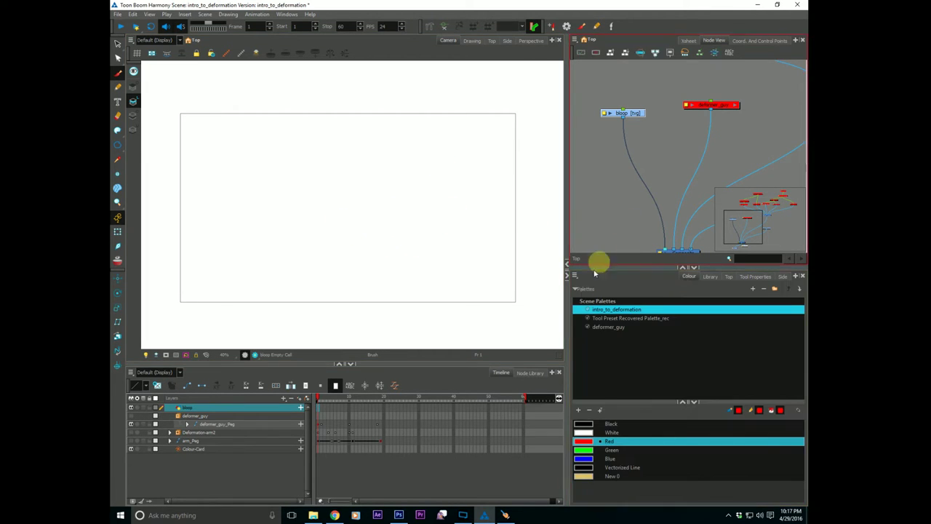
{"action": "left_click", "coordinate": [583, 425]}
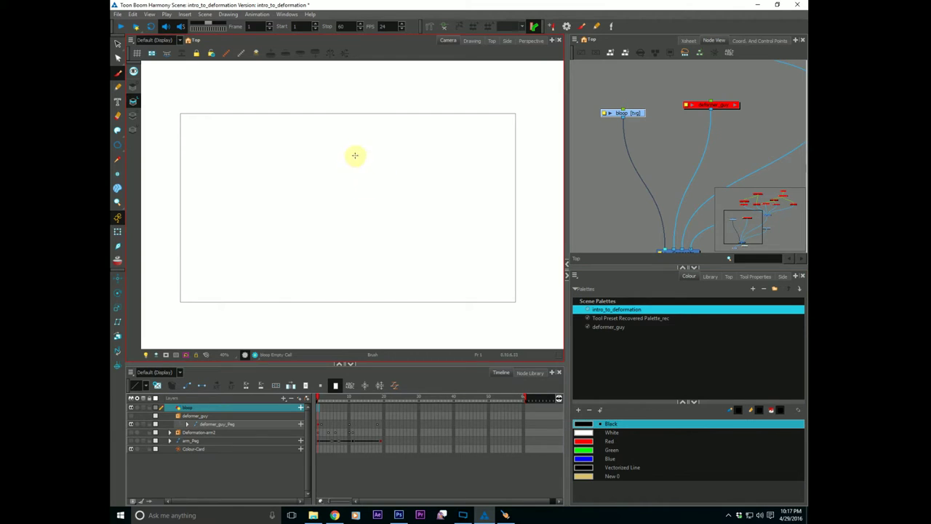
{"action": "left_click_drag", "start_coordinate": [354, 154], "coordinate": [399, 200]}
{"action": "key", "text": "ctrl+z"}
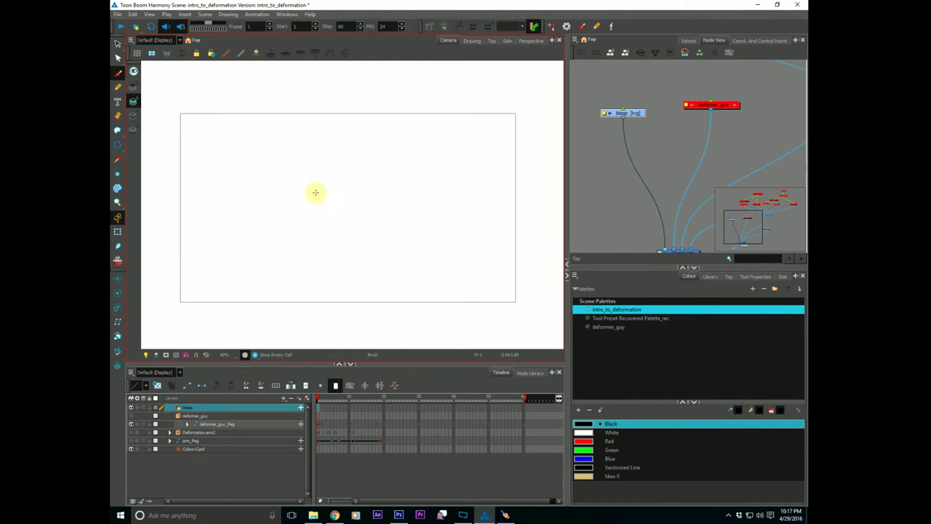
{"action": "key", "text": "alt+z"}
{"action": "left_click", "coordinate": [321, 203]}
{"action": "key", "text": "alt+b"}
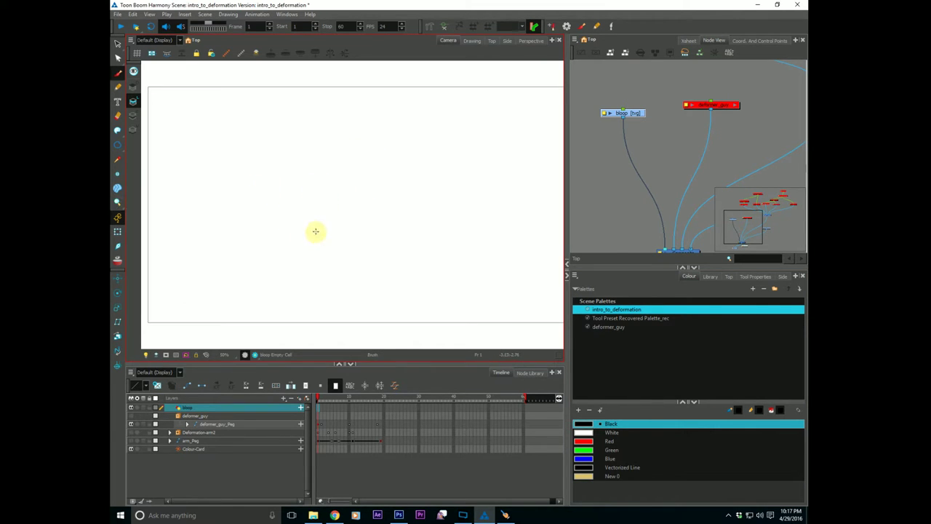
{"action": "mouse_move", "coordinate": [351, 138]}
{"action": "left_mouse_down"}
{"action": "mouse_move", "coordinate": [375, 128]}
{"action": "mouse_move", "coordinate": [422, 160]}
{"action": "mouse_move", "coordinate": [423, 220]}
{"action": "mouse_move", "coordinate": [366, 242]}
{"action": "mouse_move", "coordinate": [314, 198]}
{"action": "mouse_move", "coordinate": [318, 153]}
{"action": "mouse_move", "coordinate": [340, 131]}
{"action": "mouse_move", "coordinate": [364, 128]}
{"action": "left_mouse_up"}
{"action": "left_click_drag", "start_coordinate": [320, 240], "coordinate": [342, 243]}
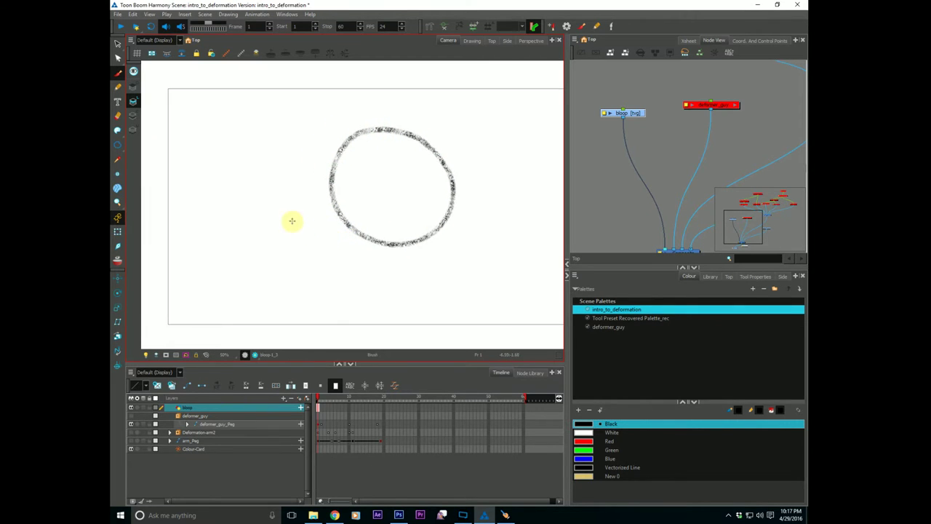
Fill the inside of the circle with Red using the Paint tool.
{"action": "left_click", "coordinate": [583, 441]}
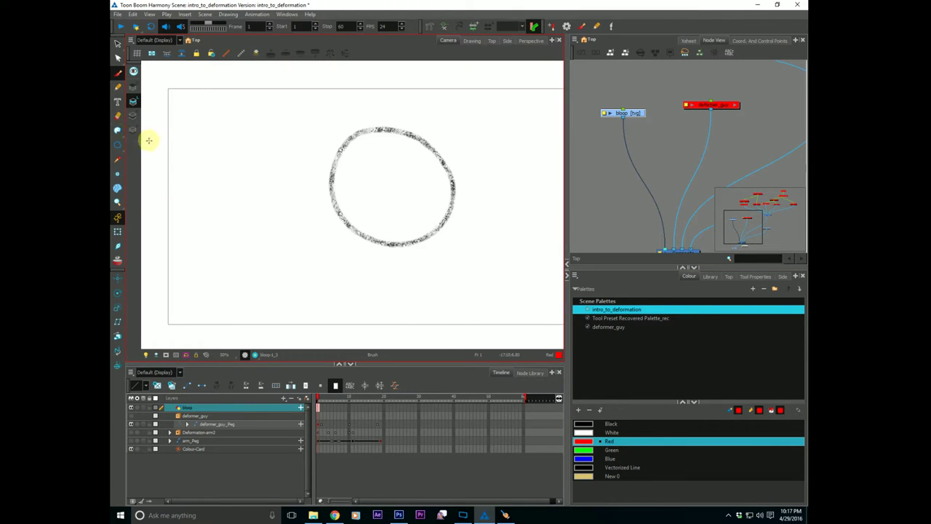
{"action": "key", "text": "alt+i"}
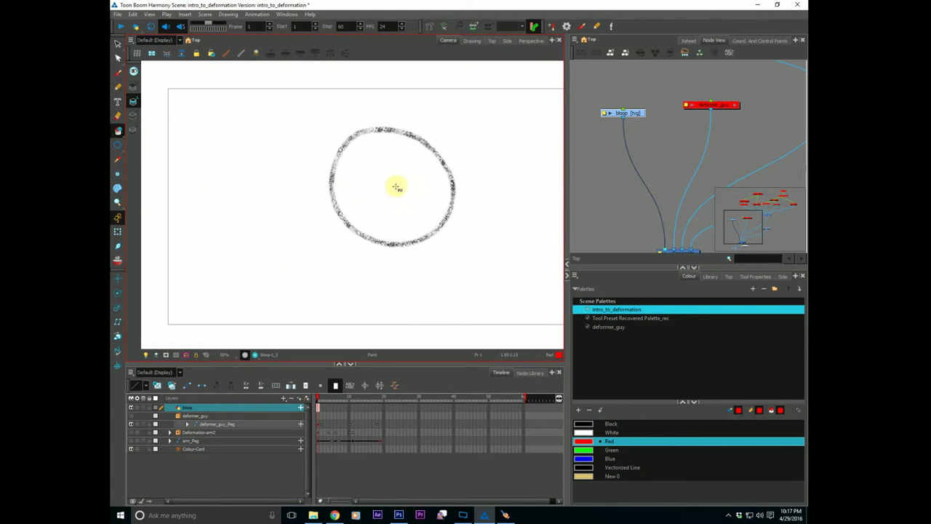
{"action": "left_click", "coordinate": [393, 191]}
{"action": "left_click", "coordinate": [342, 180]}
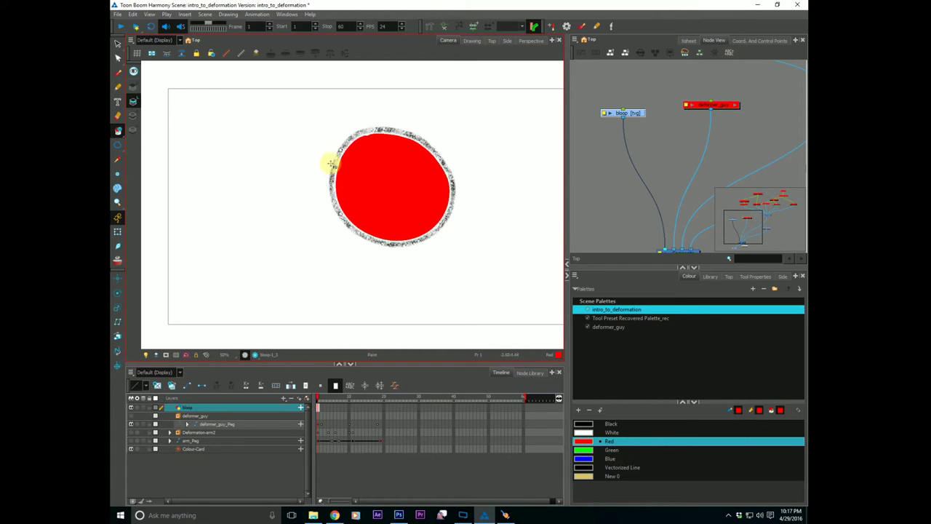
{"action": "left_click", "coordinate": [347, 172]}
Examine up close the edge where the red fill meets the textured outline.
{"action": "key", "text": "alt+z"}
{"action": "left_click", "coordinate": [342, 173]}
{"action": "left_click", "coordinate": [332, 179]}
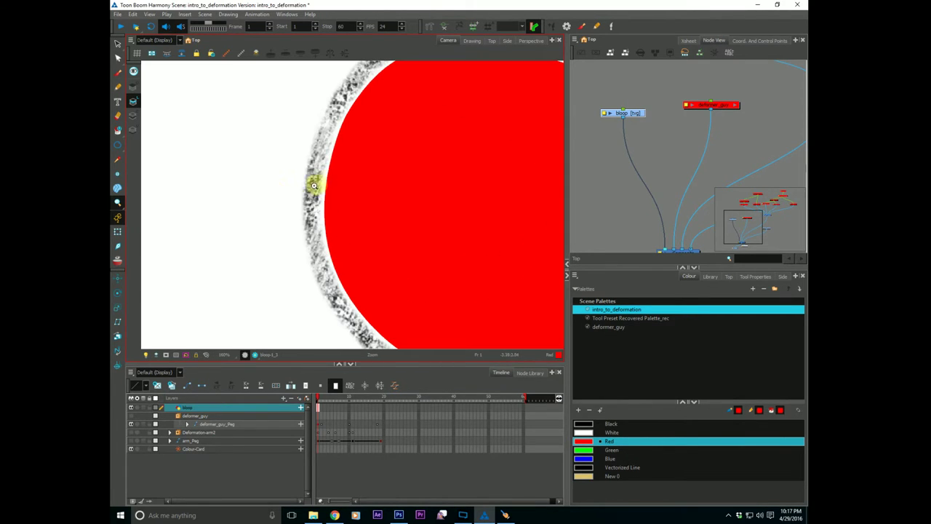
{"action": "left_click", "coordinate": [318, 241], "text": "alt"}
{"action": "left_click", "coordinate": [318, 242], "text": "alt"}
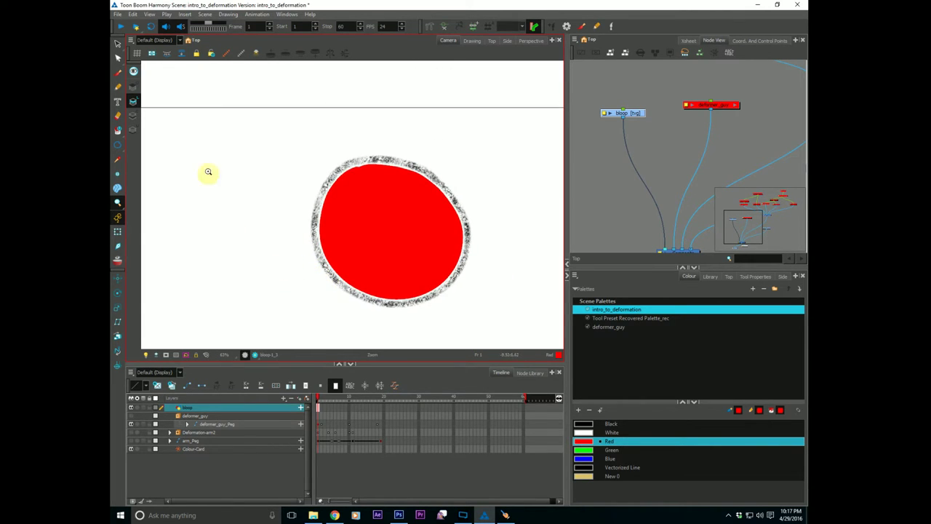
Select the brush outline and examine its vector contour against the textured line and the fill.
{"action": "key", "text": "alt+s"}
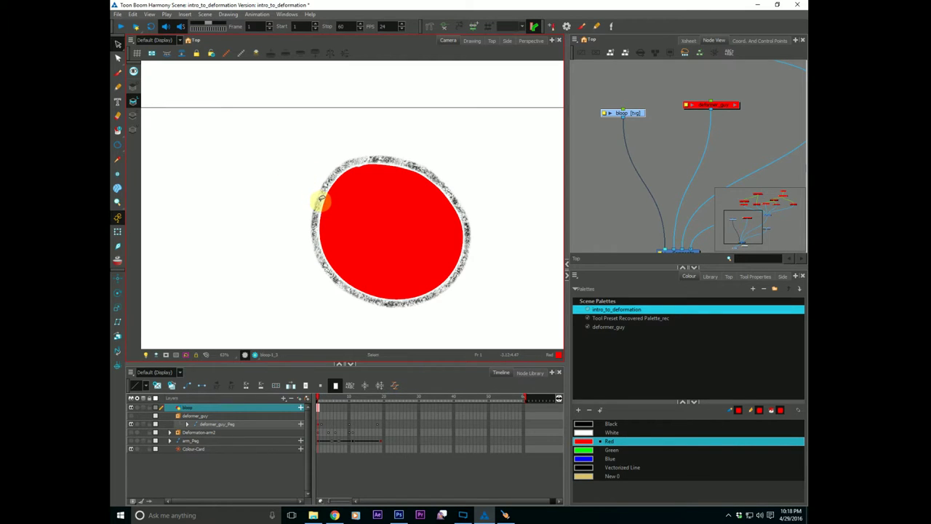
{"action": "left_click", "coordinate": [318, 202]}
{"action": "key", "text": "alt+z"}
{"action": "scroll", "coordinate": [320, 209], "scroll_direction": "up", "scroll_amount": 2}
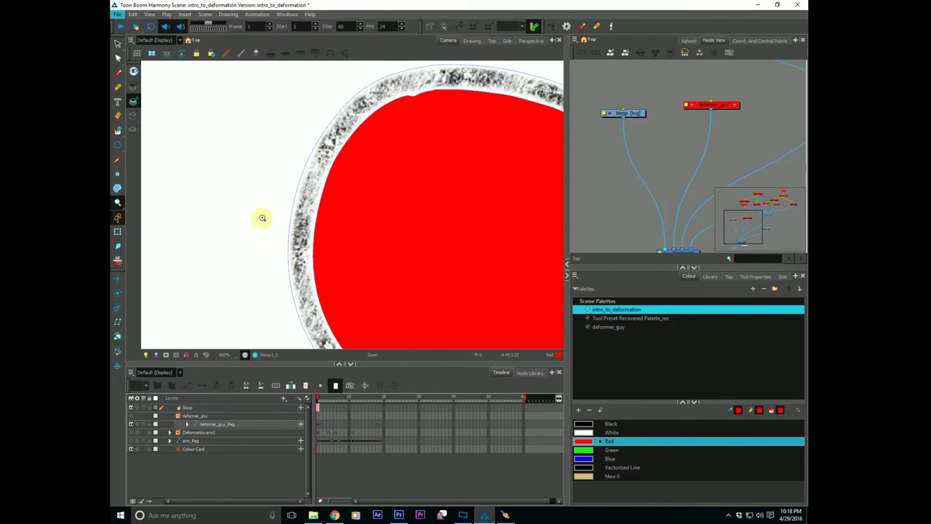
{"action": "left_click_drag", "start_coordinate": [263, 218], "coordinate": [263, 216]}
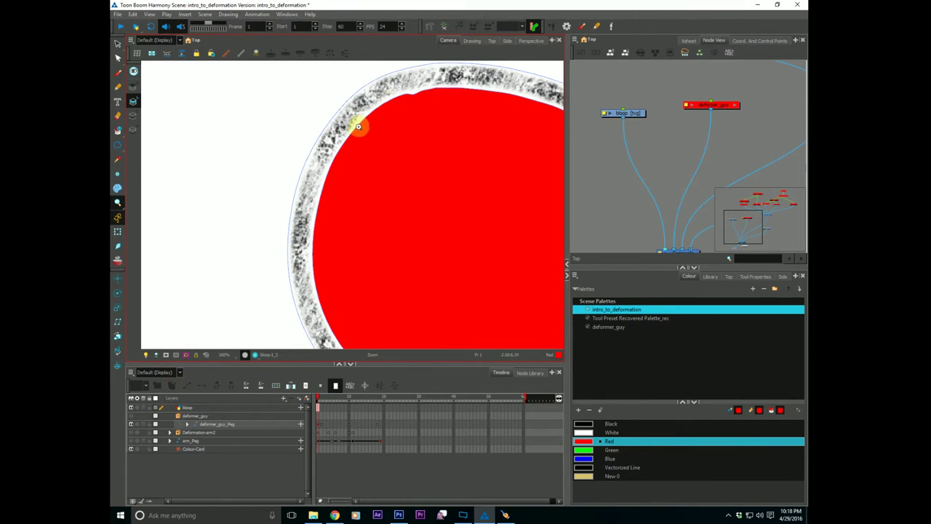
{"action": "mouse_move", "coordinate": [357, 127]}
{"action": "left_mouse_down"}
{"action": "mouse_move", "coordinate": [332, 152]}
{"action": "mouse_move", "coordinate": [322, 187]}
{"action": "mouse_move", "coordinate": [297, 203]}
{"action": "left_mouse_up"}
{"action": "left_click_drag", "start_coordinate": [267, 272], "coordinate": [240, 265]}
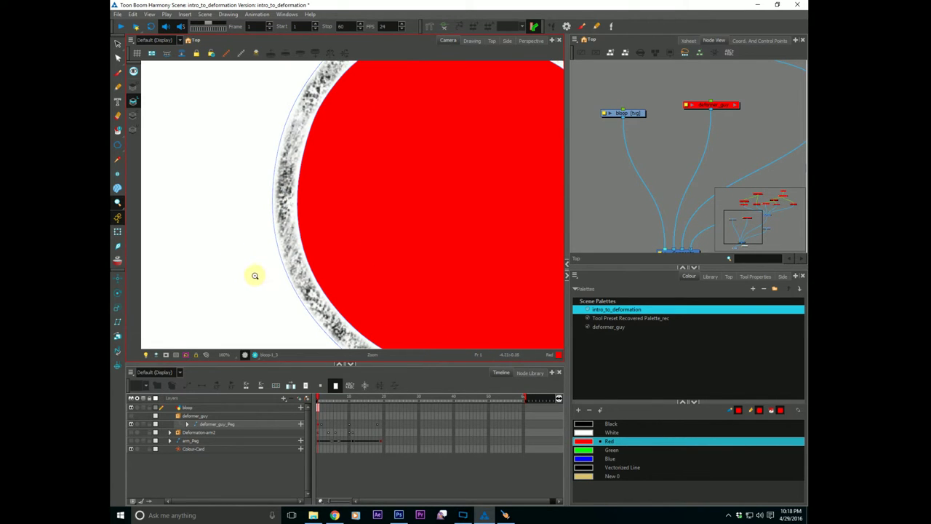
{"action": "key", "text": "1"}
{"action": "scroll", "coordinate": [265, 261], "scroll_direction": "up", "scroll_amount": 2}
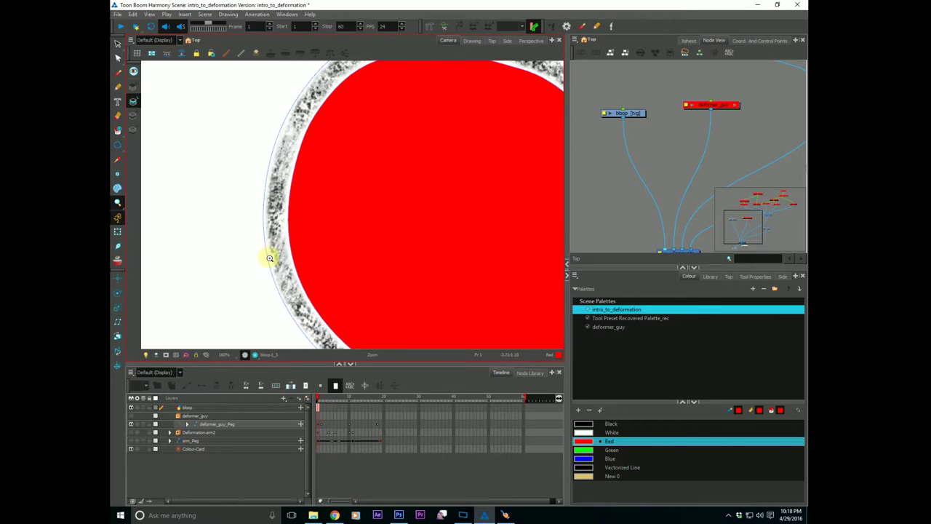
{"action": "scroll", "coordinate": [260, 260], "scroll_direction": "down", "scroll_amount": 3}
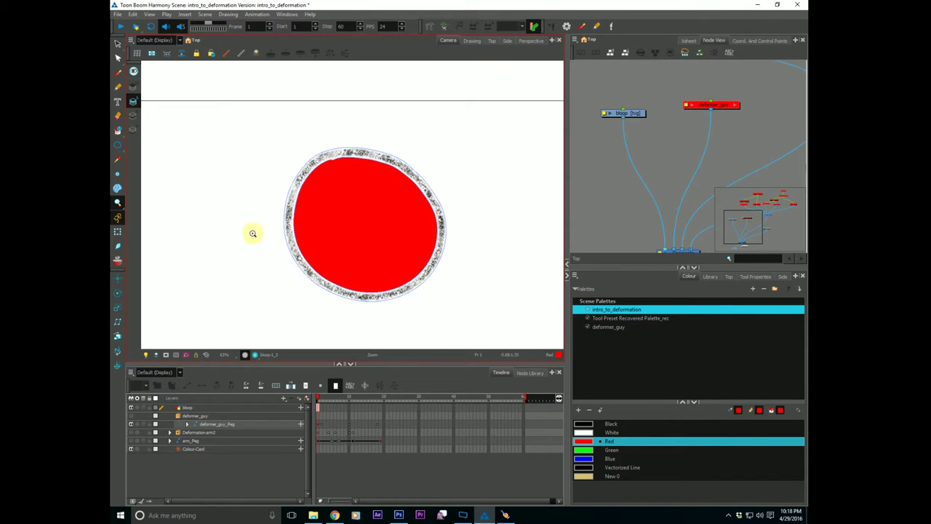
Delete the red fill from inside the circle, keeping the black textured outline.
{"action": "left_click", "coordinate": [118, 44]}
{"action": "left_click", "coordinate": [348, 213]}
{"action": "key", "text": "Delete"}
{"action": "key", "text": "k"}
{"action": "left_click_drag", "start_coordinate": [271, 294], "coordinate": [298, 276]}
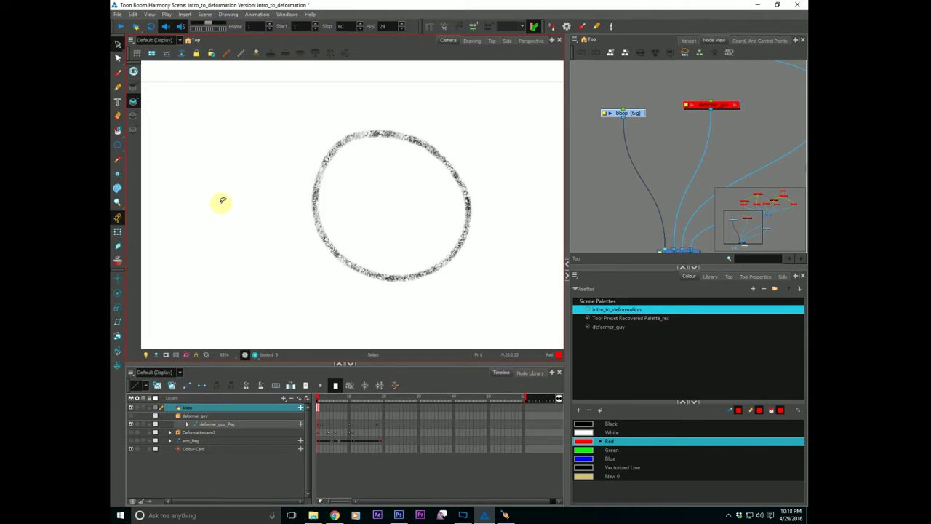
Switch to the Colour Art layer and back to Line Art, and select the whole circle outline.
{"action": "left_click", "coordinate": [135, 115]}
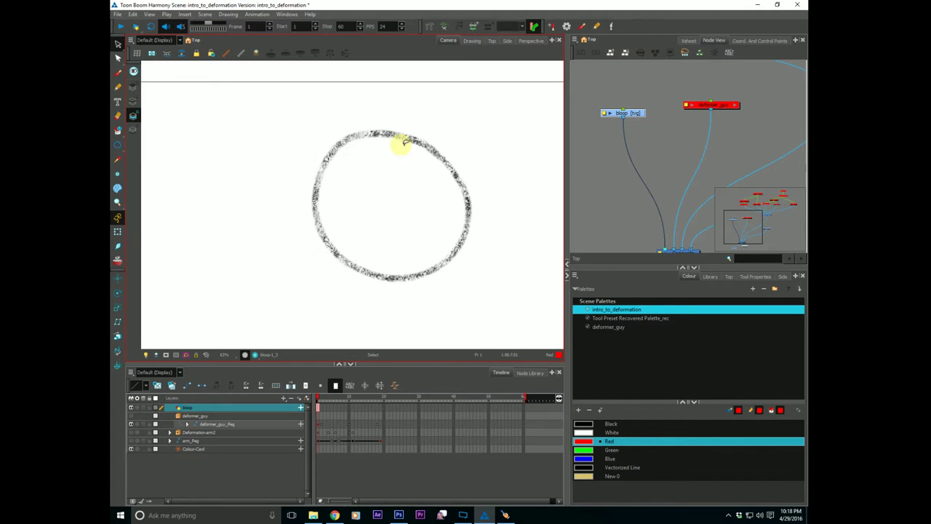
{"action": "left_click", "coordinate": [134, 101]}
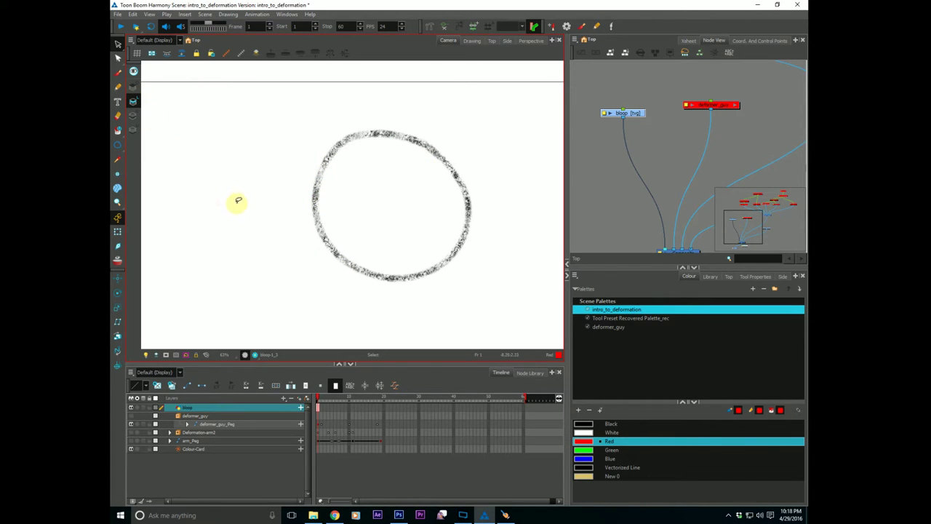
{"action": "left_click_drag", "start_coordinate": [324, 100], "coordinate": [415, 239]}
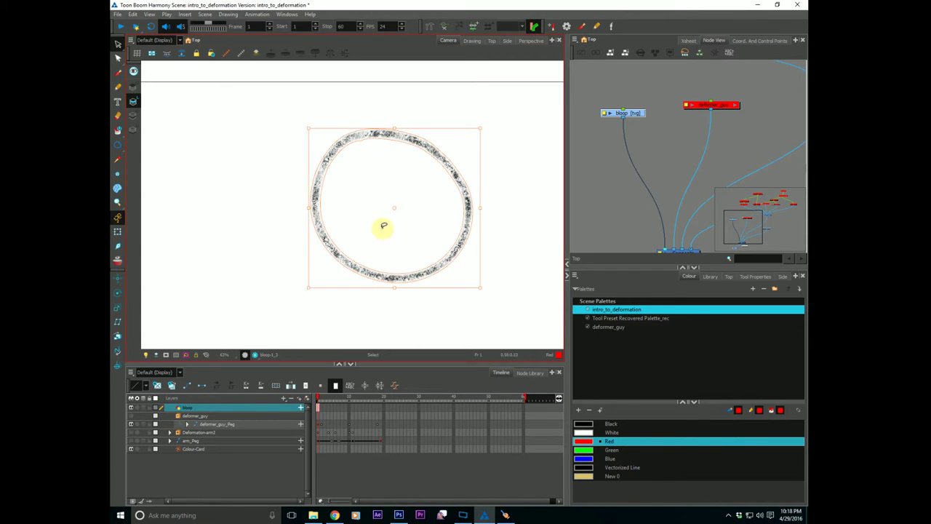
Open the Line Art to Colour Art configuration for the selected outline, review its options and cancel it.
{"action": "left_click", "coordinate": [750, 278]}
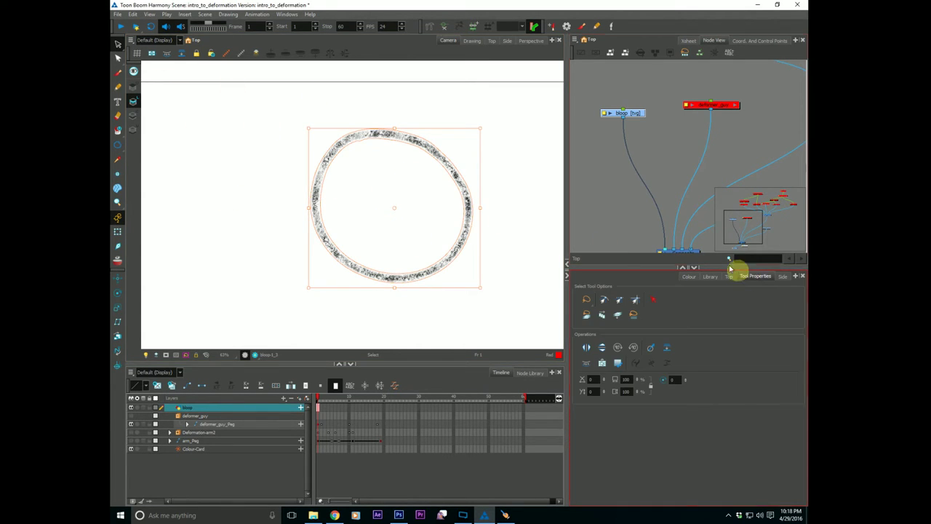
{"action": "left_click", "coordinate": [587, 364], "text": "shift"}
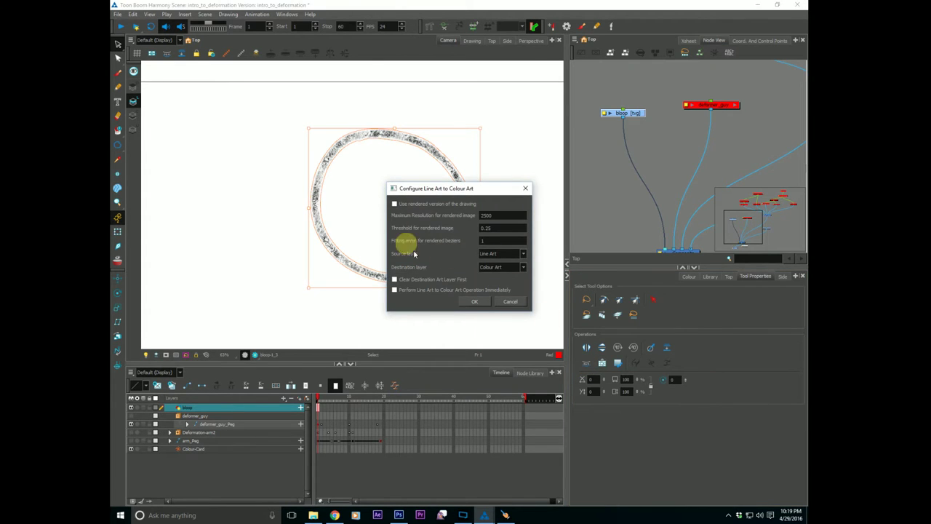
{"action": "left_click", "coordinate": [511, 302]}
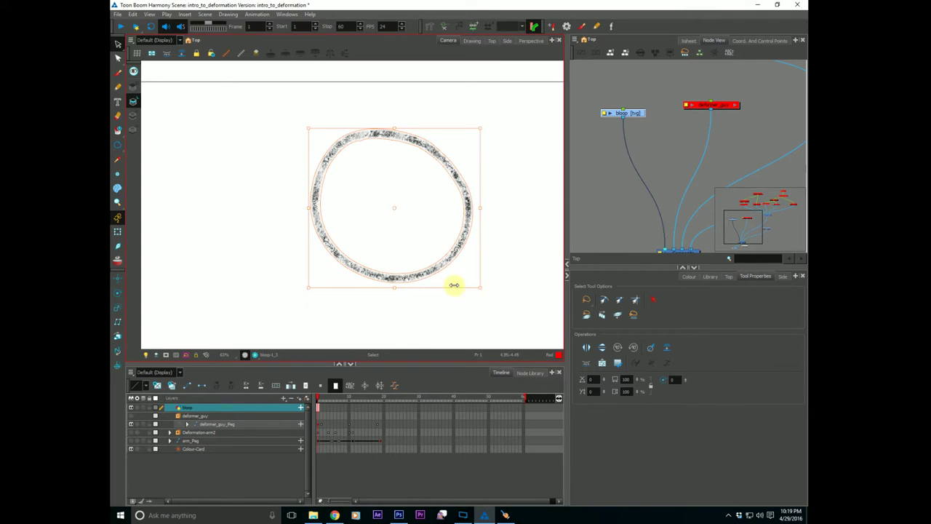
Create Colour Art from the selected circle outline and inspect the generated invisible strokes on the Colour Art layer.
{"action": "mouse_move", "coordinate": [260, 133]}
{"action": "left_mouse_down"}
{"action": "mouse_move", "coordinate": [354, 189]}
{"action": "mouse_move", "coordinate": [366, 208]}
{"action": "left_mouse_up"}
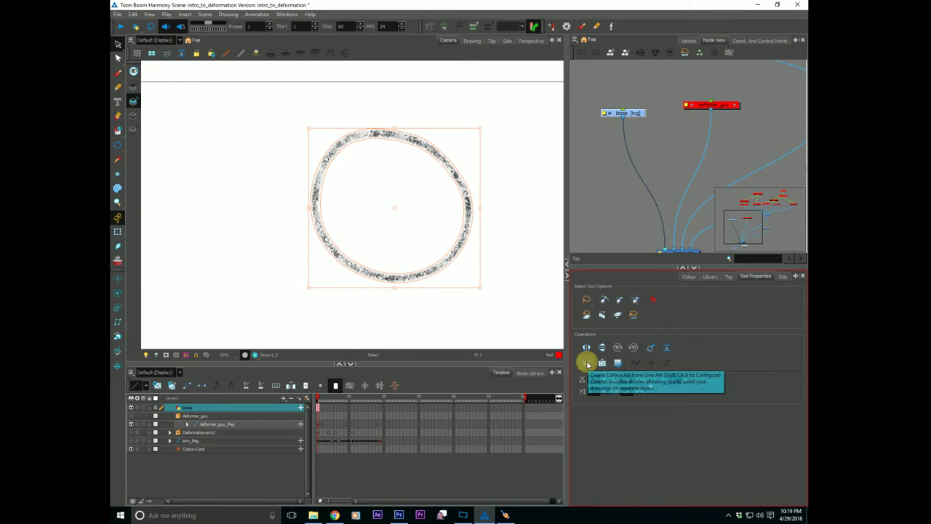
{"action": "left_click", "coordinate": [134, 116]}
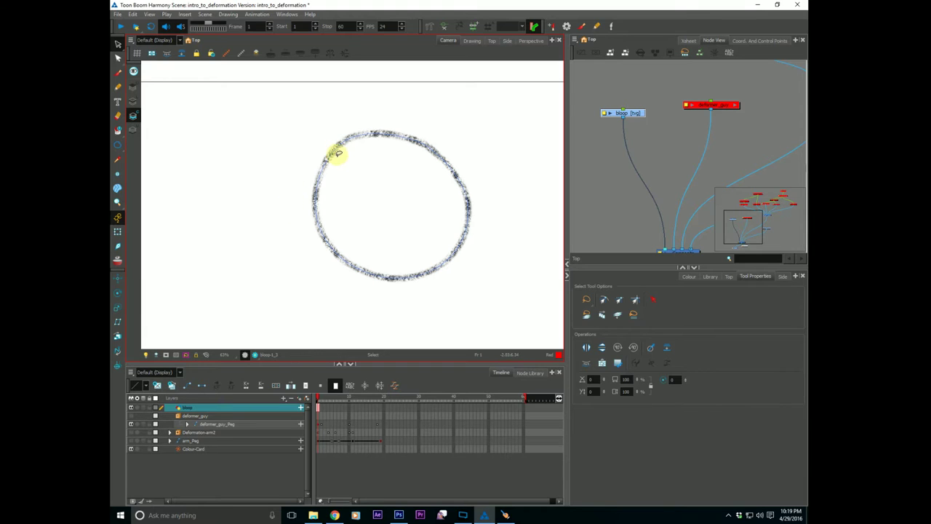
{"action": "key", "text": "alt+z"}
{"action": "left_click", "coordinate": [339, 189]}
{"action": "left_click", "coordinate": [339, 188]}
{"action": "left_click", "coordinate": [340, 188]}
{"action": "left_click", "coordinate": [339, 188]}
{"action": "mouse_move", "coordinate": [261, 246]}
{"action": "left_mouse_down"}
{"action": "mouse_move", "coordinate": [252, 248]}
{"action": "mouse_move", "coordinate": [252, 267]}
{"action": "left_mouse_up"}
{"action": "scroll", "coordinate": [247, 274], "scroll_direction": "down", "scroll_amount": 4}
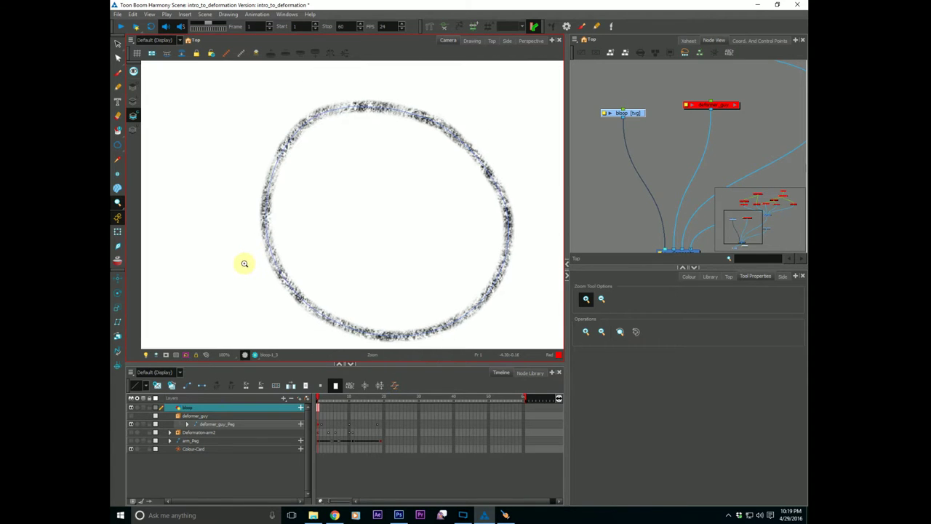
{"action": "key", "text": "alt+s"}
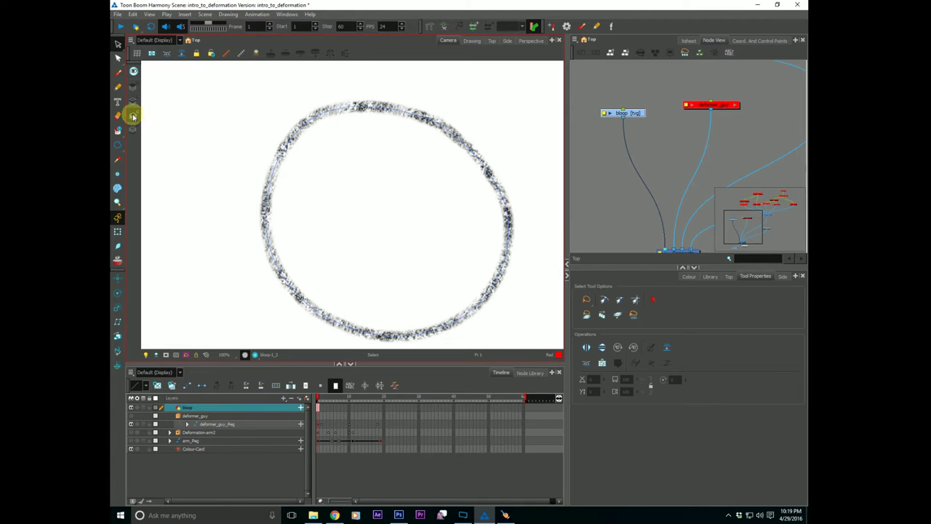
Fill the inside of the circle with Red on the Colour Art layer and inspect its edge under the textured line.
{"action": "left_click", "coordinate": [688, 276]}
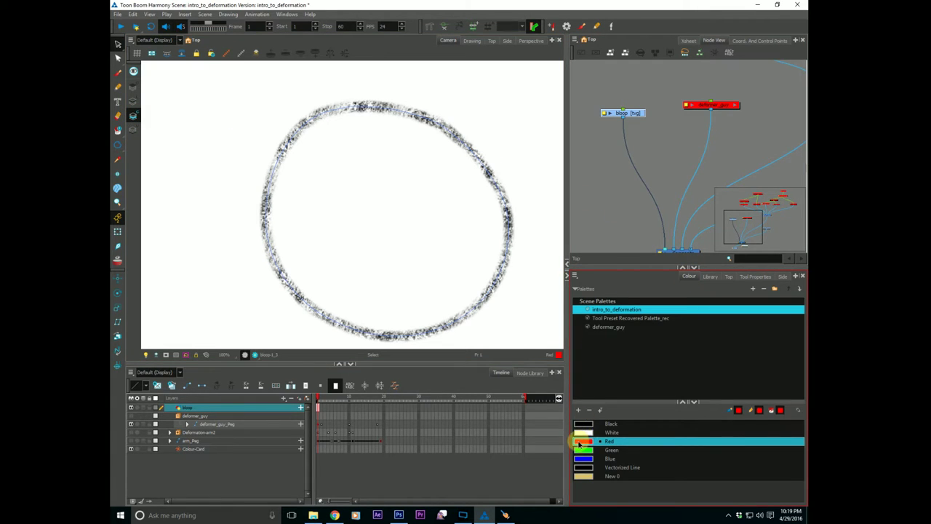
{"action": "left_click", "coordinate": [385, 270]}
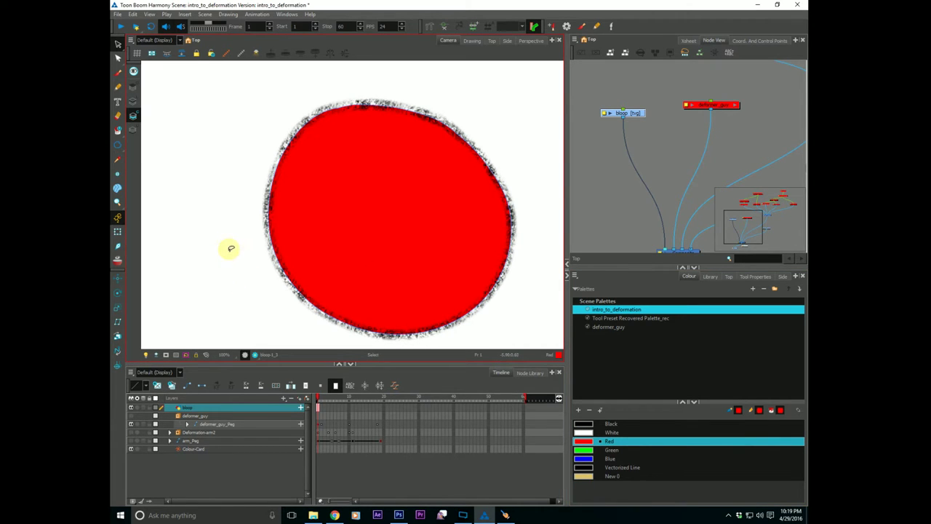
{"action": "left_click_drag", "start_coordinate": [246, 280], "coordinate": [254, 262]}
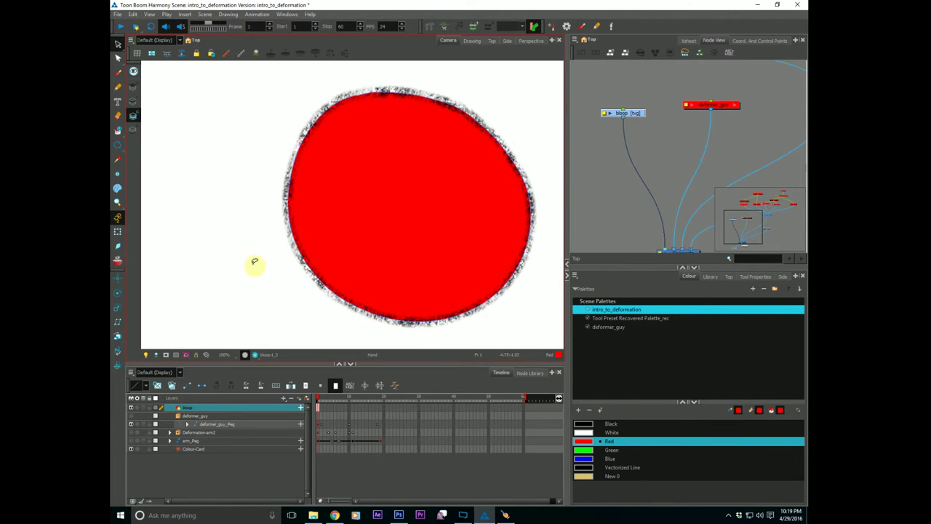
{"action": "key", "text": "alt+z"}
{"action": "left_click", "coordinate": [265, 278], "text": "alt"}
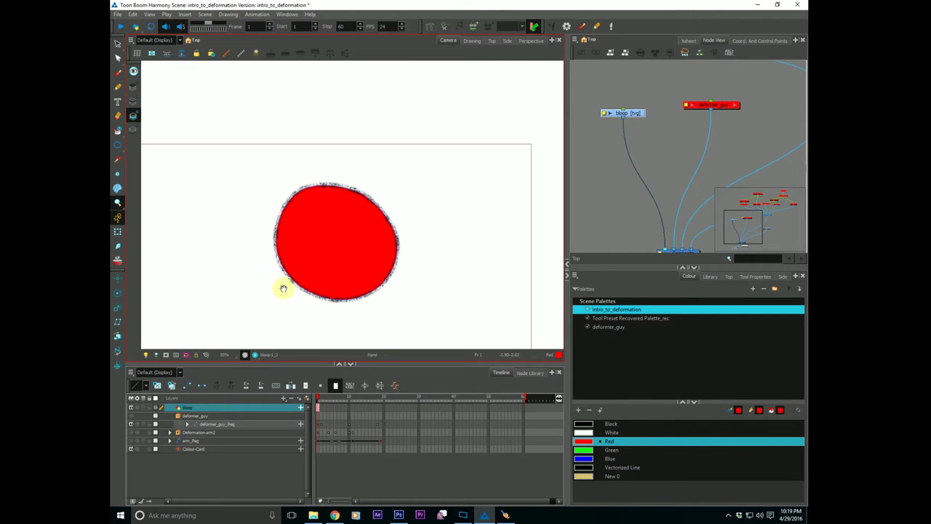
{"action": "scroll", "coordinate": [276, 251], "scroll_direction": "up", "scroll_amount": 2}
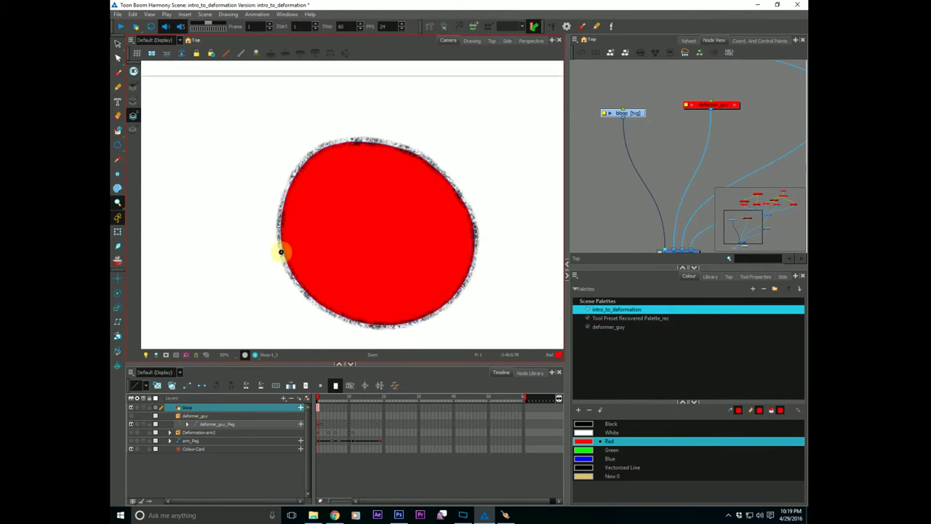
{"action": "scroll", "coordinate": [280, 252], "scroll_direction": "up", "scroll_amount": 1}
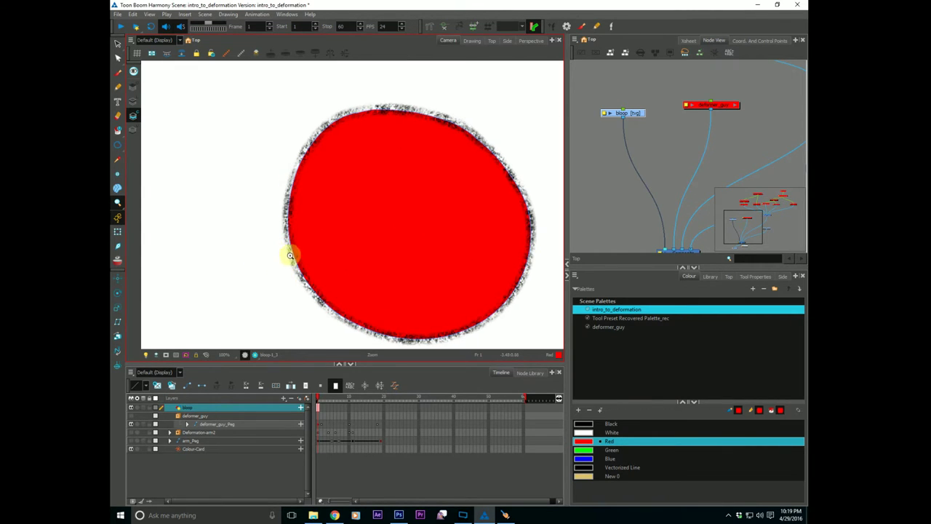
{"action": "left_click_drag", "start_coordinate": [243, 259], "coordinate": [260, 239]}
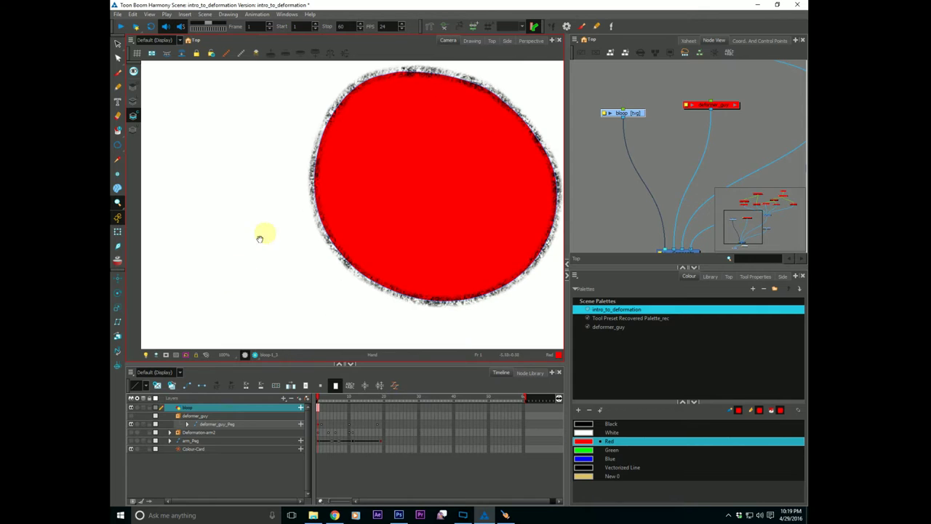
Switch to the Line Art layer and set up the brush with Black and the Texture 4 preset.
{"action": "left_click", "coordinate": [133, 102]}
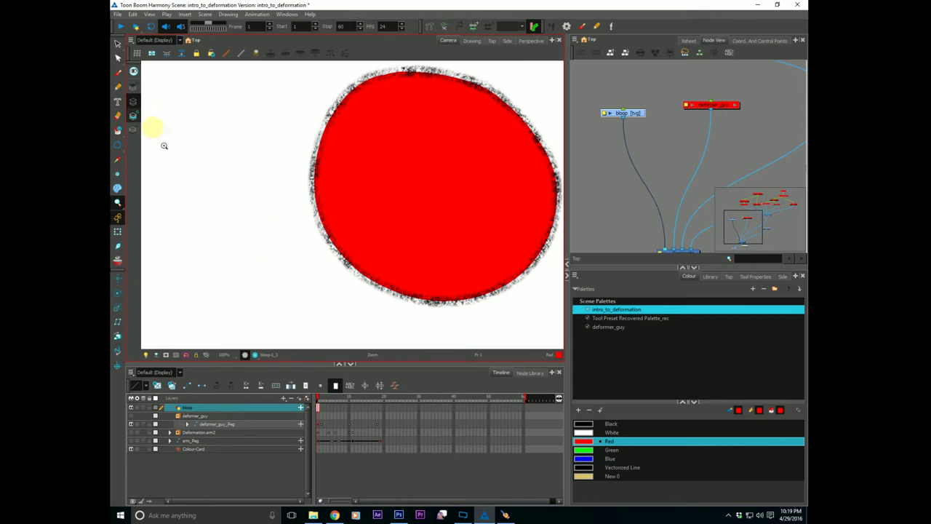
{"action": "left_click", "coordinate": [582, 424]}
{"action": "left_click_drag", "start_coordinate": [244, 271], "coordinate": [276, 265]}
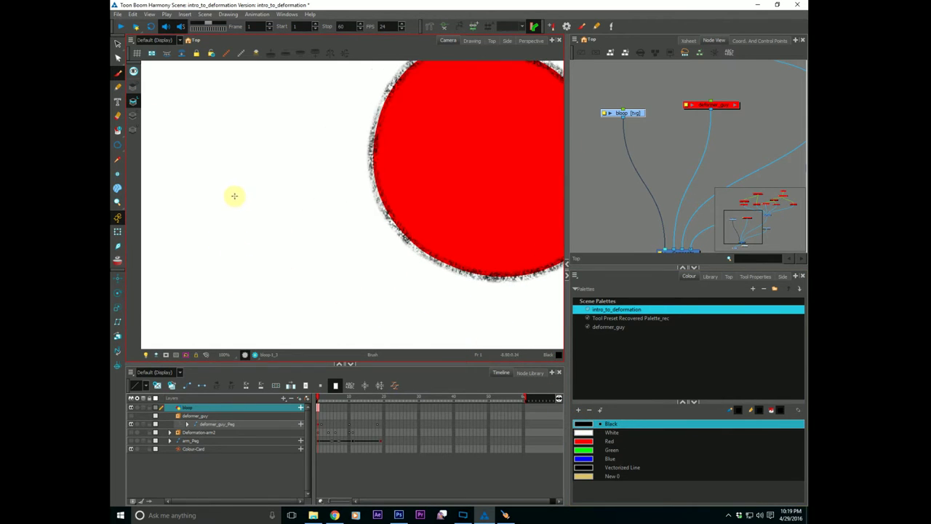
{"action": "left_click", "coordinate": [755, 276]}
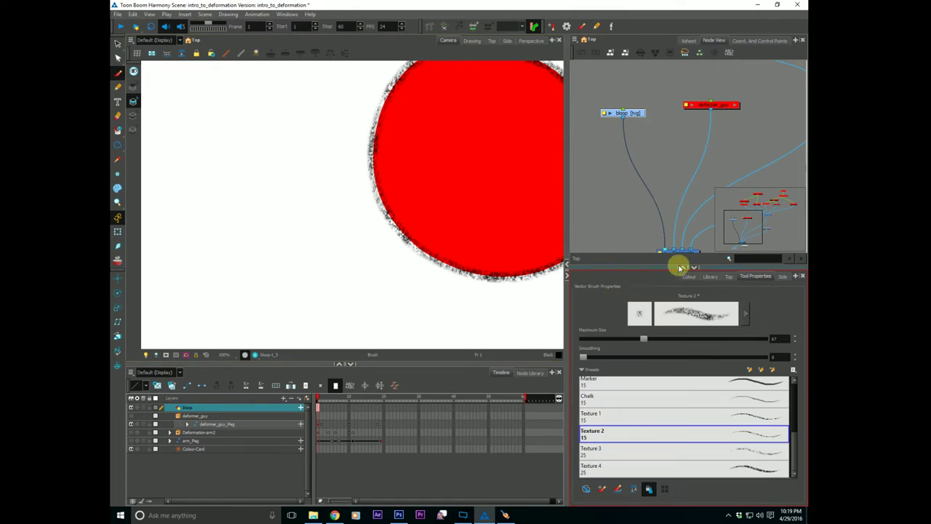
{"action": "left_click", "coordinate": [617, 467]}
Draw a smaller textured circle beside the red one, undo and redraw it, and check the Colour Art layer for matching strokes.
{"action": "mouse_move", "coordinate": [227, 145]}
{"action": "left_mouse_down"}
{"action": "mouse_move", "coordinate": [313, 210]}
{"action": "mouse_move", "coordinate": [251, 282]}
{"action": "mouse_move", "coordinate": [174, 211]}
{"action": "mouse_move", "coordinate": [207, 152]}
{"action": "mouse_move", "coordinate": [236, 145]}
{"action": "mouse_move", "coordinate": [293, 183]}
{"action": "left_mouse_up"}
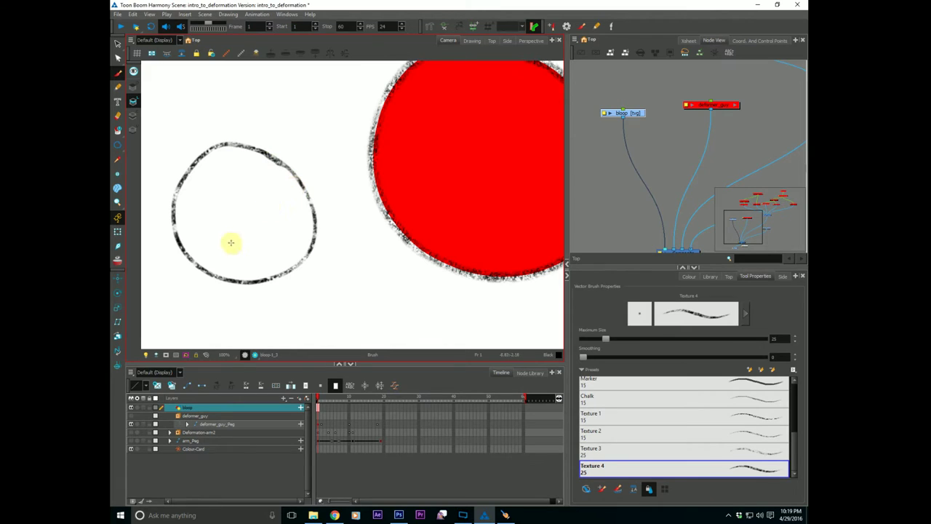
{"action": "key", "text": "ctrl+z"}
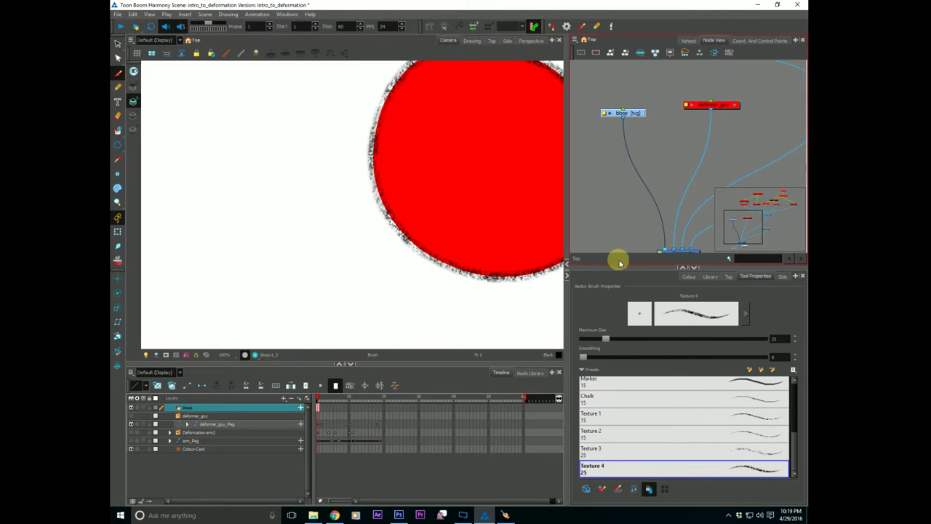
{"action": "left_click_drag", "start_coordinate": [615, 266], "coordinate": [592, 212]}
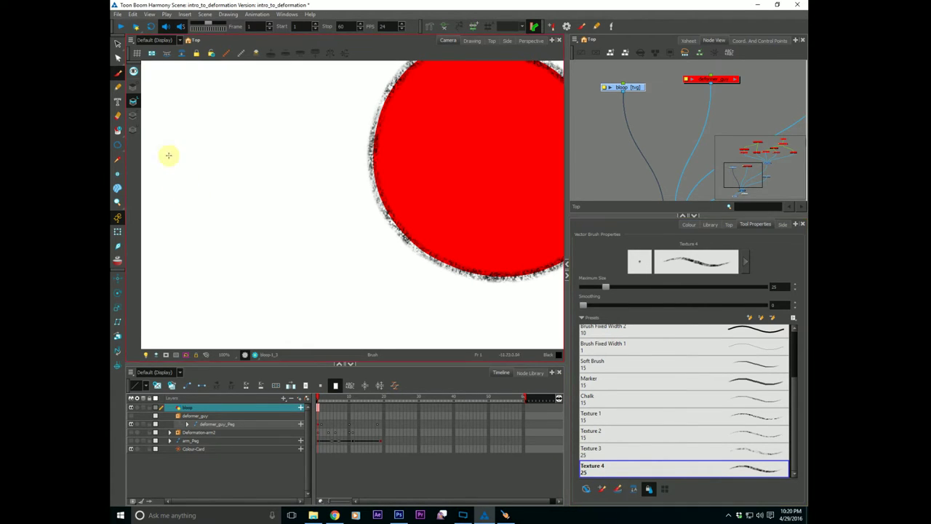
{"action": "mouse_move", "coordinate": [233, 132]}
{"action": "left_mouse_down"}
{"action": "mouse_move", "coordinate": [329, 213]}
{"action": "mouse_move", "coordinate": [320, 260]}
{"action": "mouse_move", "coordinate": [276, 286]}
{"action": "mouse_move", "coordinate": [227, 282]}
{"action": "mouse_move", "coordinate": [189, 249]}
{"action": "mouse_move", "coordinate": [179, 206]}
{"action": "mouse_move", "coordinate": [191, 165]}
{"action": "mouse_move", "coordinate": [211, 141]}
{"action": "left_mouse_up"}
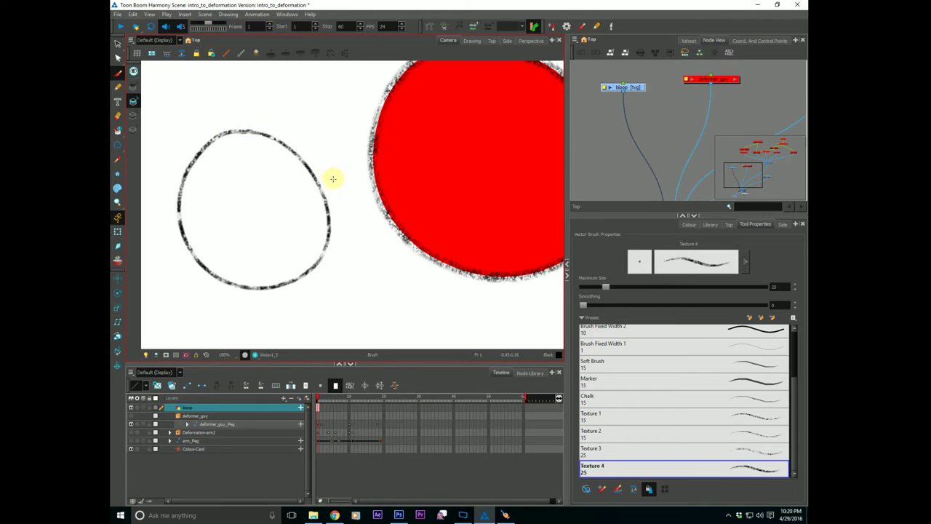
{"action": "left_click", "coordinate": [133, 115]}
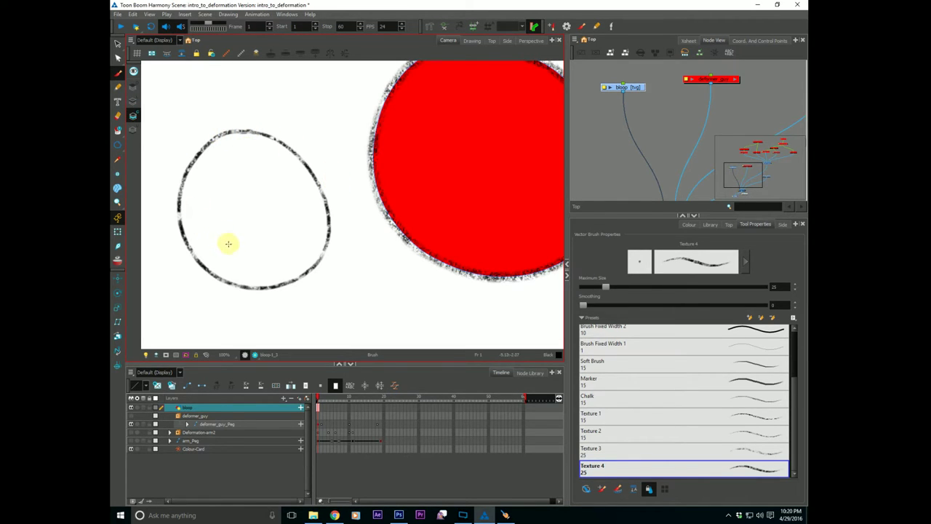
{"action": "left_click_drag", "start_coordinate": [243, 267], "coordinate": [246, 272]}
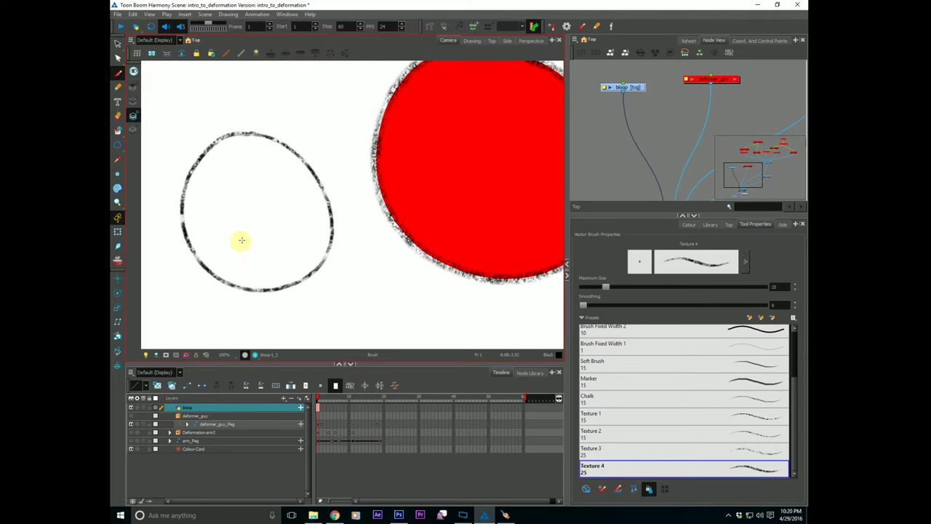
Remove the small circle from the Line Art layer and enable automatic Colour Art creation for the brush.
{"action": "left_click", "coordinate": [618, 490]}
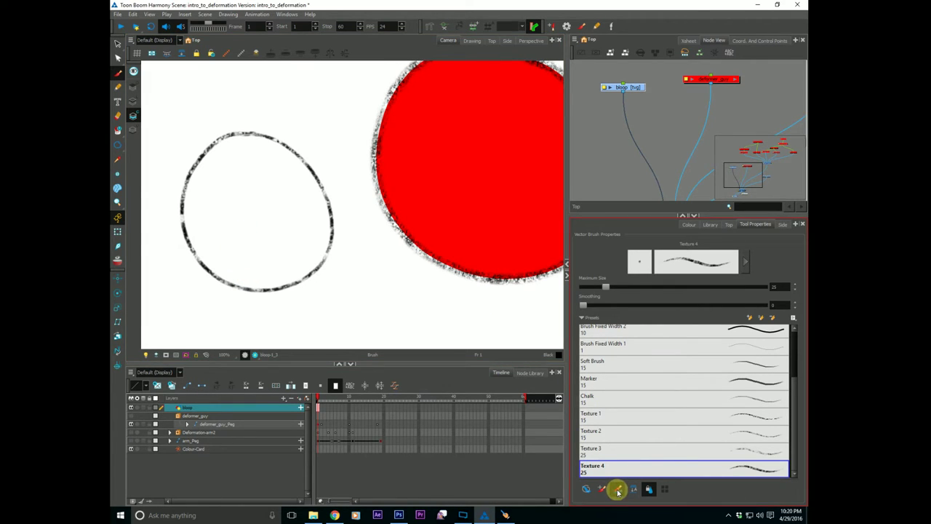
{"action": "left_click", "coordinate": [133, 100]}
{"action": "key", "text": "ctrl+a"}
{"action": "key", "text": "Delete"}
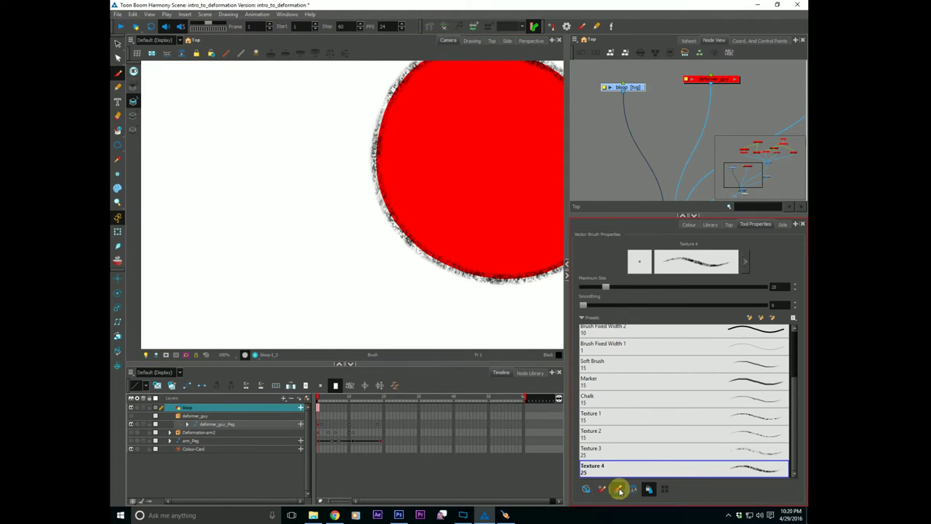
Draw a new small circle beside the red one on Line Art and fill it with Black on Colour Art.
{"action": "mouse_move", "coordinate": [208, 116]}
{"action": "left_mouse_down"}
{"action": "mouse_move", "coordinate": [238, 115]}
{"action": "mouse_move", "coordinate": [278, 129]}
{"action": "mouse_move", "coordinate": [311, 165]}
{"action": "mouse_move", "coordinate": [317, 202]}
{"action": "mouse_move", "coordinate": [296, 238]}
{"action": "mouse_move", "coordinate": [259, 251]}
{"action": "mouse_move", "coordinate": [204, 237]}
{"action": "mouse_move", "coordinate": [181, 198]}
{"action": "mouse_move", "coordinate": [200, 127]}
{"action": "left_mouse_up"}
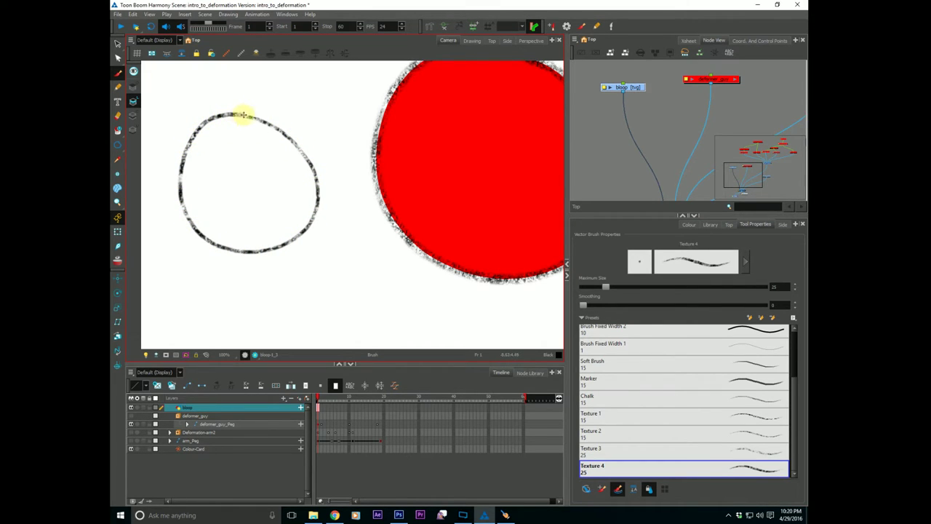
{"action": "left_click", "coordinate": [135, 116]}
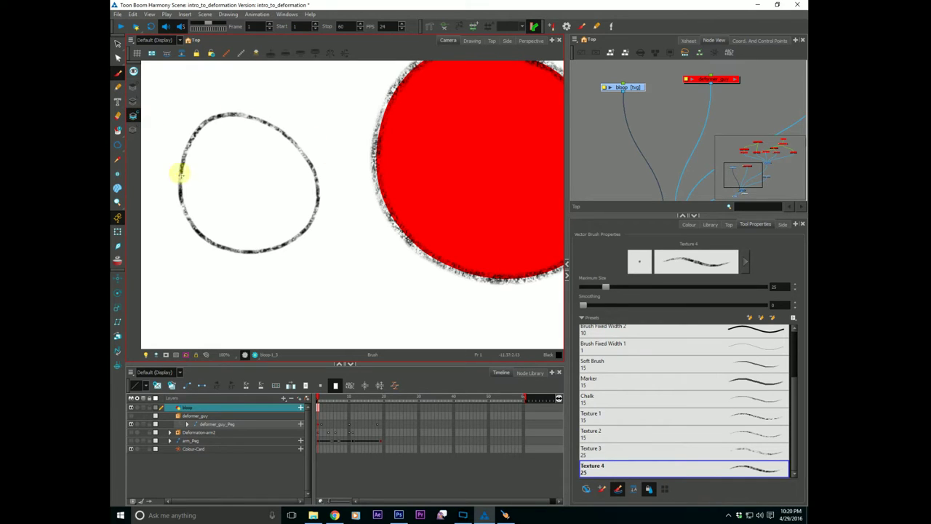
{"action": "left_click", "coordinate": [229, 204]}
{"action": "key", "text": "alt+b"}
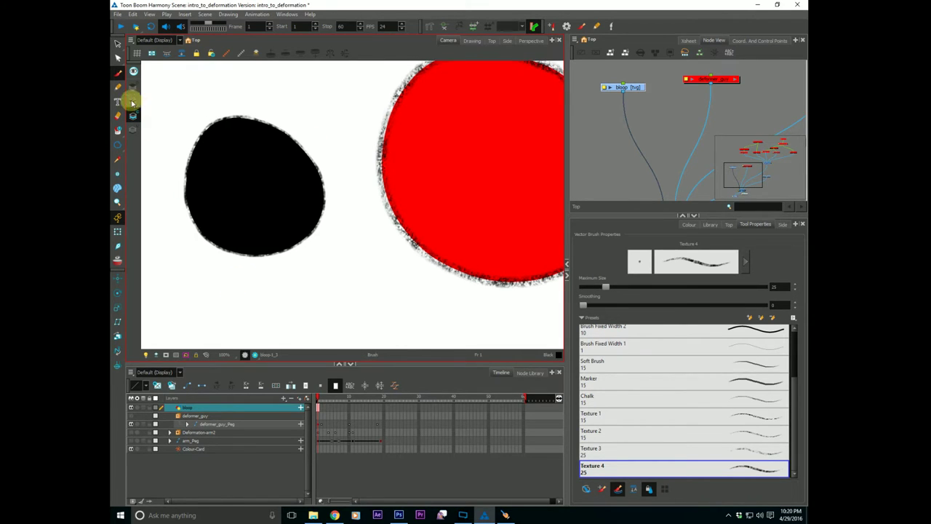
Delete both textured outlines from Line Art, select the fills on Colour Art for inspection, and undo the deletion.
{"action": "left_click", "coordinate": [132, 103]}
{"action": "left_click_drag", "start_coordinate": [244, 225], "coordinate": [307, 260]}
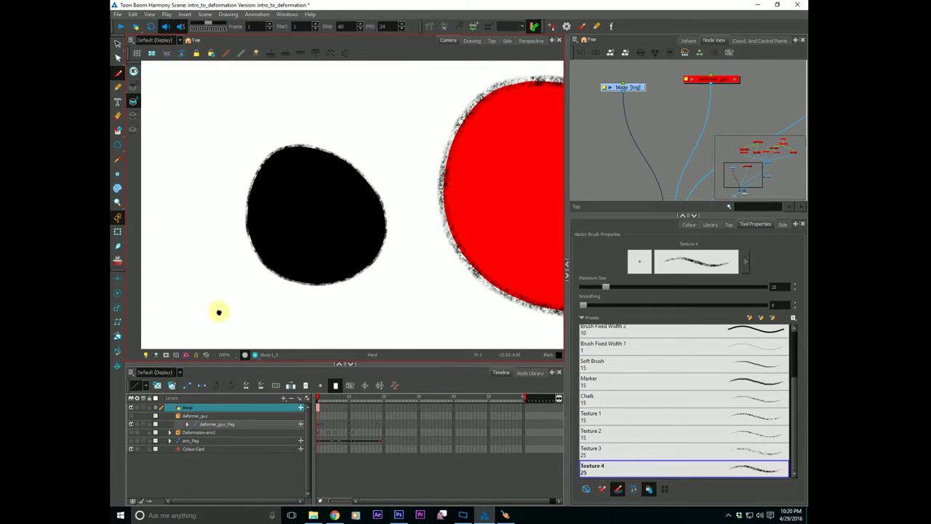
{"action": "left_click_drag", "start_coordinate": [218, 309], "coordinate": [197, 293]}
{"action": "key", "text": "alt+z"}
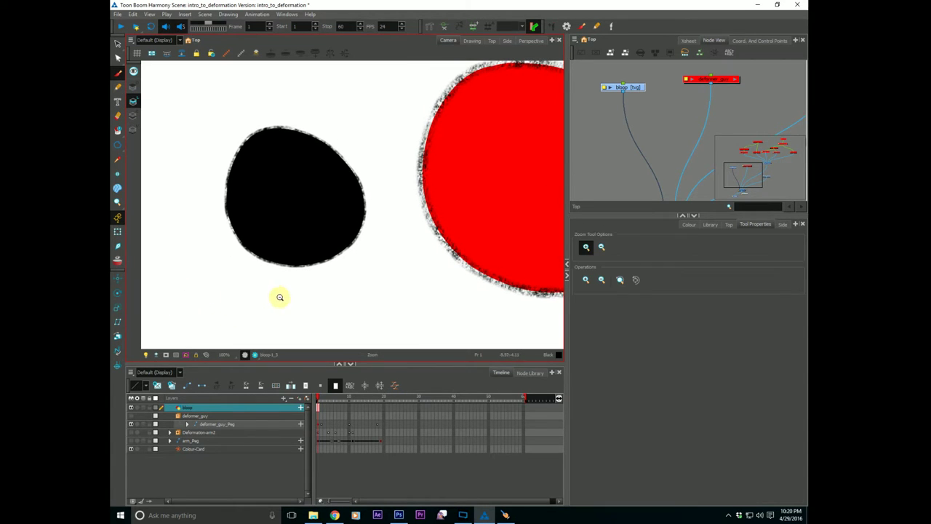
{"action": "left_click", "coordinate": [278, 298], "text": "alt"}
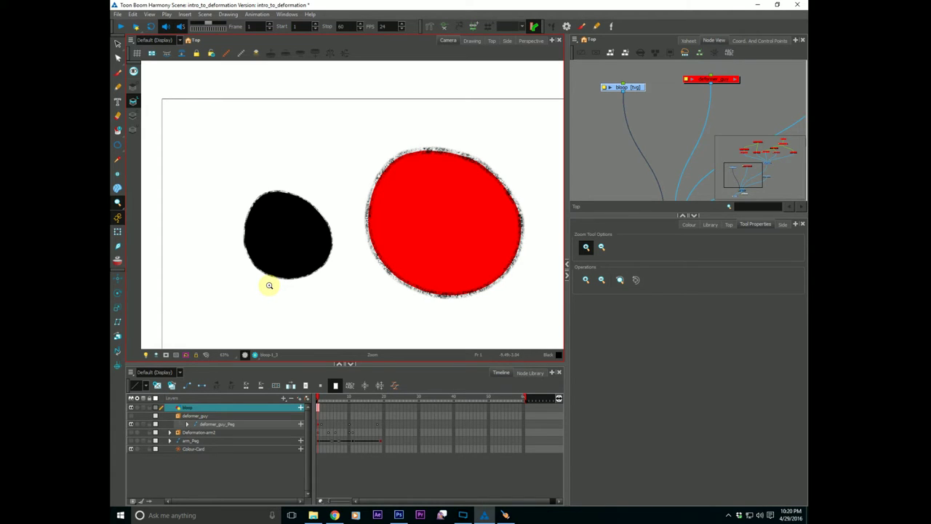
{"action": "left_click_drag", "start_coordinate": [273, 301], "coordinate": [265, 295]}
{"action": "left_click", "coordinate": [117, 45]}
{"action": "left_click_drag", "start_coordinate": [200, 205], "coordinate": [543, 220]}
{"action": "key", "text": "Delete"}
{"action": "left_click_drag", "start_coordinate": [267, 284], "coordinate": [265, 283]}
{"action": "left_click_drag", "start_coordinate": [227, 225], "coordinate": [502, 216]}
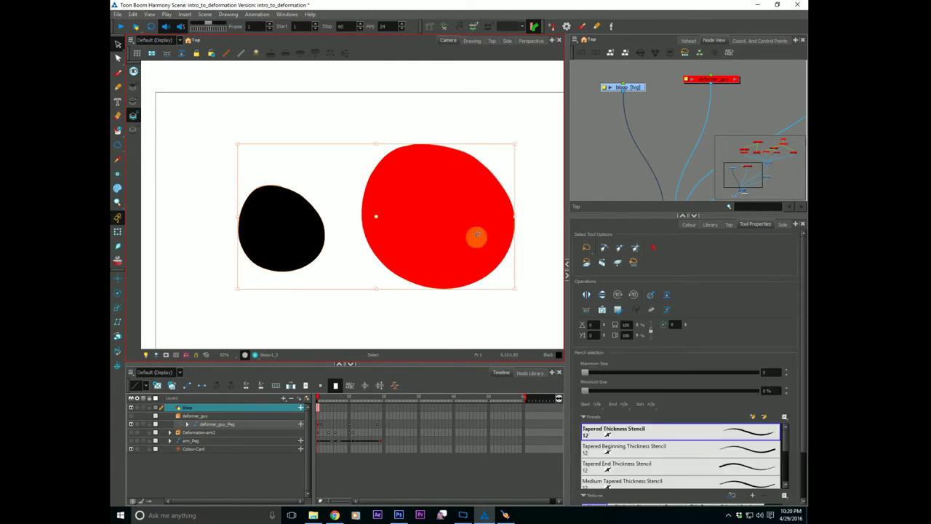
{"action": "key", "text": "ctrl+z"}
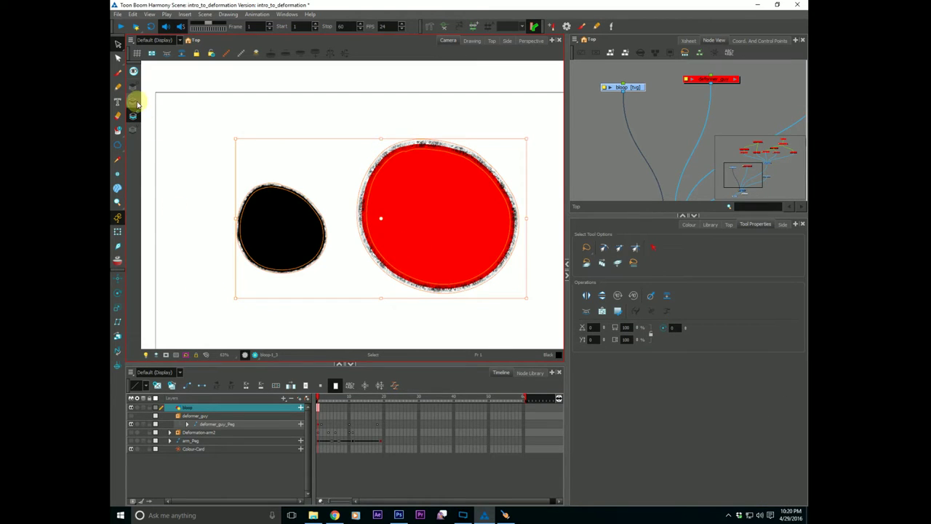
{"action": "left_click", "coordinate": [204, 170]}
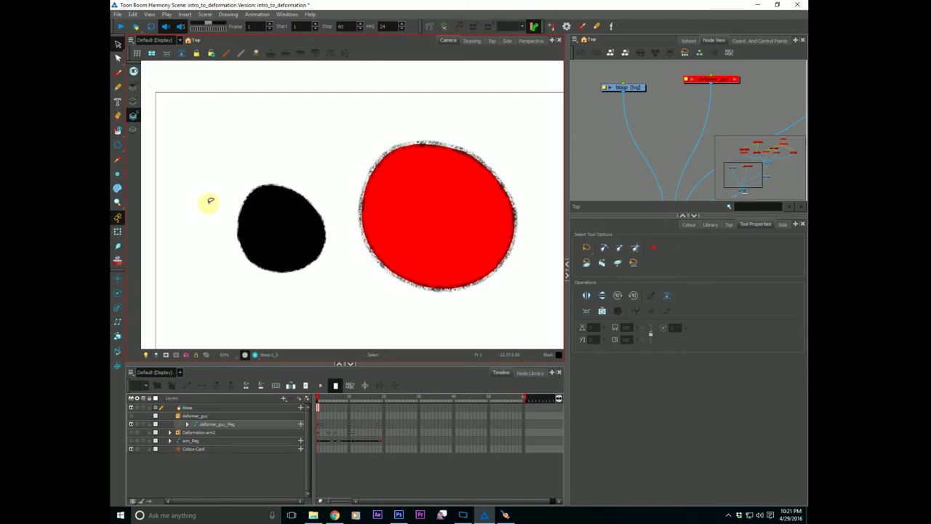
Delete both circles' textured outlines from the Line Art layer and select the two fills on the Colour Art layer.
{"action": "left_click", "coordinate": [133, 101]}
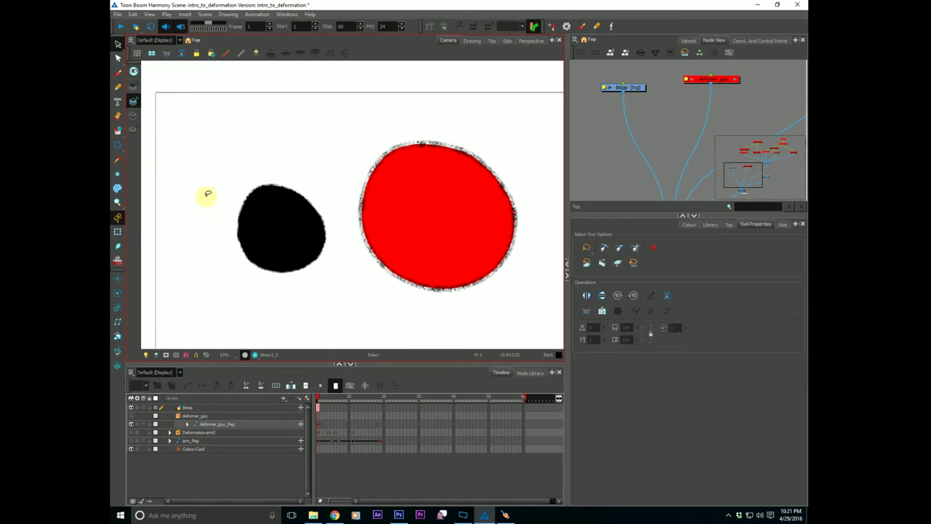
{"action": "mouse_move", "coordinate": [196, 191]}
{"action": "left_mouse_down"}
{"action": "mouse_move", "coordinate": [547, 254]}
{"action": "mouse_move", "coordinate": [218, 233]}
{"action": "mouse_move", "coordinate": [248, 206]}
{"action": "left_mouse_up"}
{"action": "key", "text": "Delete"}
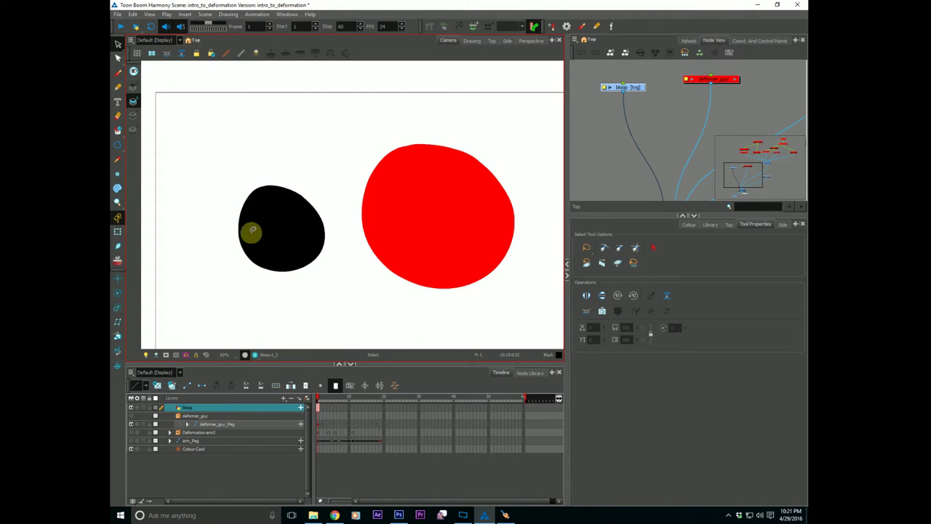
{"action": "left_click", "coordinate": [133, 116]}
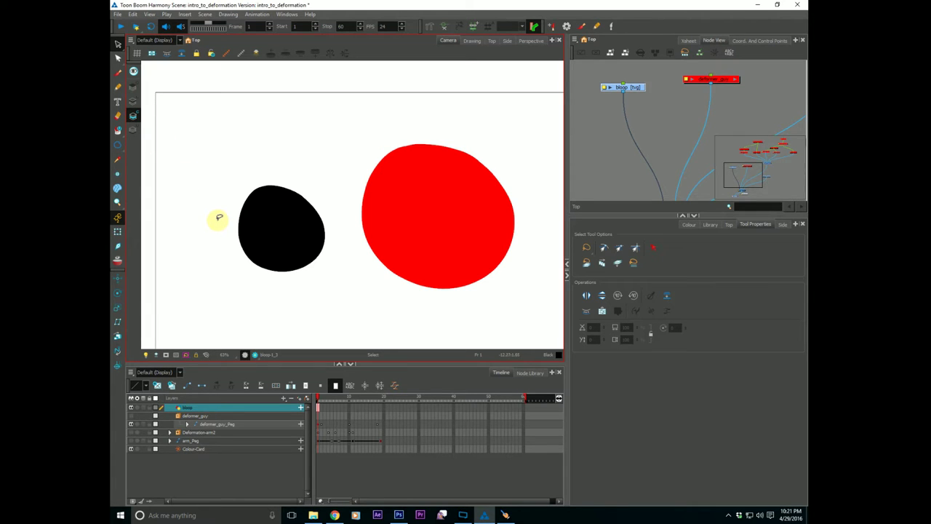
{"action": "left_click_drag", "start_coordinate": [183, 219], "coordinate": [507, 229]}
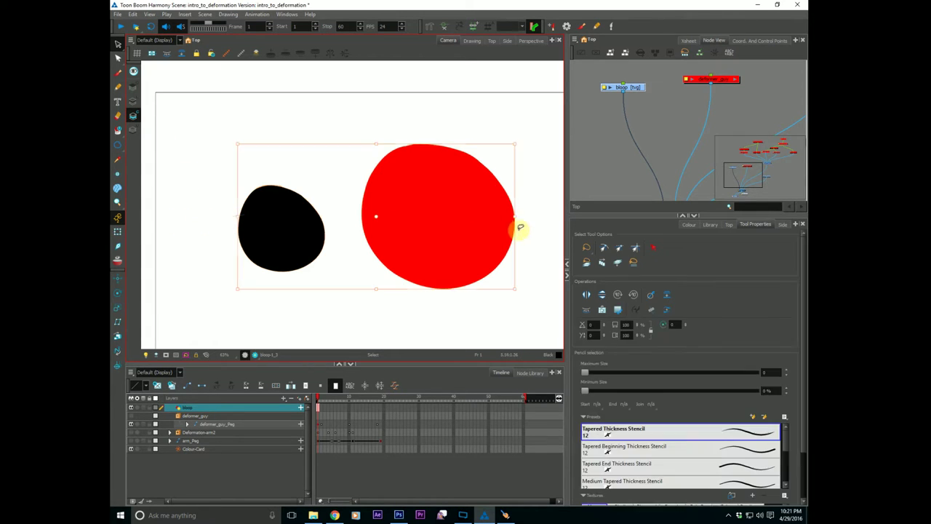
Delete the two selected fills from Colour Art, and undo back to both circles having their fills and textured outlines.
{"action": "key", "text": "Delete"}
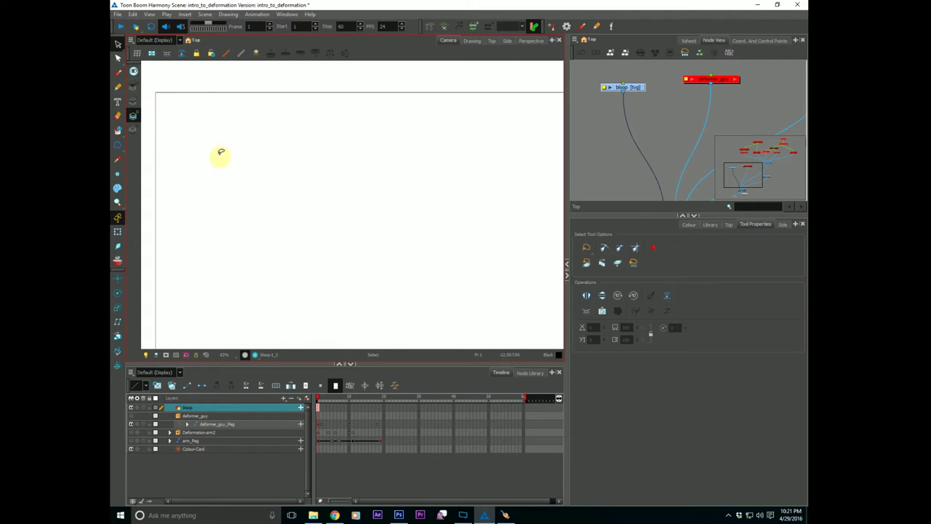
{"action": "key", "text": "ctrl+v"}
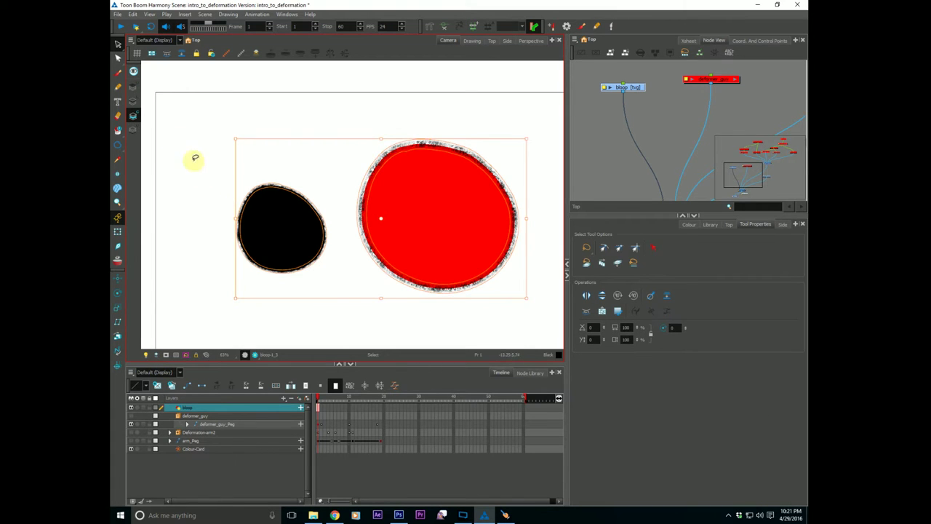
From the Line Art layer, select both circles with Apply to Line and Colour Art enabled, and delete their outlines and fills together.
{"action": "left_click", "coordinate": [134, 103]}
{"action": "left_click", "coordinate": [194, 191]}
{"action": "key", "text": "ctrl+a"}
{"action": "left_click", "coordinate": [481, 318]}
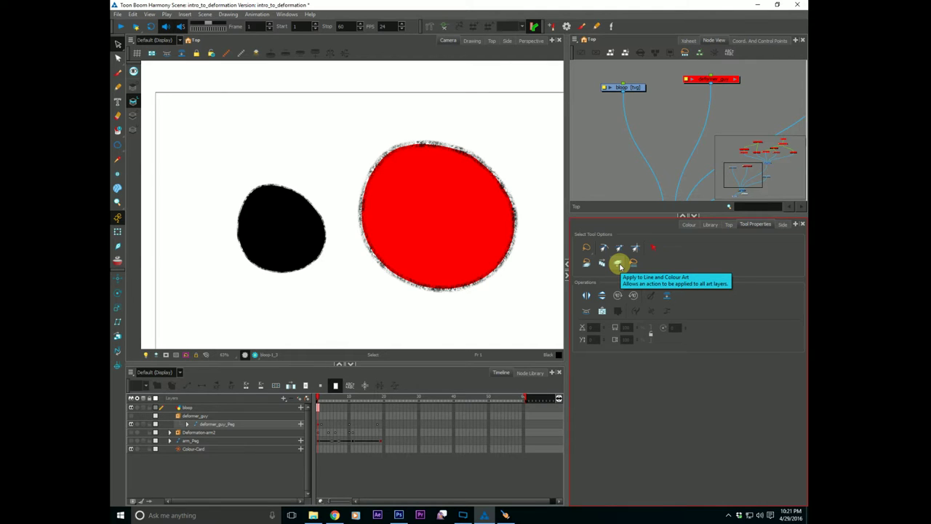
{"action": "left_click", "coordinate": [618, 262]}
{"action": "mouse_move", "coordinate": [172, 216]}
{"action": "left_mouse_down"}
{"action": "mouse_move", "coordinate": [534, 233]}
{"action": "mouse_move", "coordinate": [246, 162]}
{"action": "mouse_move", "coordinate": [174, 214]}
{"action": "left_mouse_up"}
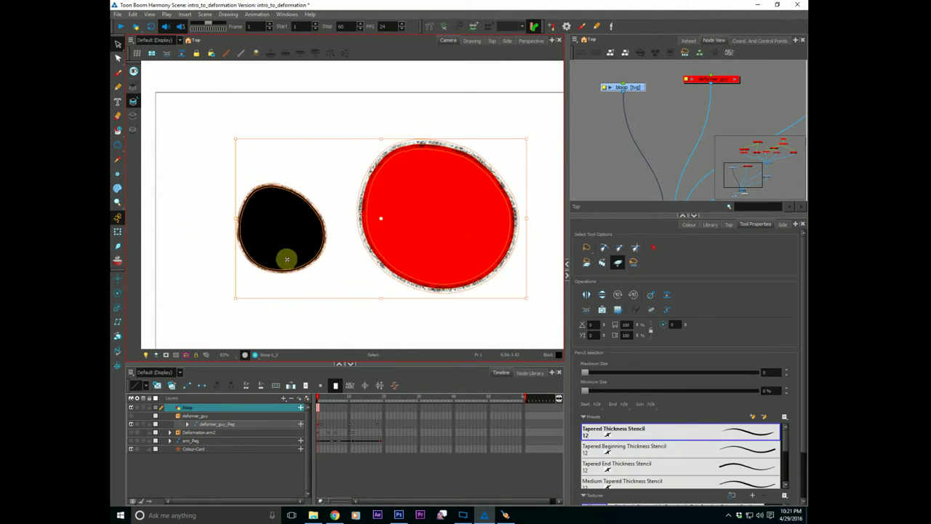
{"action": "key", "text": "Delete"}
{"action": "left_click", "coordinate": [618, 262]}
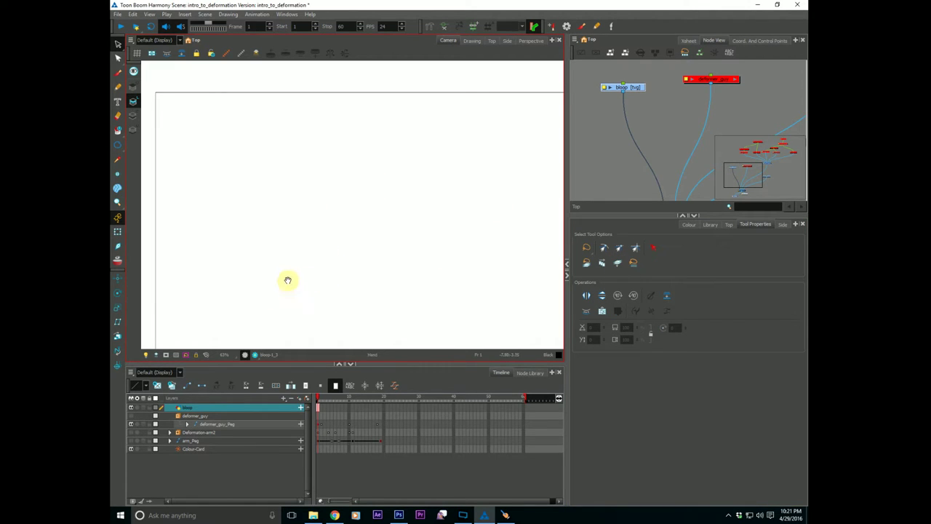
Delete the bloop drawing node along with its drawing files and element folders.
{"action": "left_click_drag", "start_coordinate": [286, 279], "coordinate": [285, 274]}
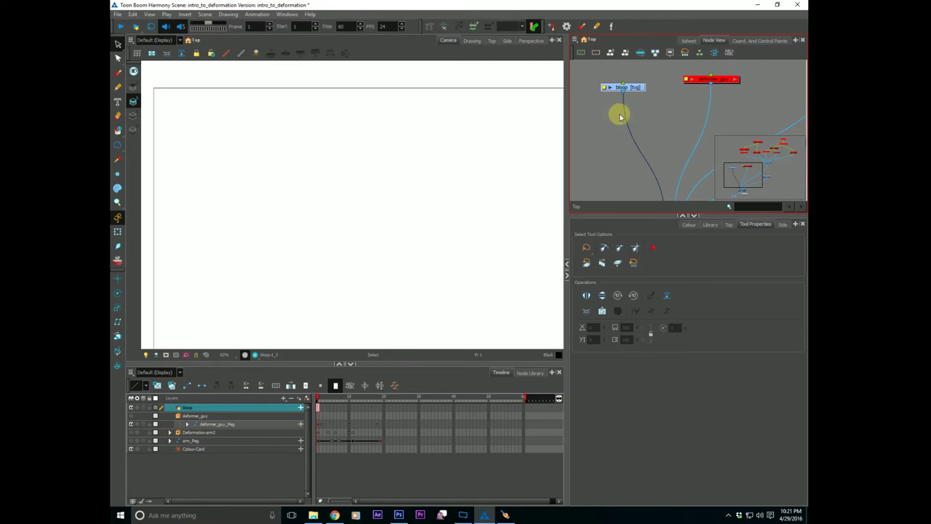
{"action": "key", "text": "Delete"}
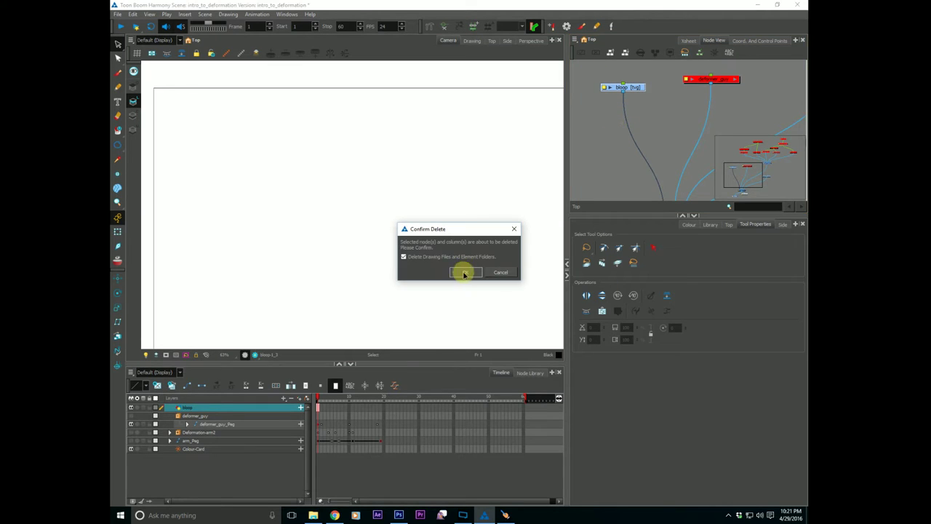
{"action": "left_click", "coordinate": [462, 269]}
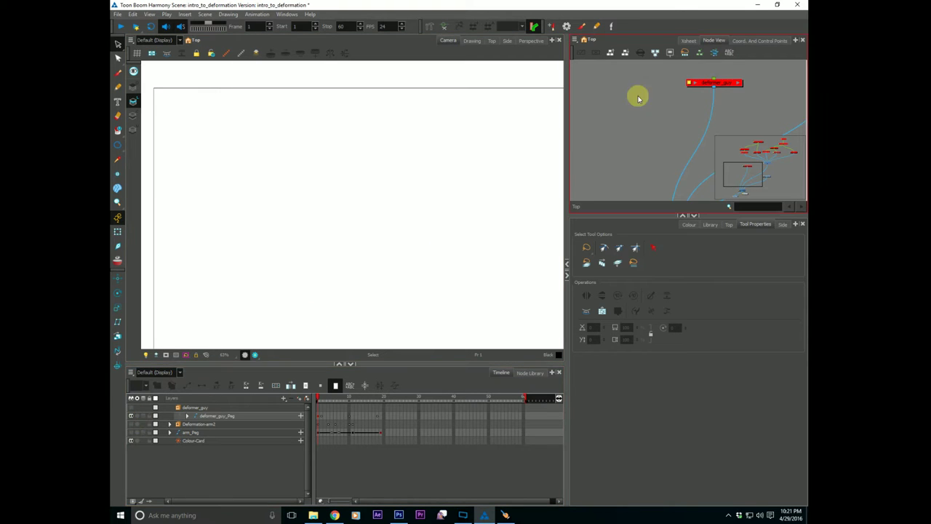
Enable the deformer_guy node and scrub through the character's arm animation, returning to frame 2.
{"action": "left_click", "coordinate": [689, 82]}
{"action": "key", "text": "a"}
{"action": "left_click_drag", "start_coordinate": [311, 275], "coordinate": [260, 196]}
{"action": "mouse_move", "coordinate": [320, 399]}
{"action": "left_mouse_down"}
{"action": "mouse_move", "coordinate": [366, 401]}
{"action": "mouse_move", "coordinate": [307, 406]}
{"action": "left_mouse_up"}
{"action": "key", "text": "shift+Return"}
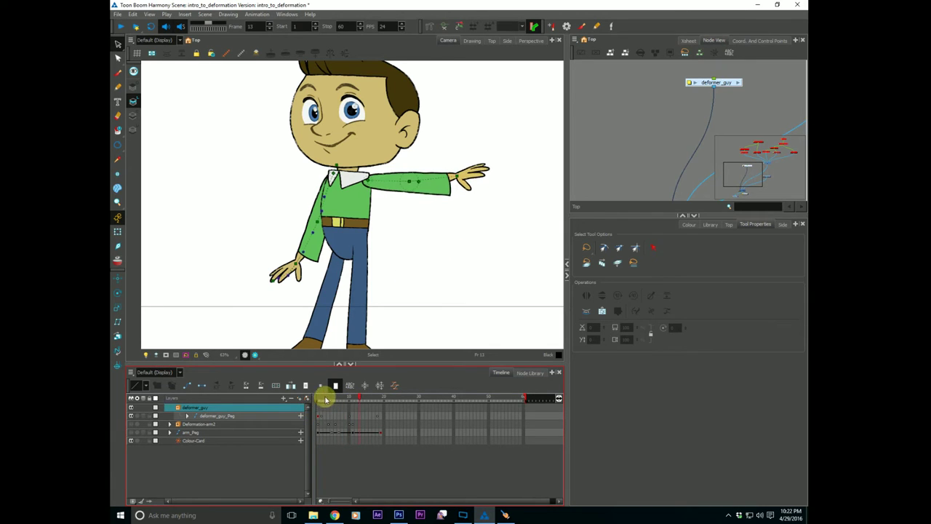
{"action": "left_click", "coordinate": [318, 398]}
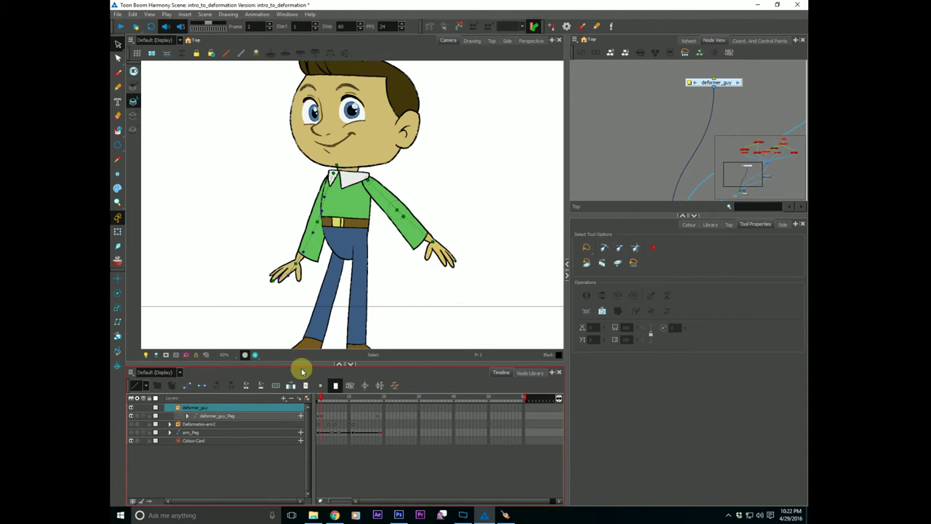
Select the character's hand on the raised arm at frame 2 with the Transform tool and create an empty drawing for it.
{"action": "key", "text": "alt+z"}
{"action": "left_click", "coordinate": [416, 247]}
{"action": "left_click", "coordinate": [417, 246]}
{"action": "left_click", "coordinate": [403, 250]}
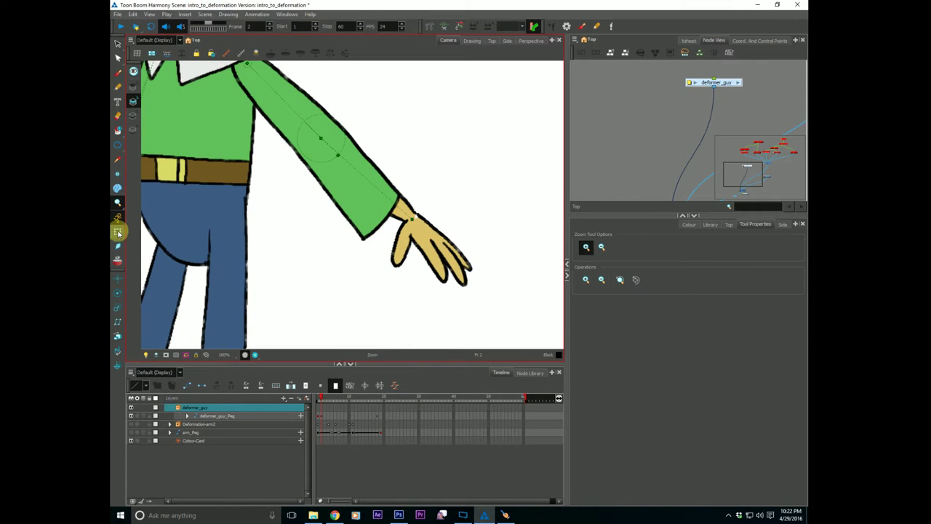
{"action": "left_click", "coordinate": [118, 232]}
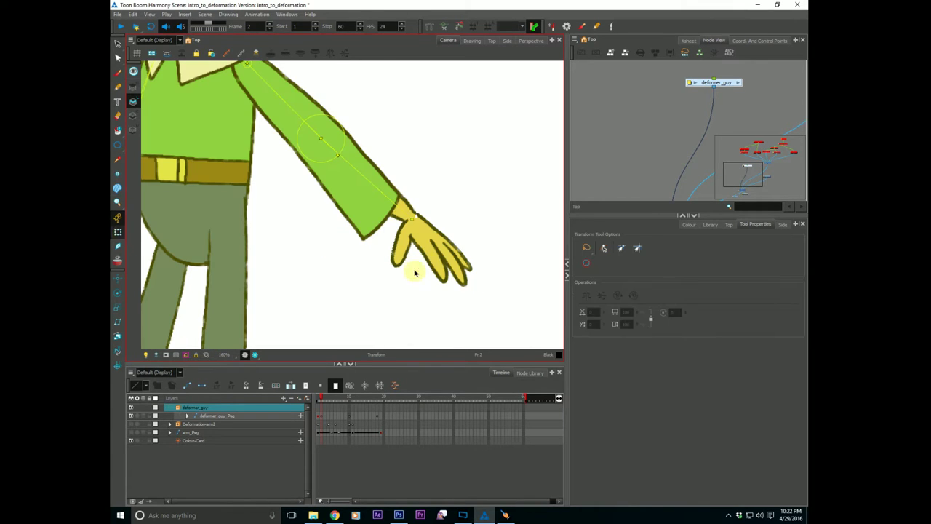
{"action": "left_click", "coordinate": [428, 252]}
{"action": "left_click_drag", "start_coordinate": [258, 284], "coordinate": [256, 270]}
{"action": "key", "text": "o"}
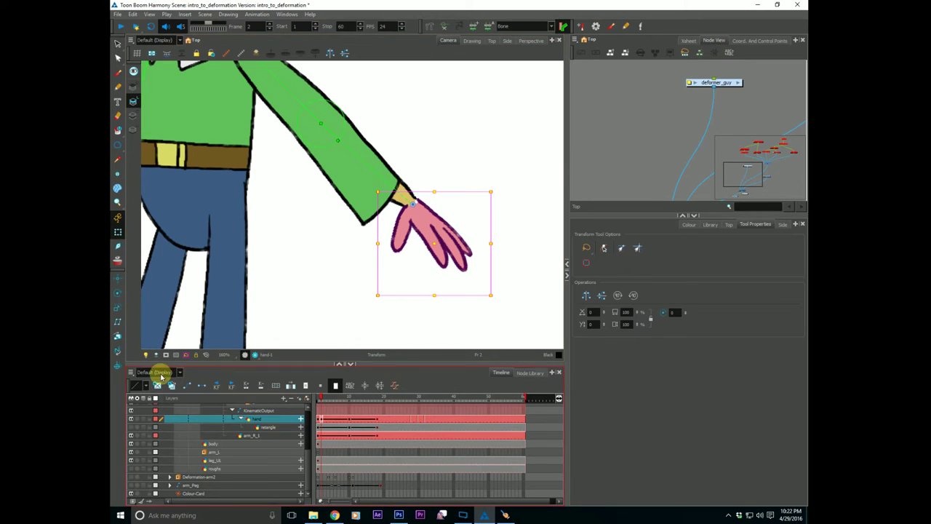
{"action": "left_click", "coordinate": [157, 387]}
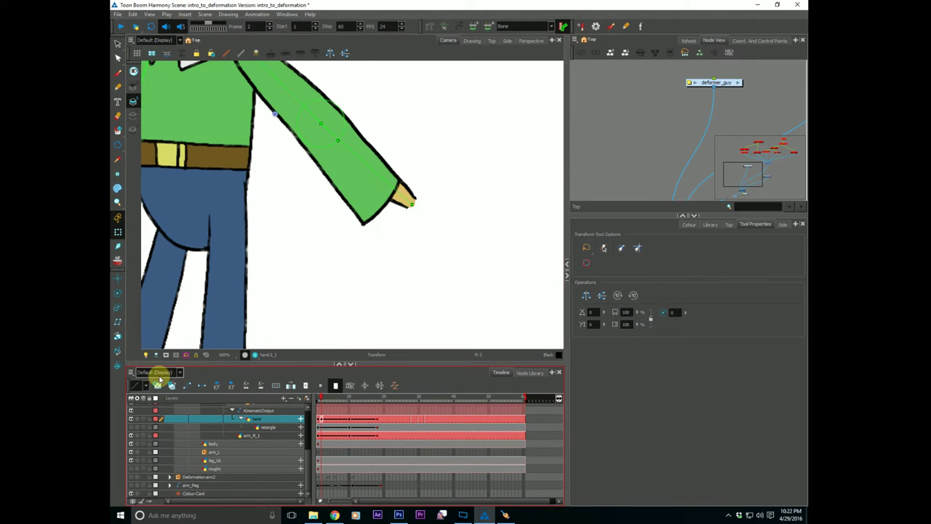
Place the empty hand drawing's pivot at the wrist joint with the Drawing Pivot tool.
{"action": "left_click", "coordinate": [117, 176]}
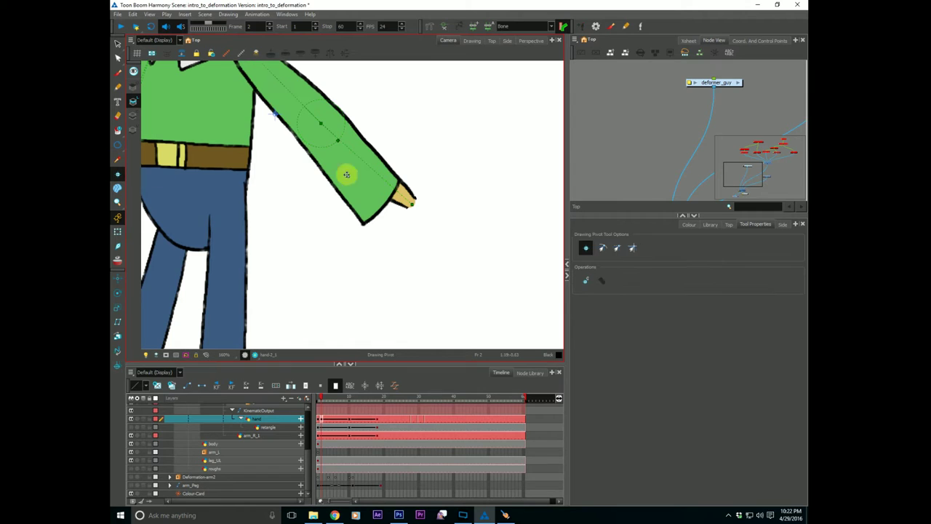
{"action": "left_click", "coordinate": [412, 204]}
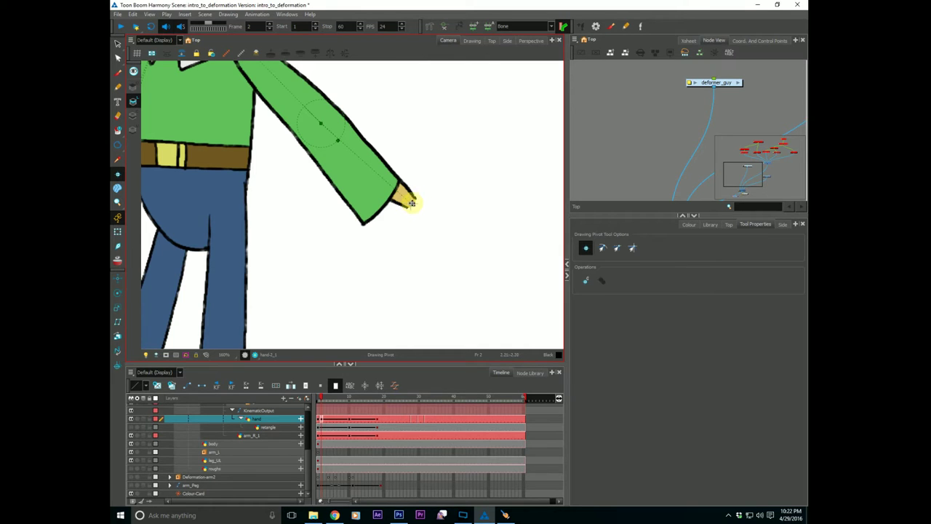
{"action": "left_click_drag", "start_coordinate": [330, 283], "coordinate": [334, 271]}
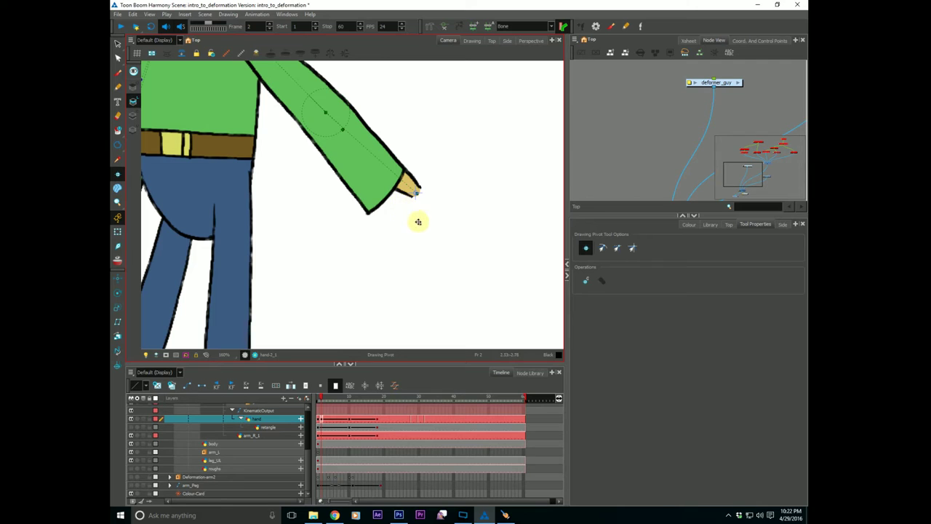
With onion skin on, sketch a rough drooping hand below the wrist on the Underlay layer using the roughs brush.
{"action": "left_click", "coordinate": [117, 259]}
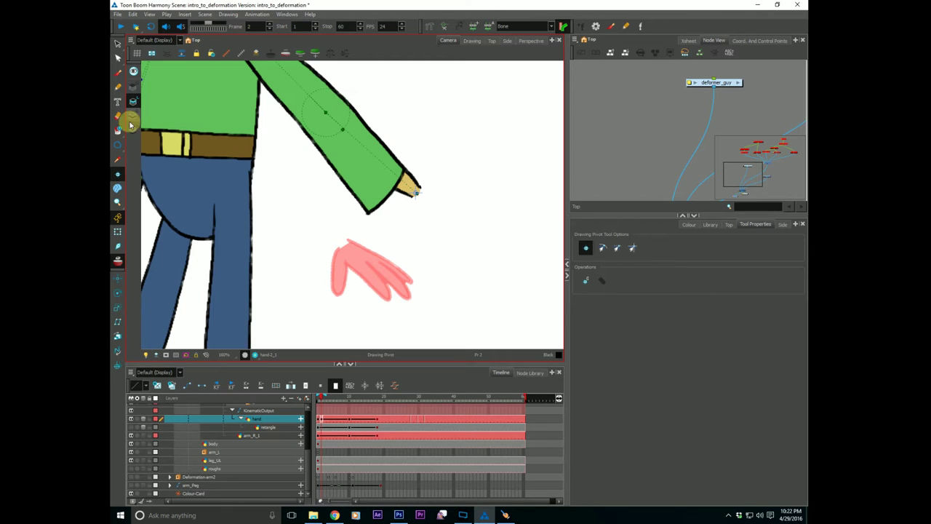
{"action": "left_click", "coordinate": [614, 27]}
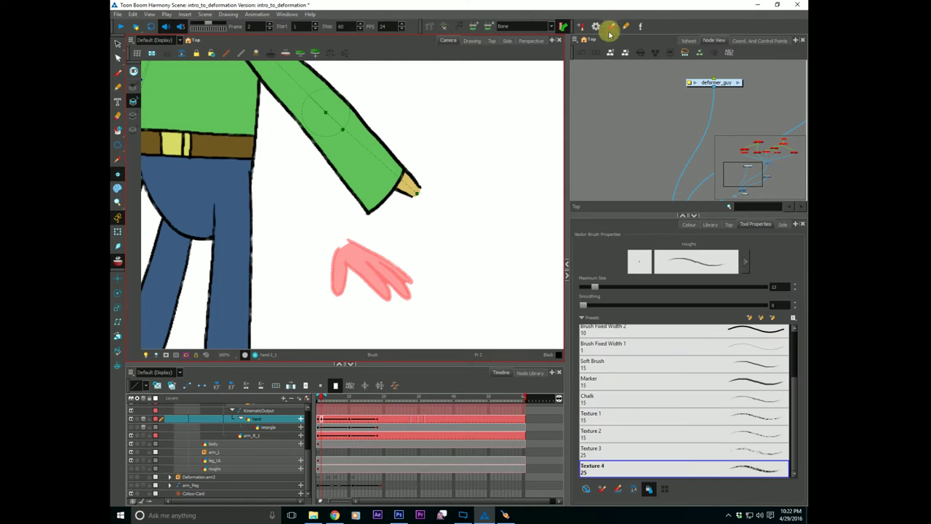
{"action": "left_click", "coordinate": [133, 129]}
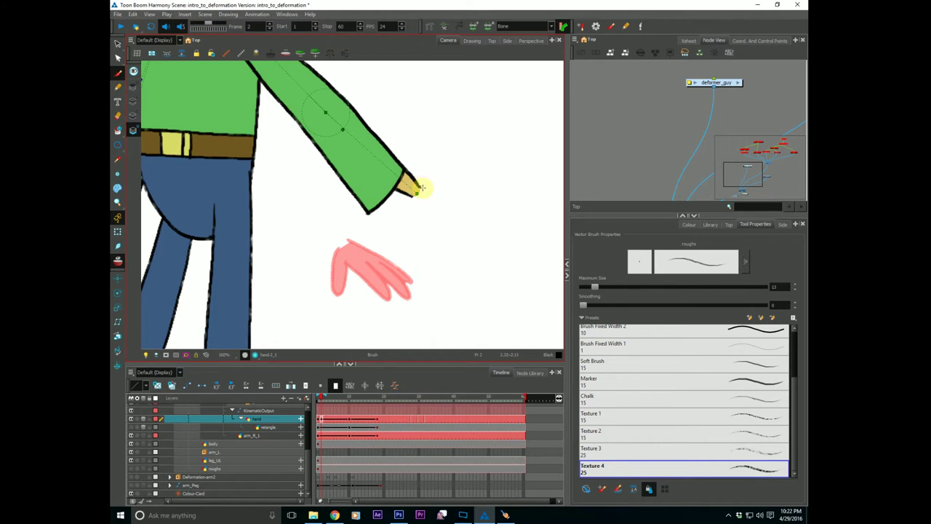
{"action": "left_click_drag", "start_coordinate": [420, 187], "coordinate": [434, 235]}
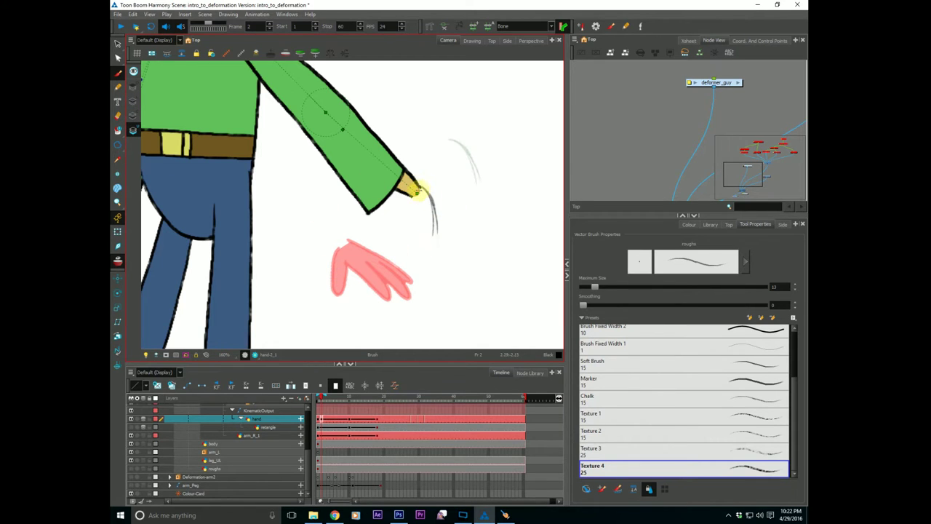
{"action": "mouse_move", "coordinate": [413, 188]}
{"action": "left_mouse_down"}
{"action": "mouse_move", "coordinate": [427, 237]}
{"action": "mouse_move", "coordinate": [428, 205]}
{"action": "mouse_move", "coordinate": [412, 235]}
{"action": "mouse_move", "coordinate": [433, 224]}
{"action": "mouse_move", "coordinate": [415, 231]}
{"action": "mouse_move", "coordinate": [408, 190]}
{"action": "mouse_move", "coordinate": [409, 220]}
{"action": "mouse_move", "coordinate": [414, 214]}
{"action": "mouse_move", "coordinate": [403, 232]}
{"action": "mouse_move", "coordinate": [402, 207]}
{"action": "mouse_move", "coordinate": [402, 235]}
{"action": "mouse_move", "coordinate": [422, 199]}
{"action": "mouse_move", "coordinate": [409, 222]}
{"action": "mouse_move", "coordinate": [428, 217]}
{"action": "mouse_move", "coordinate": [425, 225]}
{"action": "mouse_move", "coordinate": [428, 215]}
{"action": "mouse_move", "coordinate": [411, 260]}
{"action": "left_mouse_up"}
{"action": "mouse_move", "coordinate": [425, 210]}
{"action": "left_mouse_down"}
{"action": "mouse_move", "coordinate": [411, 228]}
{"action": "mouse_move", "coordinate": [414, 257]}
{"action": "left_mouse_up"}
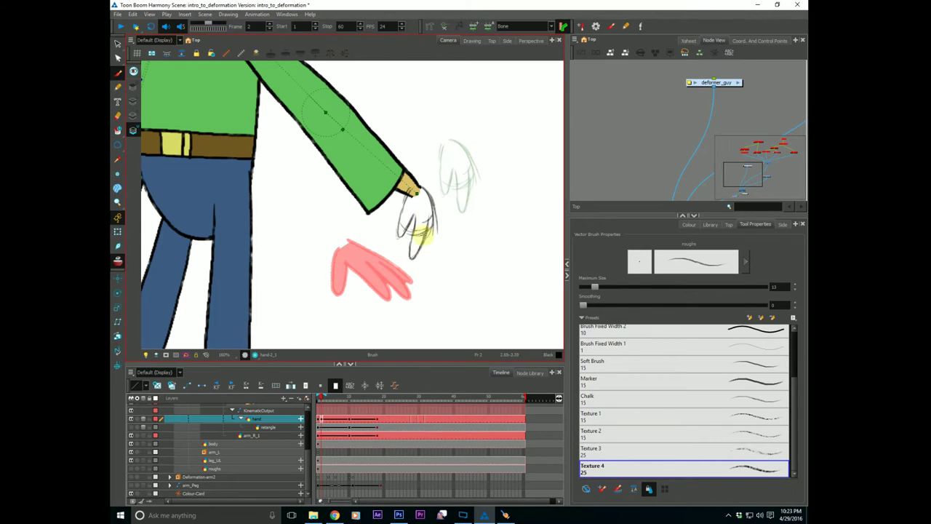
{"action": "left_click_drag", "start_coordinate": [414, 211], "coordinate": [408, 234]}
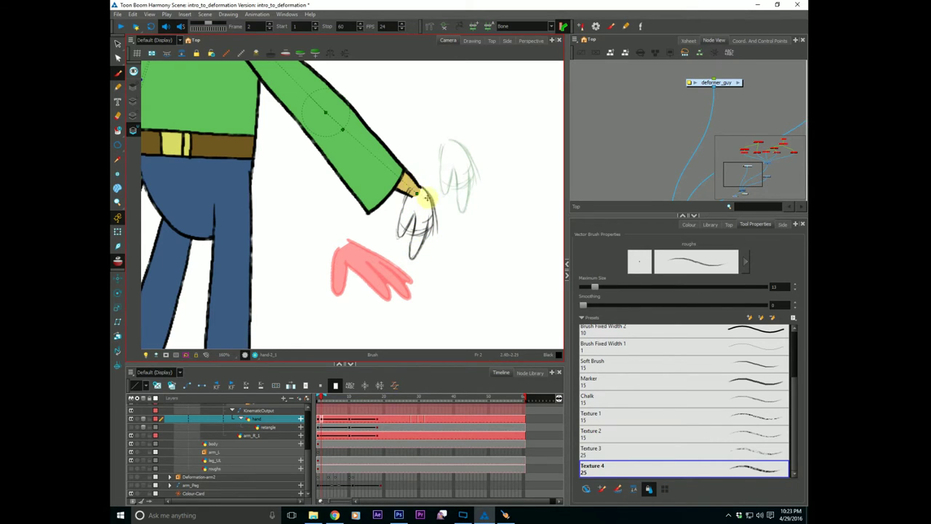
{"action": "left_click_drag", "start_coordinate": [425, 195], "coordinate": [412, 269]}
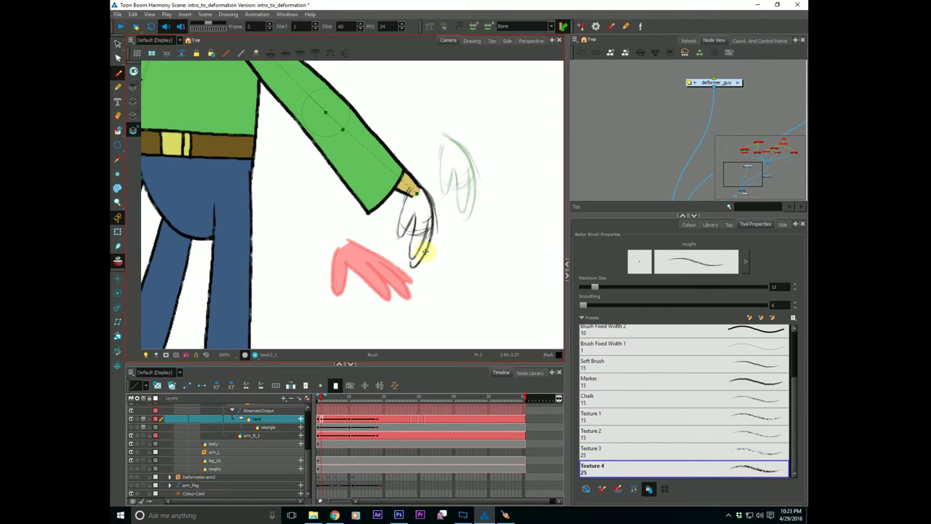
{"action": "mouse_move", "coordinate": [406, 196]}
{"action": "left_mouse_down"}
{"action": "mouse_move", "coordinate": [397, 238]}
{"action": "mouse_move", "coordinate": [417, 197]}
{"action": "mouse_move", "coordinate": [411, 255]}
{"action": "left_mouse_up"}
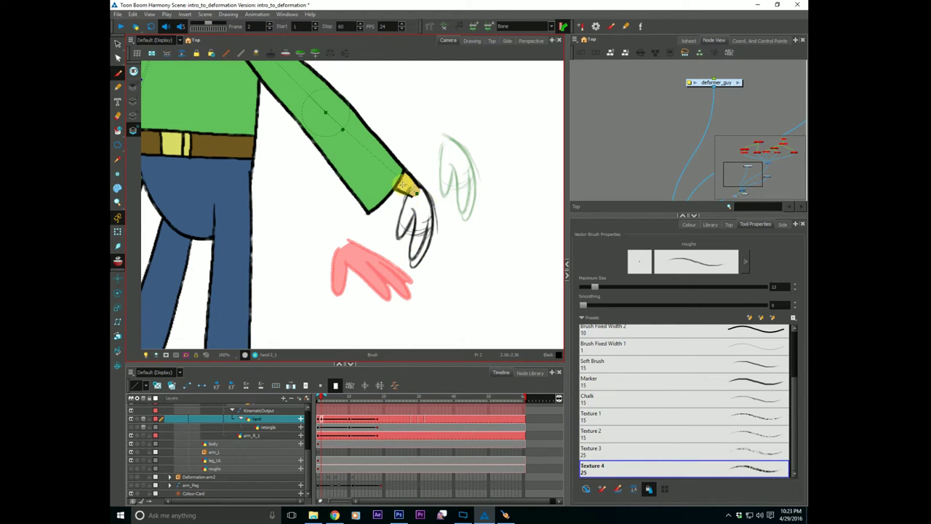
Turn off onion skin and check how the rough hand follows the arm through to frame 10.
{"action": "left_click", "coordinate": [119, 261]}
{"action": "key", "text": "comma"}
{"action": "key", "text": "period"}
{"action": "key", "text": "period"}
{"action": "key", "text": "alt+z"}
{"action": "left_click", "coordinate": [283, 278], "text": "alt"}
{"action": "left_click", "coordinate": [284, 277], "text": "alt"}
{"action": "key", "text": "space"}
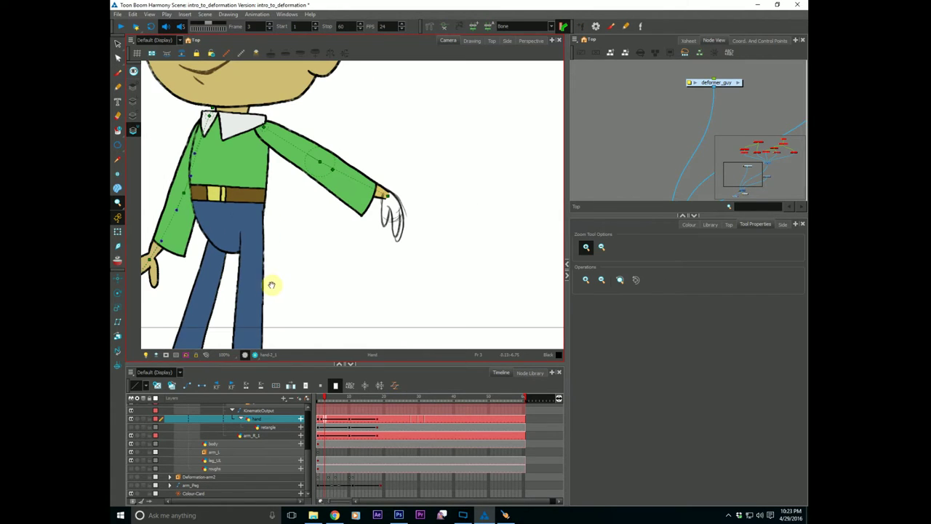
{"action": "left_click_drag", "start_coordinate": [273, 285], "coordinate": [276, 286]}
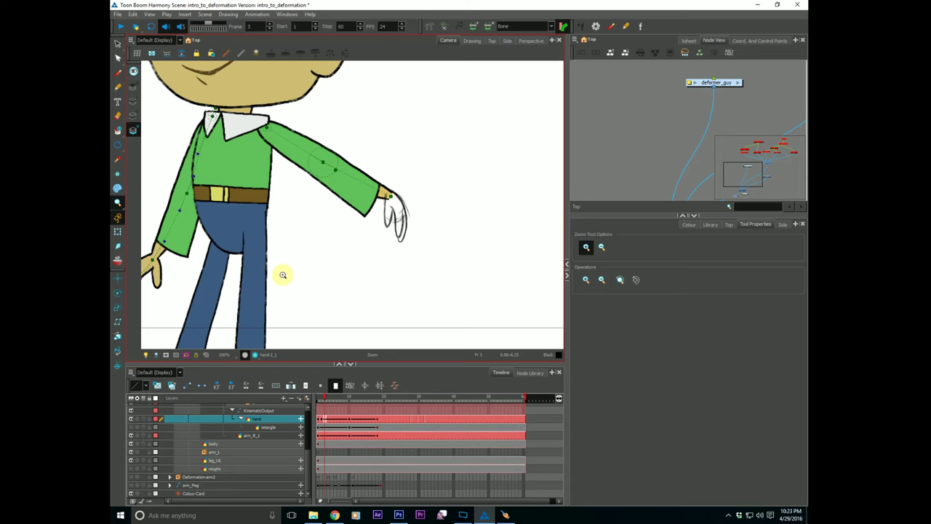
{"action": "left_click_drag", "start_coordinate": [324, 398], "coordinate": [349, 388]}
Cycle through the drawing substitutions of the selected hand at frame 10 with the Transform tool active.
{"action": "key", "text": "shift+t"}
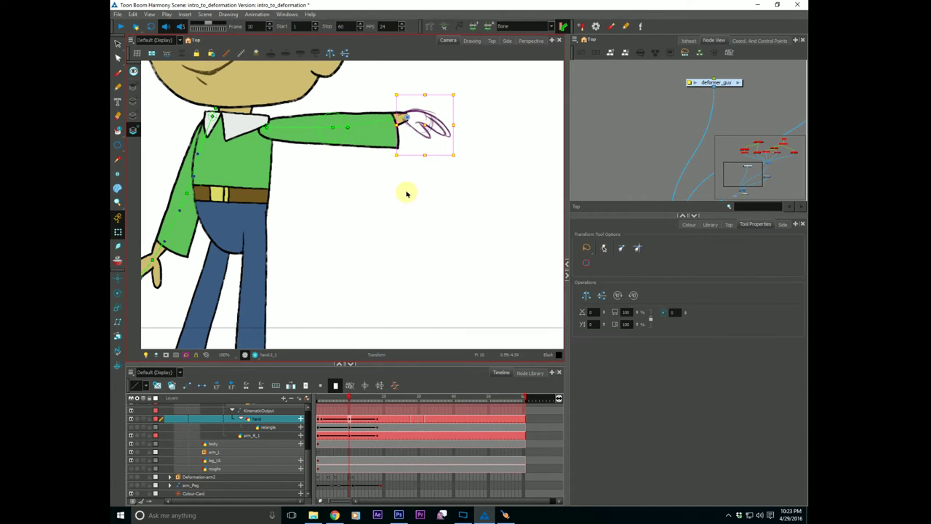
{"action": "key", "text": "bracketleft"}
{"action": "key", "text": "bracketleft"}
{"action": "key", "text": "bracketright"}
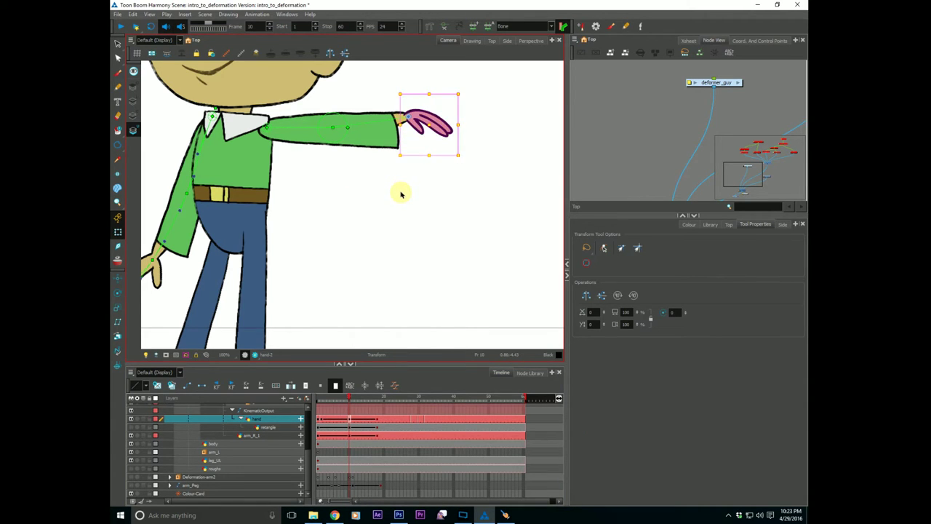
{"action": "key", "text": "minus"}
{"action": "key", "text": "equal"}
{"action": "key", "text": "minus"}
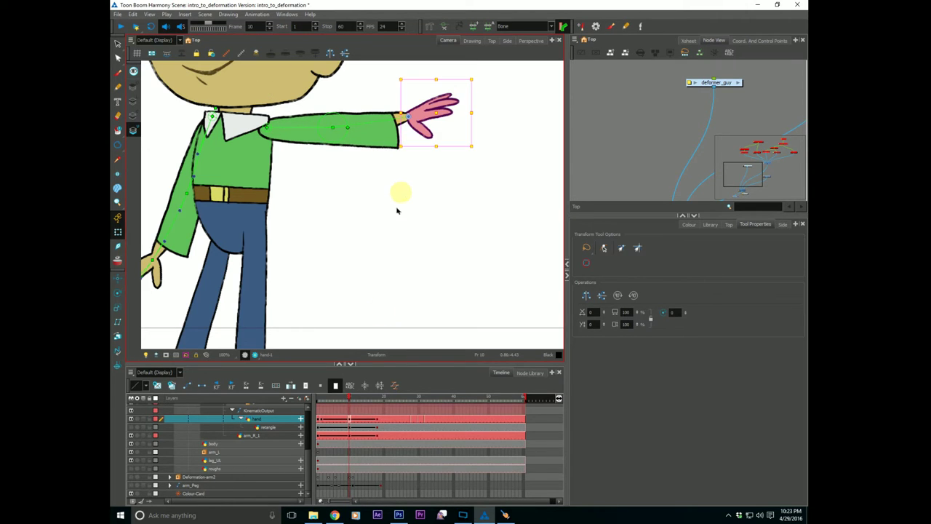
Create an empty drawing for the hand at frame 10 and turn on onion skin for reference at the wrist.
{"action": "left_click", "coordinate": [350, 420]}
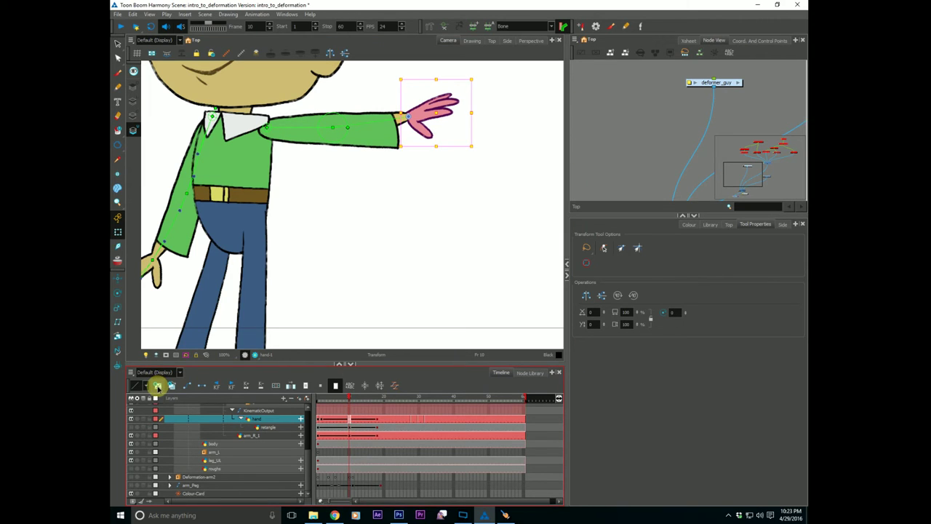
{"action": "left_click", "coordinate": [158, 387]}
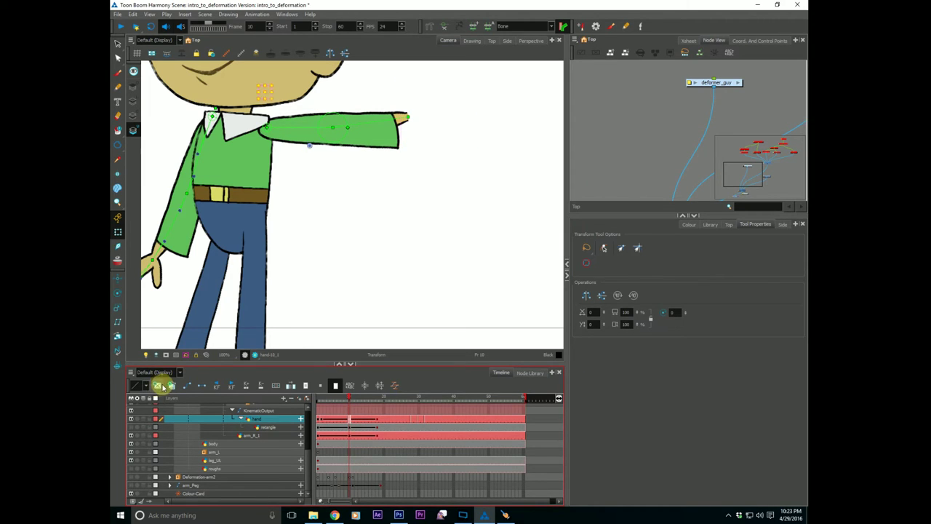
{"action": "left_click", "coordinate": [118, 176]}
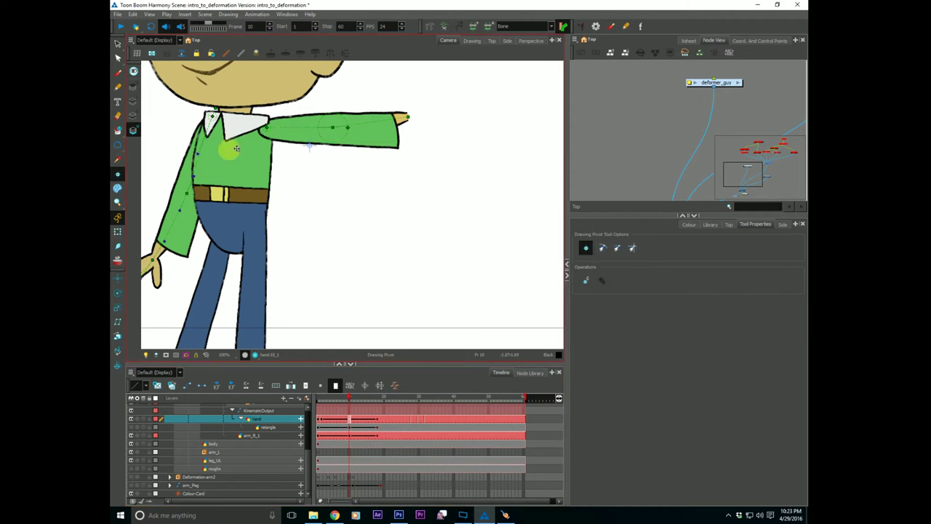
{"action": "key", "text": "alt+z"}
{"action": "left_click", "coordinate": [401, 117]}
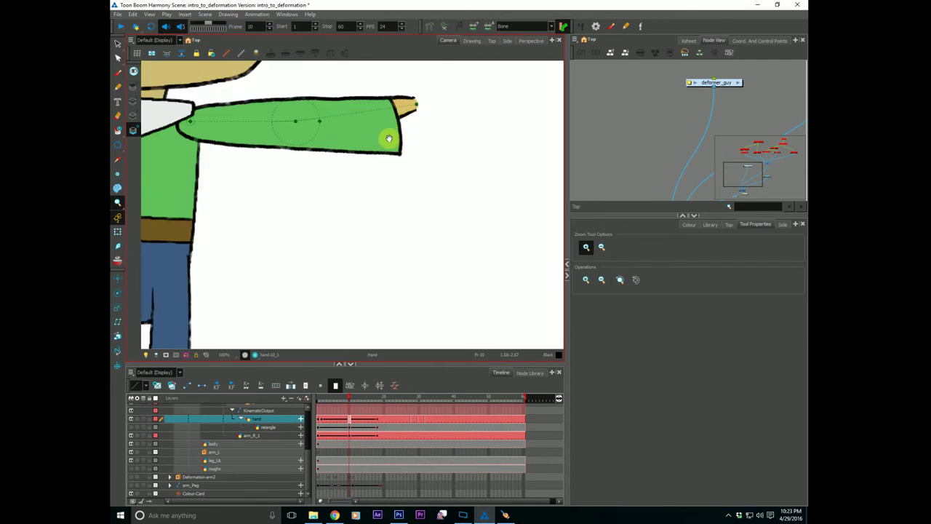
{"action": "left_click", "coordinate": [118, 259]}
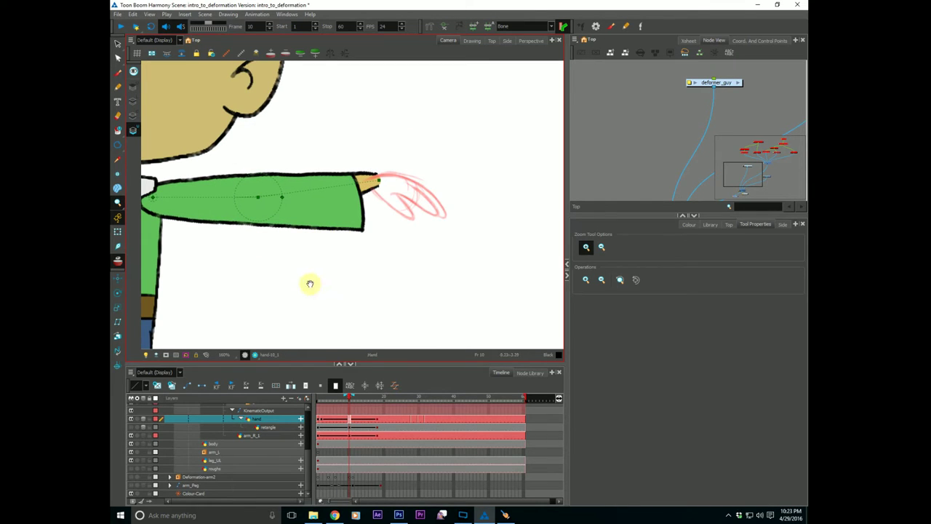
Sketch a rough hand with a pointing index finger at the wrist on frame 10, using the roughs brush over the onion skin.
{"action": "key", "text": "alt+b"}
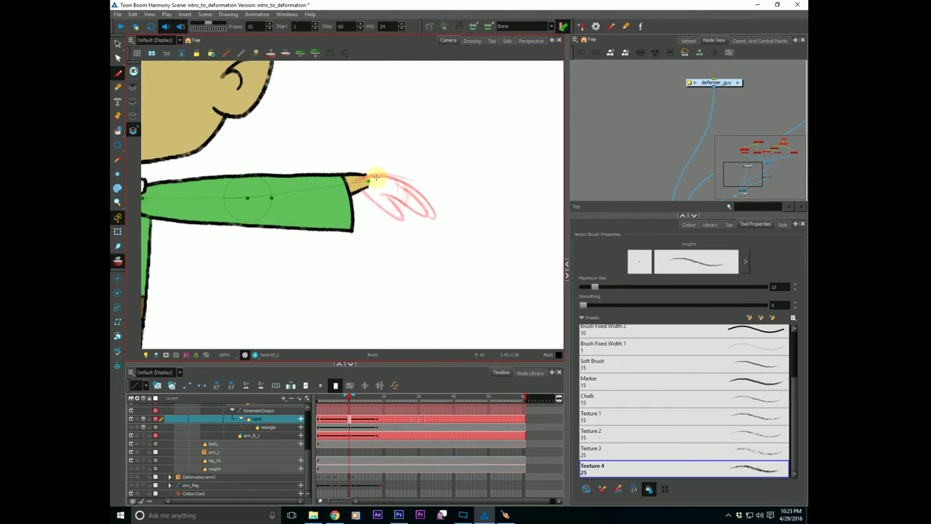
{"action": "left_click_drag", "start_coordinate": [356, 191], "coordinate": [353, 194]}
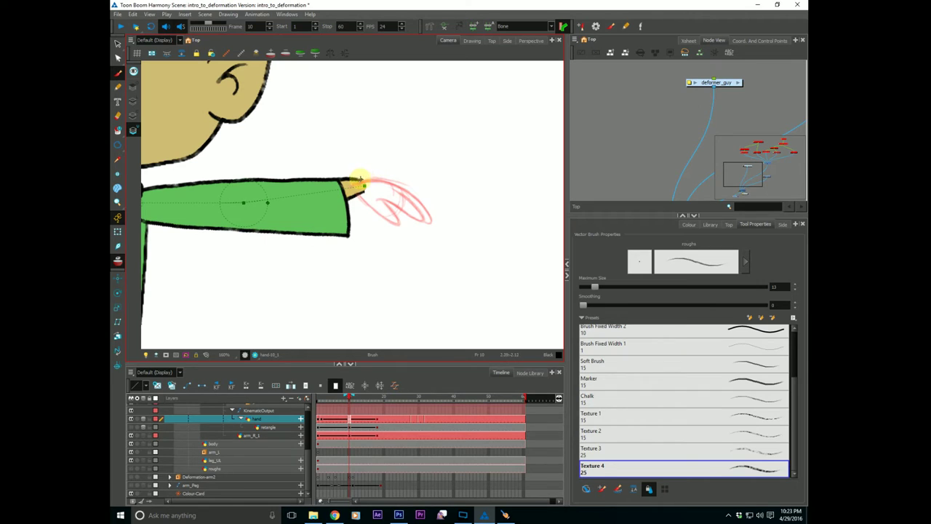
{"action": "left_click", "coordinate": [139, 128]}
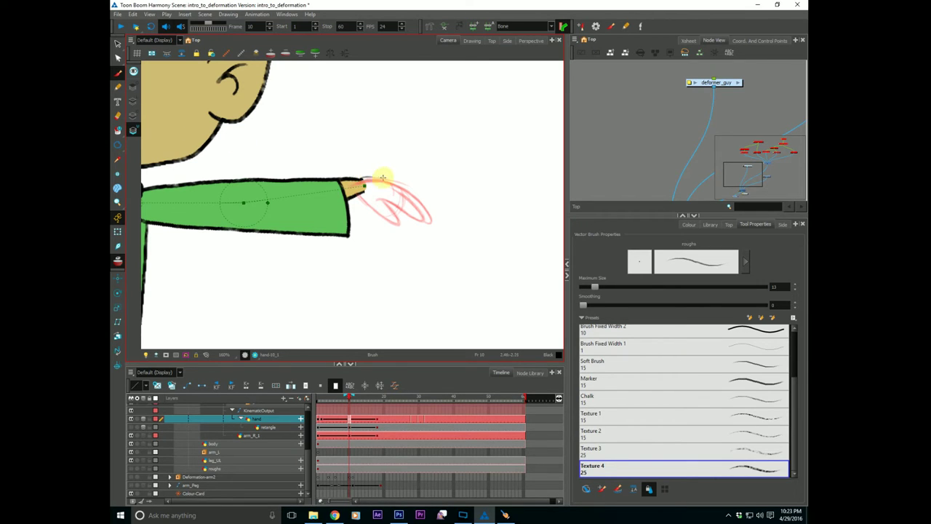
{"action": "mouse_move", "coordinate": [364, 179]}
{"action": "left_mouse_down"}
{"action": "mouse_move", "coordinate": [391, 190]}
{"action": "mouse_move", "coordinate": [398, 177]}
{"action": "mouse_move", "coordinate": [374, 196]}
{"action": "mouse_move", "coordinate": [375, 181]}
{"action": "mouse_move", "coordinate": [364, 178]}
{"action": "mouse_move", "coordinate": [401, 179]}
{"action": "mouse_move", "coordinate": [356, 187]}
{"action": "mouse_move", "coordinate": [400, 197]}
{"action": "mouse_move", "coordinate": [357, 180]}
{"action": "mouse_move", "coordinate": [402, 182]}
{"action": "mouse_move", "coordinate": [355, 169]}
{"action": "mouse_move", "coordinate": [391, 205]}
{"action": "mouse_move", "coordinate": [364, 190]}
{"action": "mouse_move", "coordinate": [386, 205]}
{"action": "mouse_move", "coordinate": [363, 176]}
{"action": "mouse_move", "coordinate": [431, 168]}
{"action": "mouse_move", "coordinate": [395, 179]}
{"action": "mouse_move", "coordinate": [412, 180]}
{"action": "mouse_move", "coordinate": [368, 173]}
{"action": "mouse_move", "coordinate": [391, 207]}
{"action": "mouse_move", "coordinate": [363, 188]}
{"action": "mouse_move", "coordinate": [387, 206]}
{"action": "mouse_move", "coordinate": [387, 186]}
{"action": "mouse_move", "coordinate": [405, 179]}
{"action": "mouse_move", "coordinate": [394, 202]}
{"action": "mouse_move", "coordinate": [409, 180]}
{"action": "mouse_move", "coordinate": [412, 195]}
{"action": "mouse_move", "coordinate": [385, 193]}
{"action": "mouse_move", "coordinate": [392, 190]}
{"action": "mouse_move", "coordinate": [382, 204]}
{"action": "mouse_move", "coordinate": [355, 182]}
{"action": "mouse_move", "coordinate": [427, 165]}
{"action": "mouse_move", "coordinate": [402, 195]}
{"action": "left_mouse_up"}
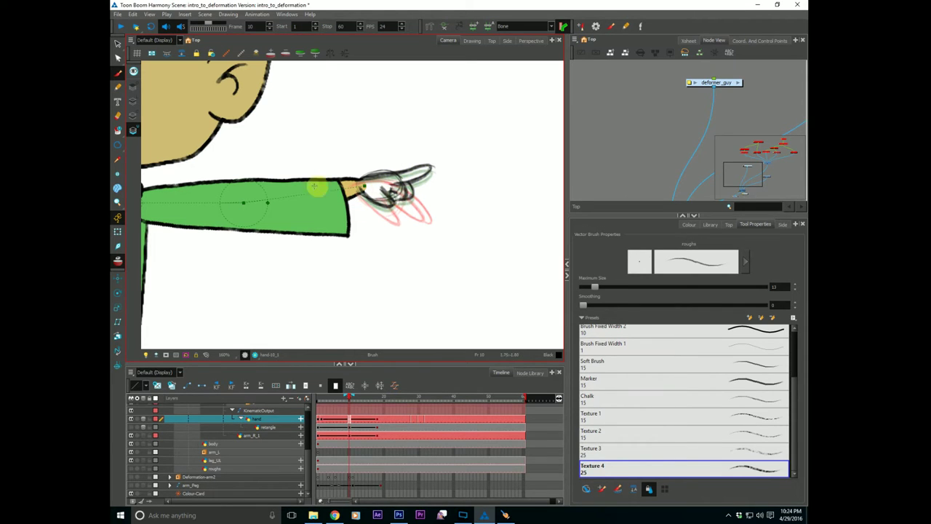
Play back the arm animation around frame 10 to check the rough pointing hand against the whole character.
{"action": "key", "text": "alt+z"}
{"action": "left_click", "coordinate": [272, 305], "text": "alt"}
{"action": "left_click", "coordinate": [271, 304], "text": "alt"}
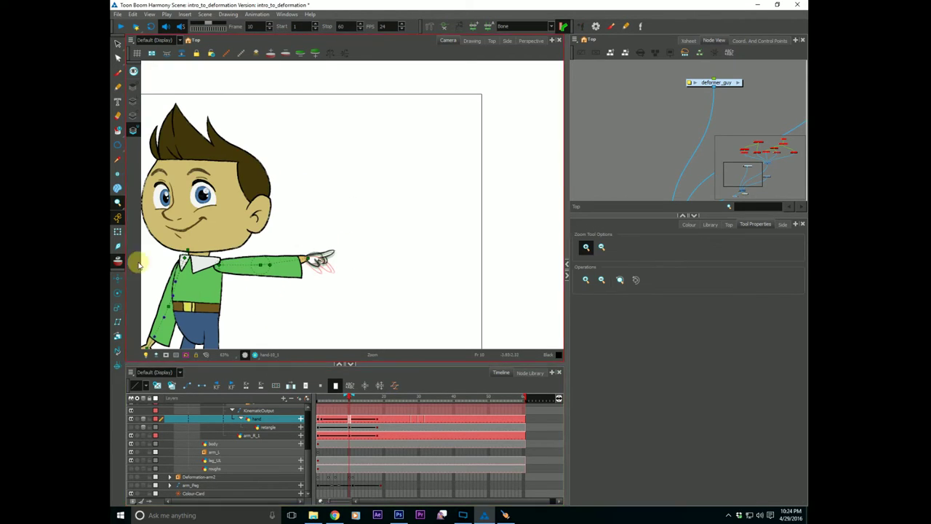
{"action": "mouse_move", "coordinate": [349, 397]}
{"action": "left_mouse_down"}
{"action": "mouse_move", "coordinate": [358, 395]}
{"action": "mouse_move", "coordinate": [313, 393]}
{"action": "mouse_move", "coordinate": [342, 396]}
{"action": "left_mouse_up"}
{"action": "key", "text": "shift+Return"}
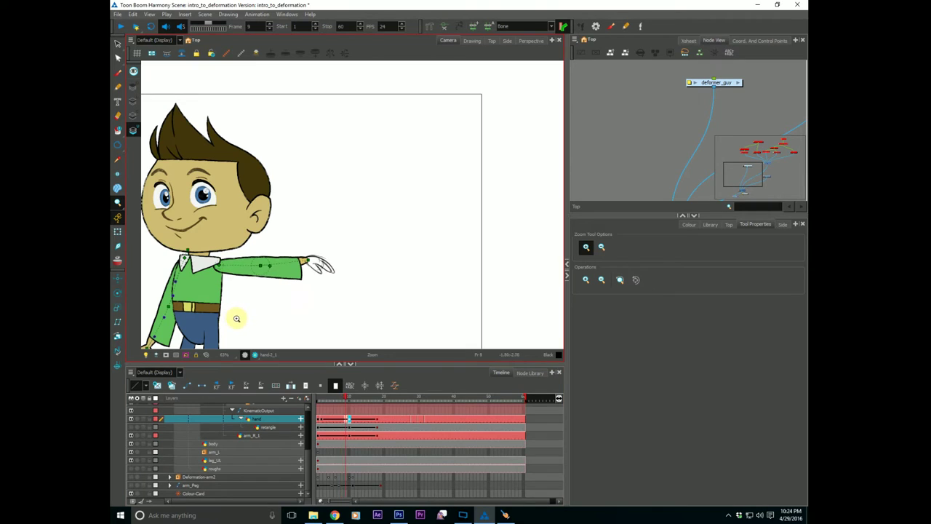
Select the hand with the Transform tool, step through the arm raise frame by frame, and replay it from the start.
{"action": "left_click", "coordinate": [117, 232]}
{"action": "left_click", "coordinate": [324, 257]}
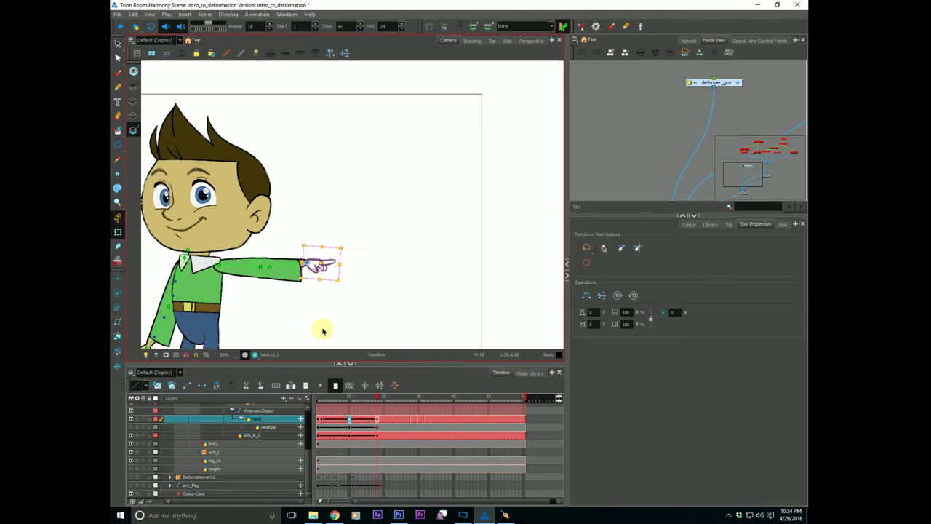
{"action": "left_click_drag", "start_coordinate": [327, 397], "coordinate": [308, 397]}
{"action": "key", "text": "period"}
{"action": "key", "text": "period"}
{"action": "key", "text": "period"}
{"action": "key", "text": "period"}
{"action": "key", "text": "period"}
{"action": "key", "text": "period"}
{"action": "key", "text": "period"}
{"action": "key", "text": "period"}
{"action": "key", "text": "period"}
{"action": "key", "text": "period"}
{"action": "key", "text": "period"}
{"action": "key", "text": "period"}
{"action": "key", "text": "period"}
{"action": "key", "text": "period"}
{"action": "key", "text": "period"}
{"action": "left_click_drag", "start_coordinate": [282, 331], "coordinate": [337, 276]}
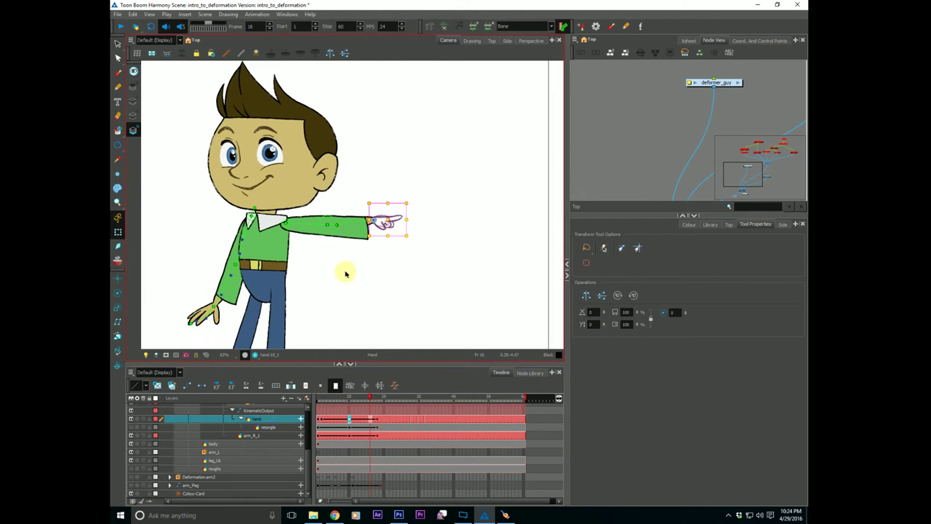
{"action": "left_click", "coordinate": [318, 396]}
{"action": "key", "text": "shift+Return"}
{"action": "key", "text": "shift+Return"}
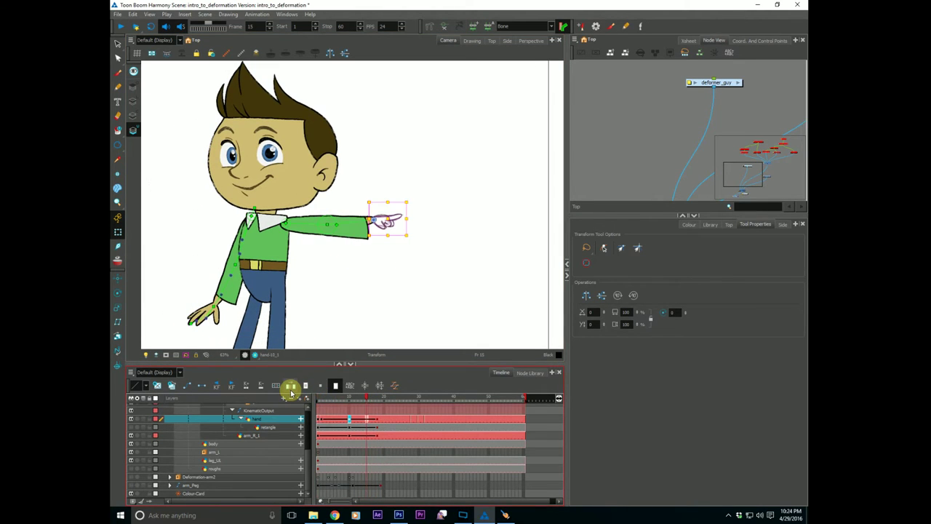
Delete the pointing finger's stroke from the rough hand while viewing frame 15.
{"action": "key", "text": "alt+z"}
{"action": "left_click", "coordinate": [381, 236]}
{"action": "left_click", "coordinate": [381, 236]}
{"action": "left_click_drag", "start_coordinate": [381, 235], "coordinate": [378, 249]}
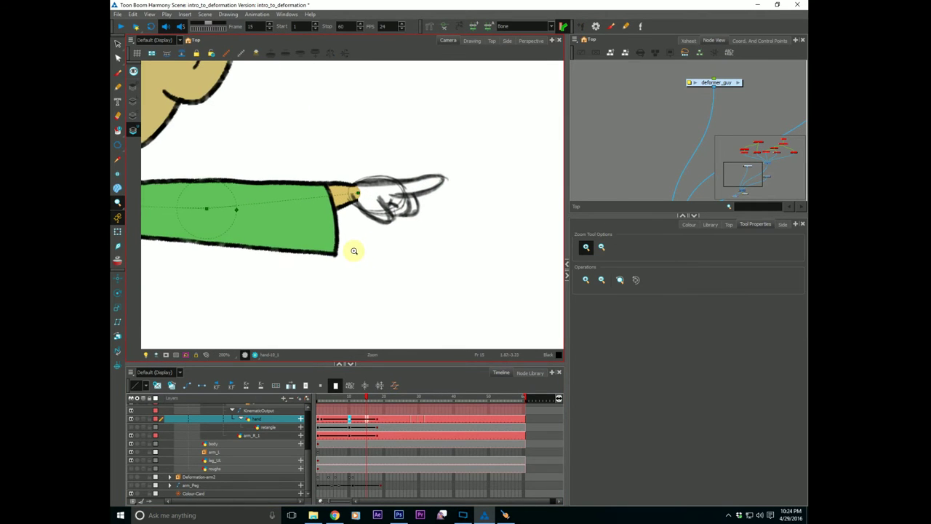
{"action": "key", "text": "alt+s"}
{"action": "left_click", "coordinate": [419, 190]}
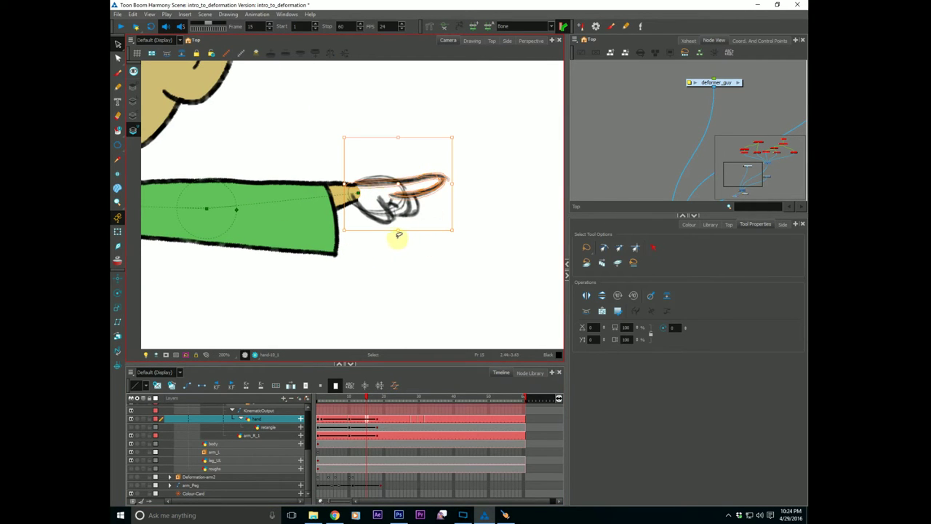
{"action": "key", "text": "Delete"}
Redraw a straighter, slightly longer pointing finger on the rough hand with the roughs brush, toggling onion skin for reference.
{"action": "left_click", "coordinate": [118, 259]}
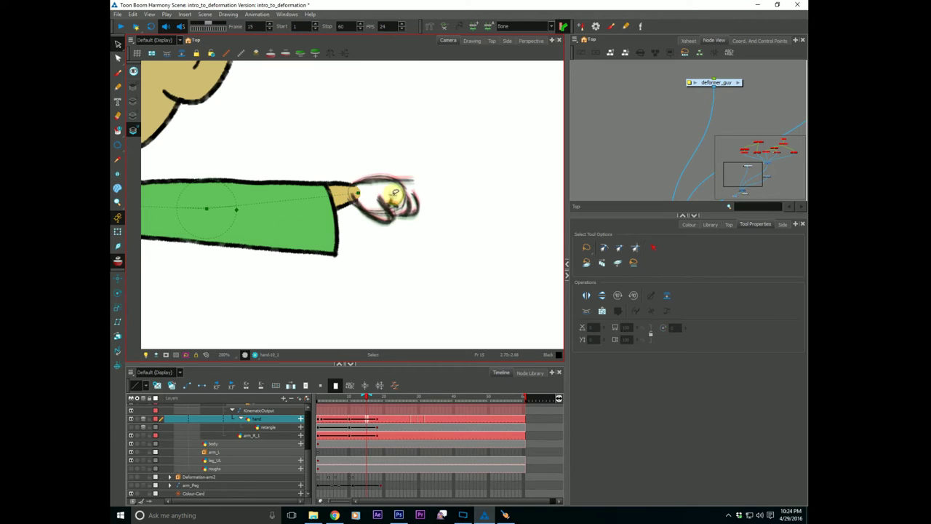
{"action": "key", "text": "alt+b"}
{"action": "left_click", "coordinate": [122, 258]}
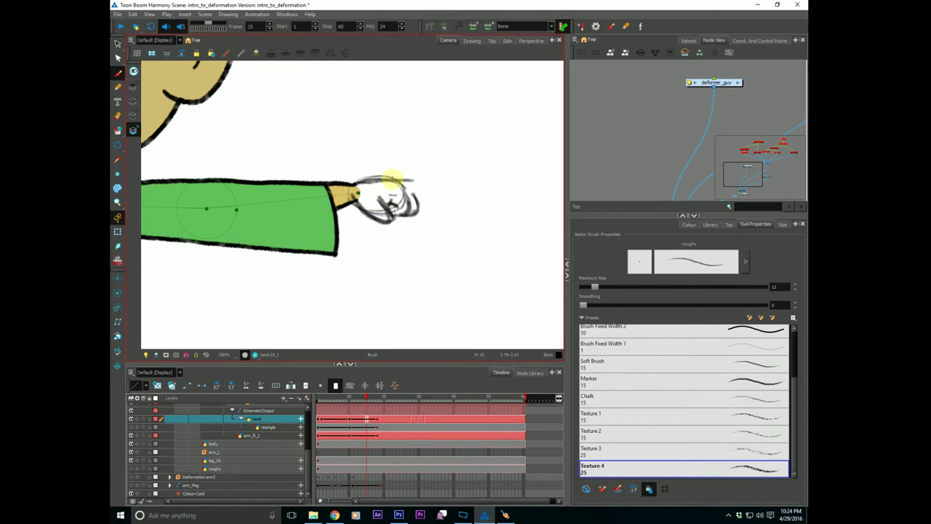
{"action": "mouse_move", "coordinate": [392, 179]}
{"action": "left_mouse_down"}
{"action": "mouse_move", "coordinate": [449, 177]}
{"action": "mouse_move", "coordinate": [416, 191]}
{"action": "mouse_move", "coordinate": [431, 192]}
{"action": "mouse_move", "coordinate": [383, 195]}
{"action": "mouse_move", "coordinate": [447, 181]}
{"action": "mouse_move", "coordinate": [397, 179]}
{"action": "mouse_move", "coordinate": [450, 186]}
{"action": "mouse_move", "coordinate": [389, 195]}
{"action": "mouse_move", "coordinate": [450, 180]}
{"action": "left_mouse_up"}
Play back the animation from the start to check the revised pointing finger.
{"action": "key", "text": "alt+z"}
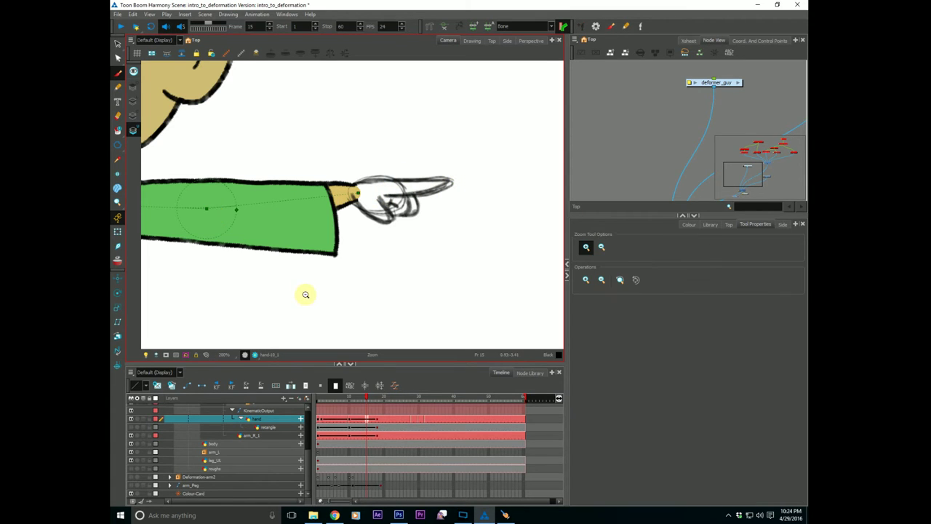
{"action": "left_click_drag", "start_coordinate": [303, 297], "coordinate": [304, 320]}
{"action": "left_click_drag", "start_coordinate": [328, 398], "coordinate": [295, 398]}
{"action": "key", "text": "shift+Return"}
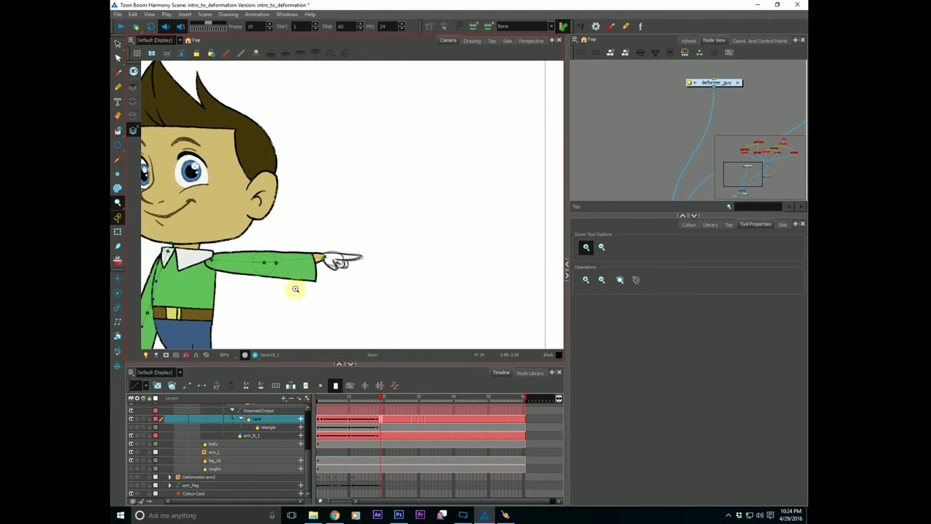
Activate the Brush tool for the drooping hand at frame 4 and select the deformer_guy palette with its Default colour.
{"action": "left_click", "coordinate": [327, 273]}
{"action": "left_click", "coordinate": [326, 276]}
{"action": "left_click_drag", "start_coordinate": [309, 288], "coordinate": [363, 286]}
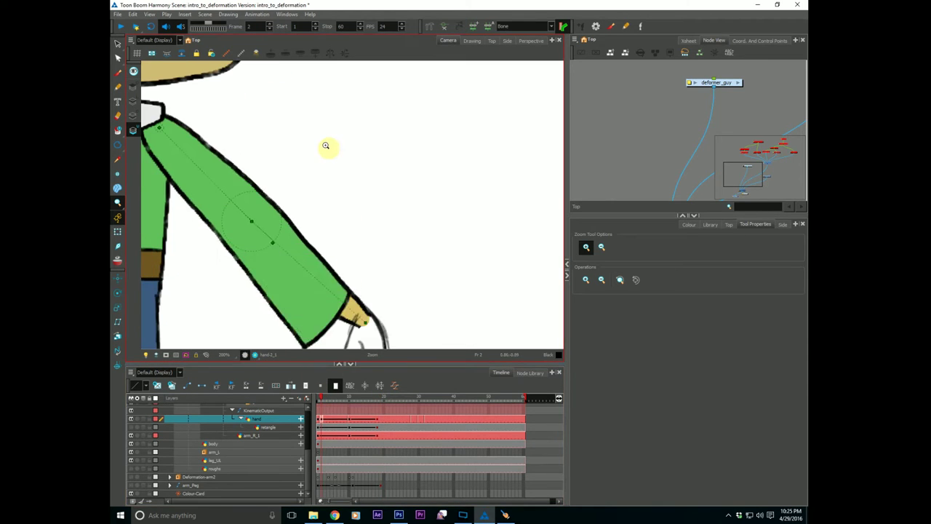
{"action": "left_click", "coordinate": [118, 75]}
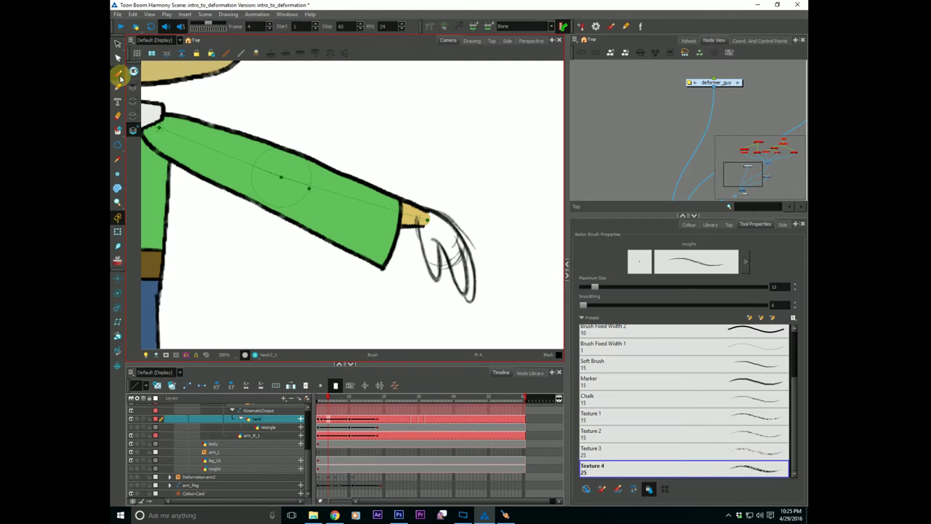
{"action": "left_click", "coordinate": [697, 227]}
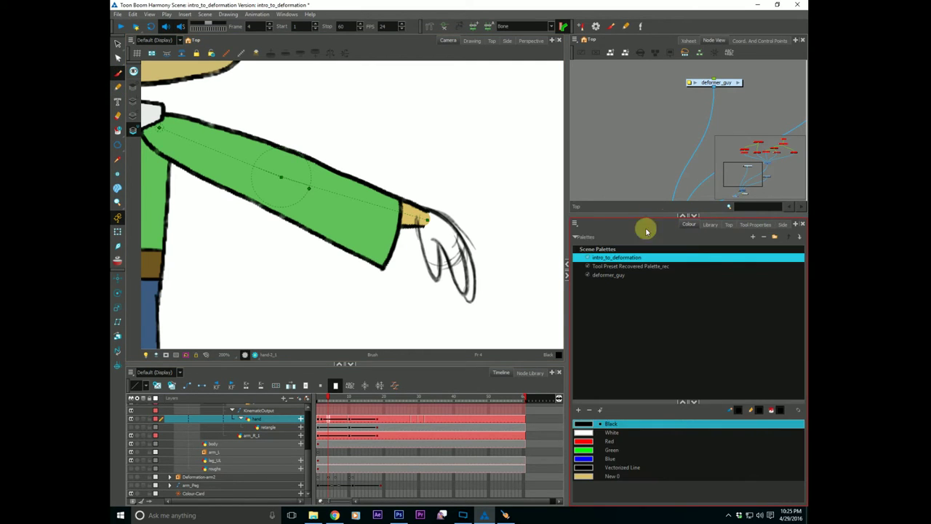
{"action": "left_click", "coordinate": [593, 275]}
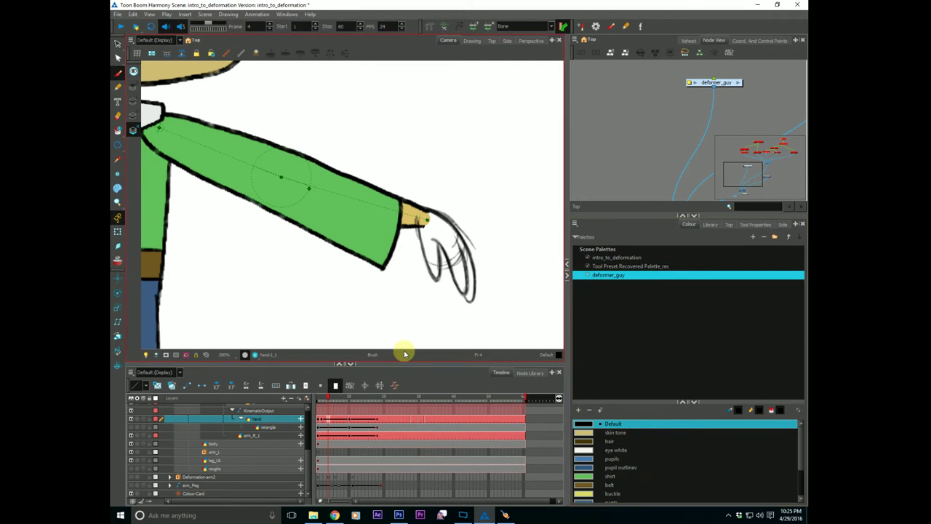
Make Line Art the active layer and turn on the light table to fade the rest of the character.
{"action": "left_click", "coordinate": [133, 101]}
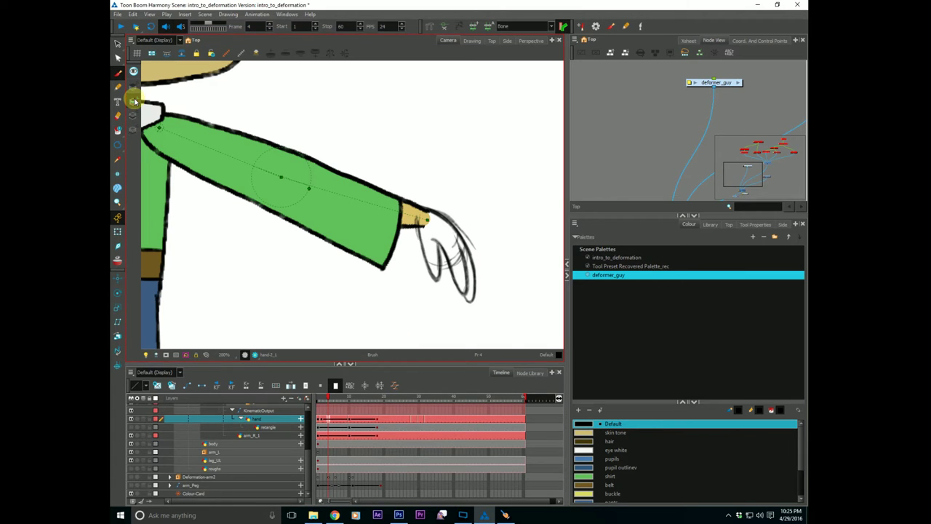
{"action": "left_click", "coordinate": [145, 354]}
{"action": "left_click_drag", "start_coordinate": [420, 230], "coordinate": [401, 198]}
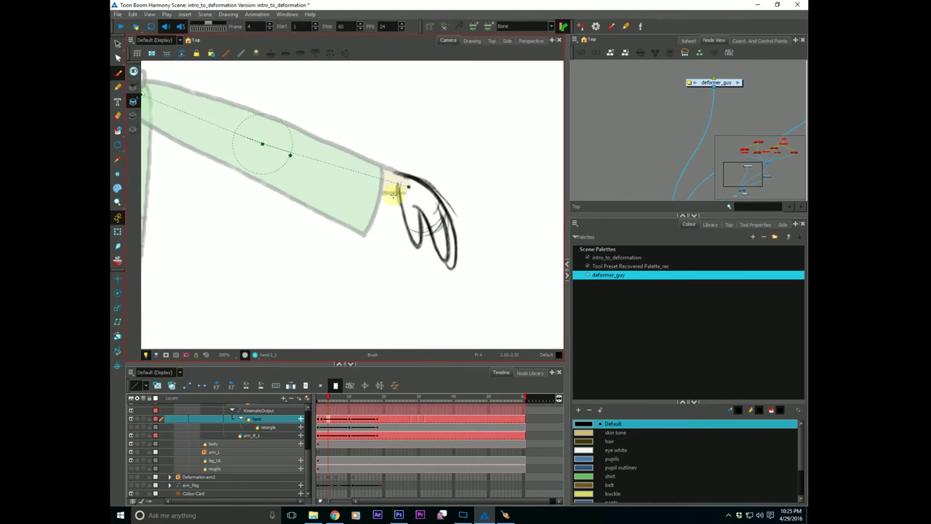
{"action": "key", "text": "space"}
{"action": "left_click_drag", "start_coordinate": [373, 295], "coordinate": [369, 289]}
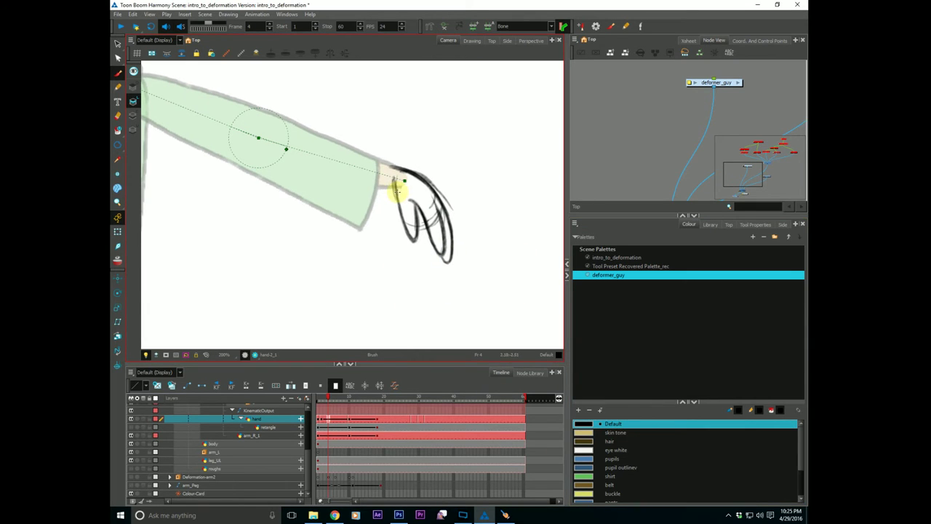
Sample the rough hand's line colour at frame 5 on the Underlay layer and lighten the Black swatch of the intro_to_deformation palette.
{"action": "left_click", "coordinate": [118, 44]}
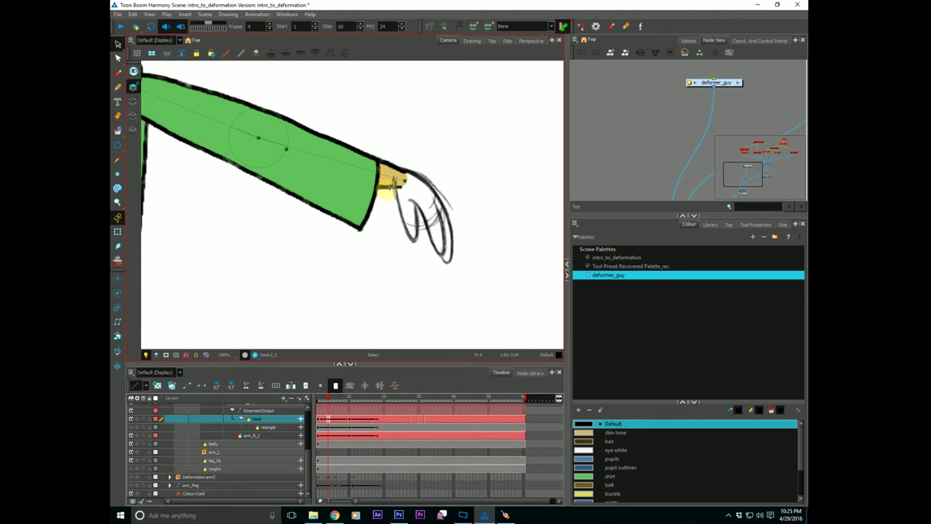
{"action": "key", "text": "period"}
{"action": "key", "text": "alt+d"}
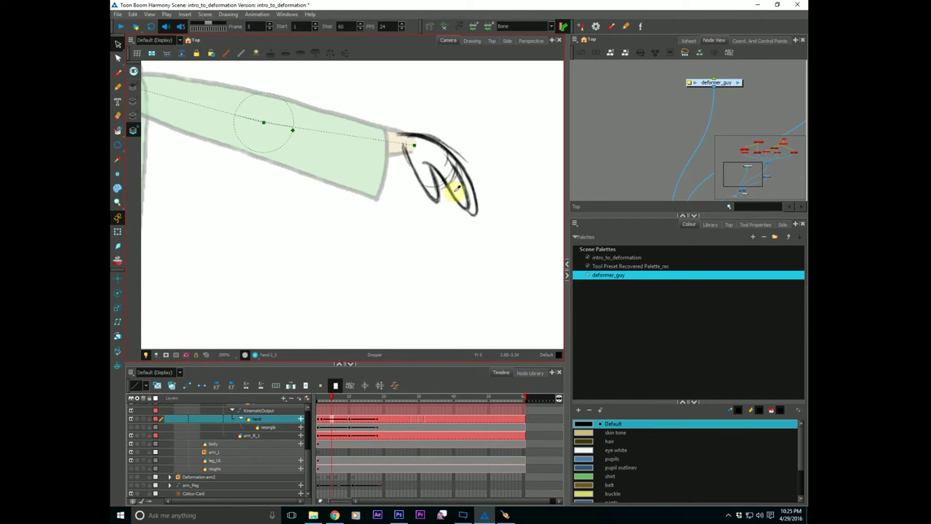
{"action": "left_click", "coordinate": [455, 156]}
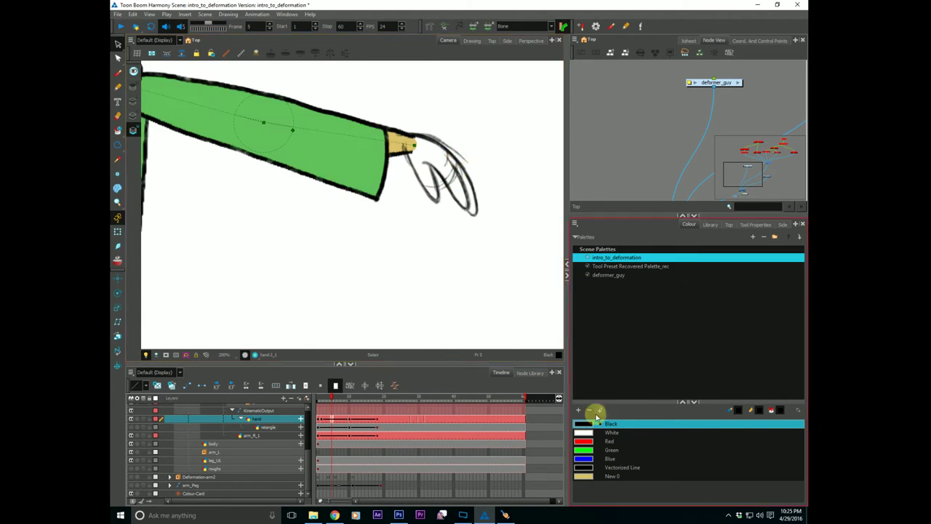
{"action": "double_click", "coordinate": [583, 423]}
{"action": "left_click_drag", "start_coordinate": [469, 175], "coordinate": [629, 191]}
{"action": "left_click", "coordinate": [708, 188]}
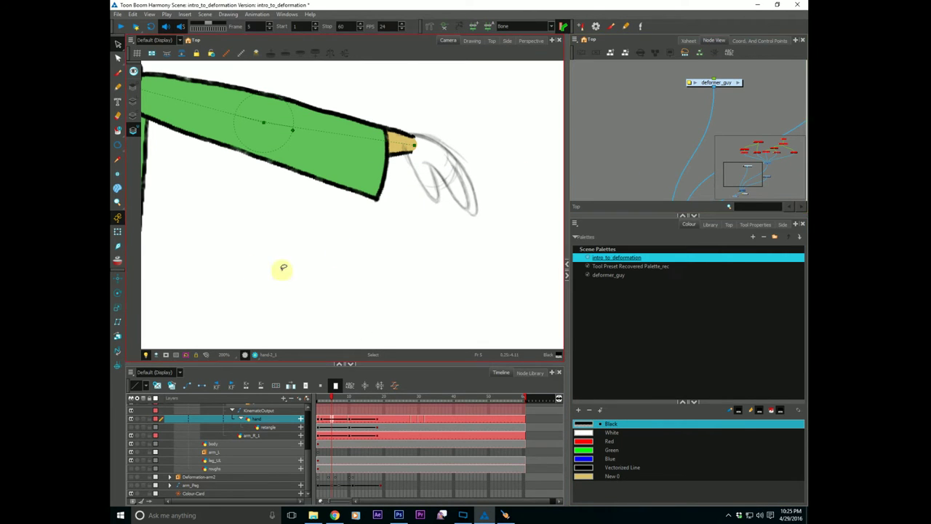
Ink the drooping hand's outline over the faded rough on the Line Art layer, using the deformer_guy palette's Default colour and the Brush tool.
{"action": "left_click", "coordinate": [132, 102]}
{"action": "left_click", "coordinate": [603, 276]}
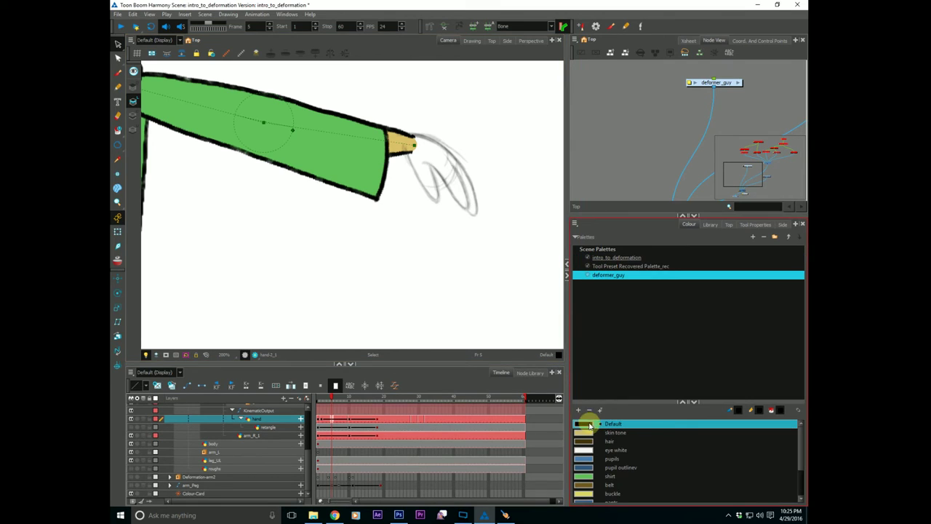
{"action": "left_click_drag", "start_coordinate": [395, 206], "coordinate": [395, 214]}
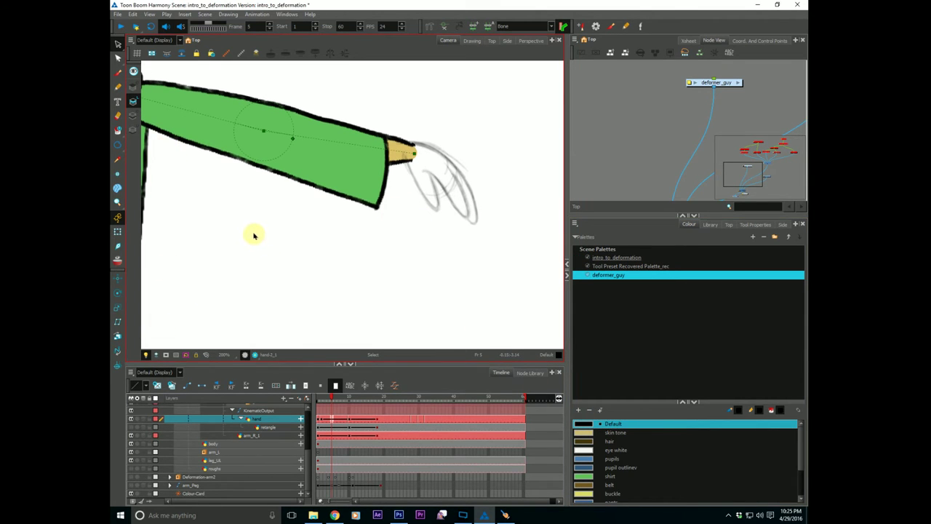
{"action": "key", "text": "alt+b"}
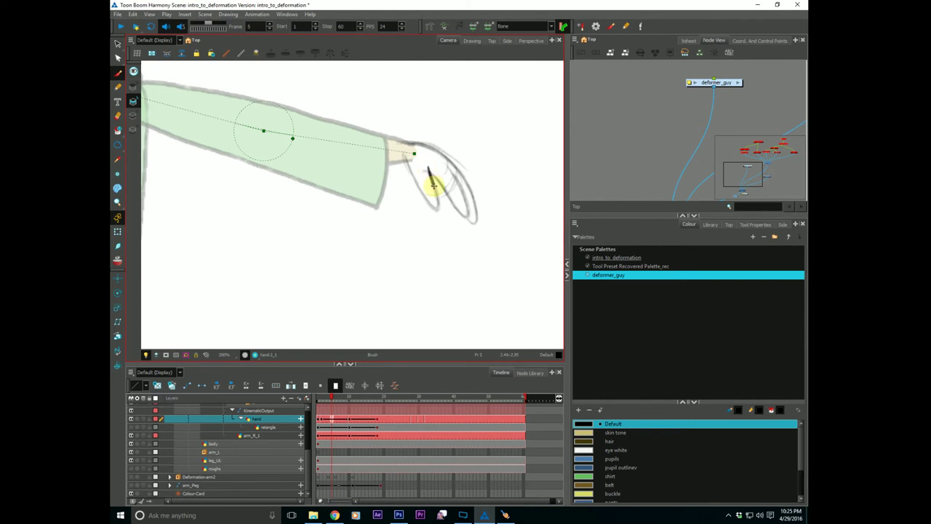
{"action": "left_click_drag", "start_coordinate": [430, 202], "coordinate": [406, 158]}
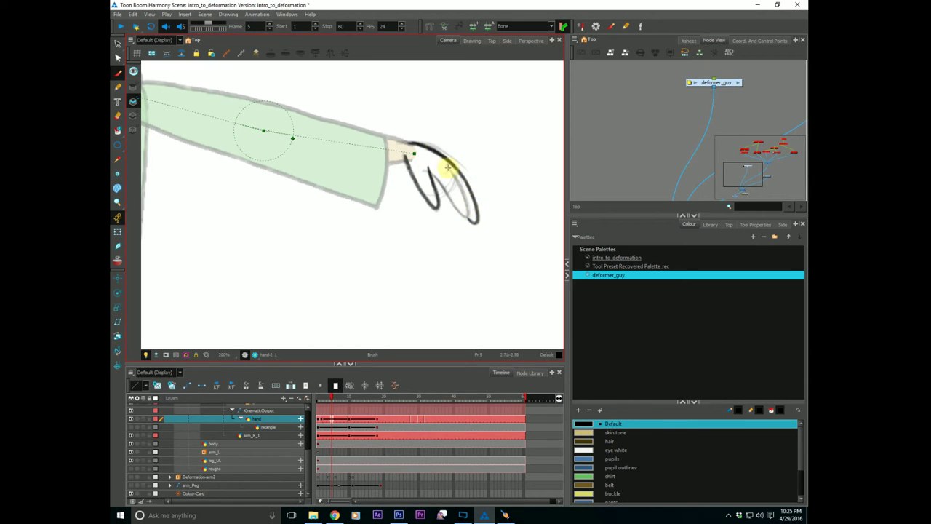
{"action": "mouse_move", "coordinate": [447, 166]}
{"action": "left_mouse_down"}
{"action": "mouse_move", "coordinate": [467, 198]}
{"action": "mouse_move", "coordinate": [437, 182]}
{"action": "mouse_move", "coordinate": [464, 216]}
{"action": "left_mouse_up"}
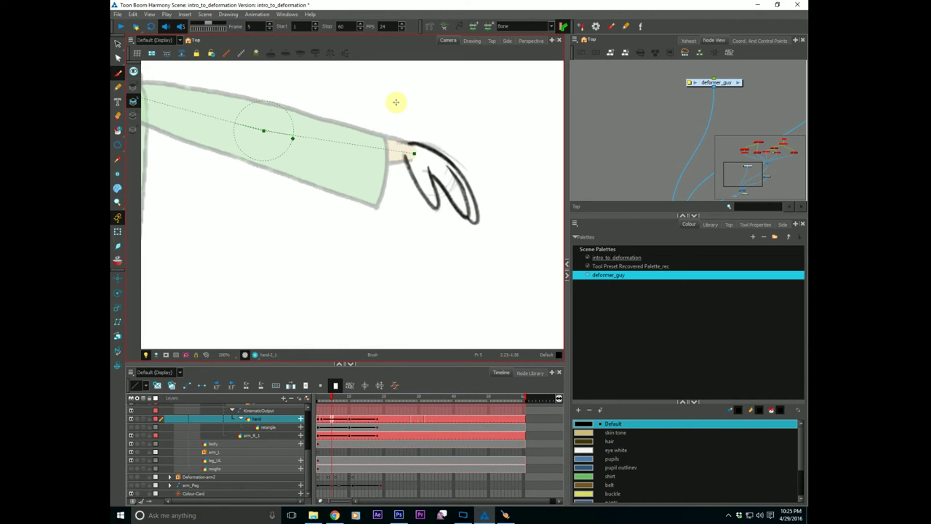
Fill the inked hand with the skin tone colour, trying the Colour Art layer before filling on the Line Art layer.
{"action": "key", "text": "alt+v"}
{"action": "left_click", "coordinate": [454, 271]}
{"action": "left_click", "coordinate": [584, 432]}
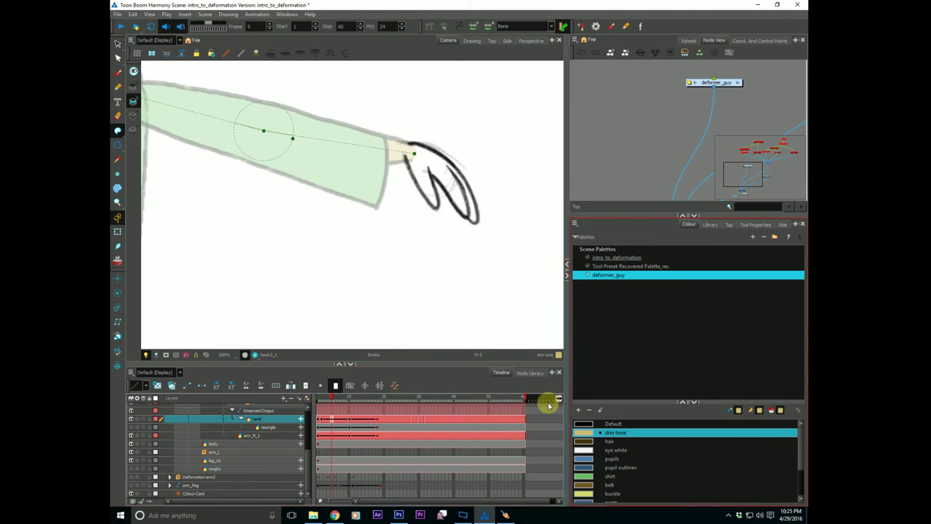
{"action": "left_click", "coordinate": [135, 117]}
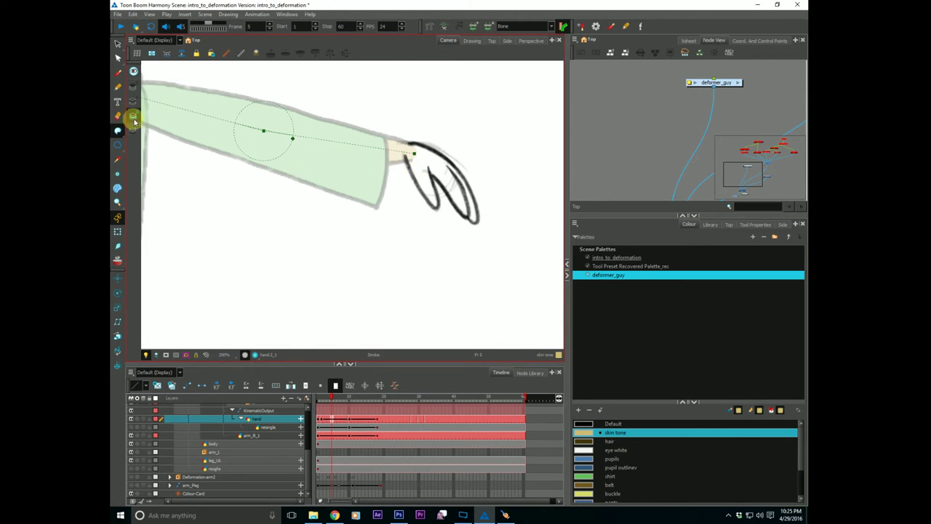
{"action": "left_click", "coordinate": [422, 159]}
{"action": "left_click", "coordinate": [133, 101]}
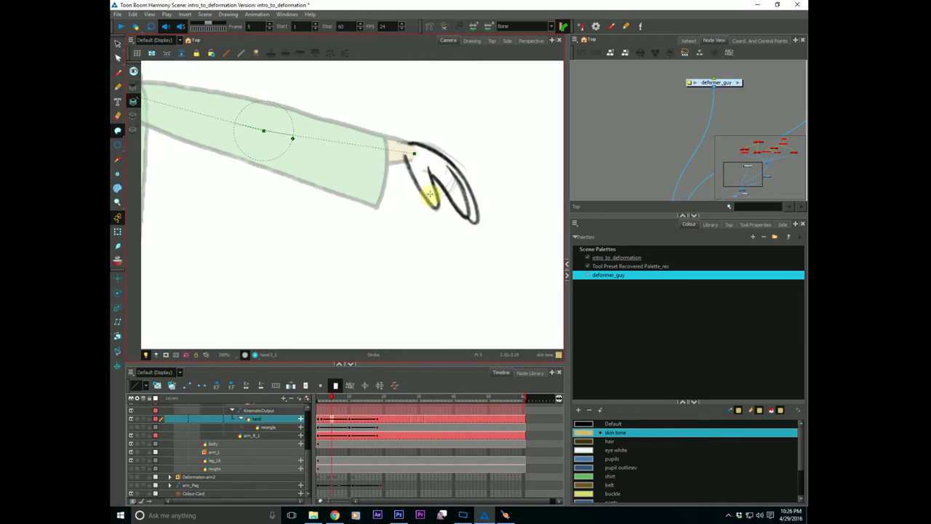
{"action": "left_click", "coordinate": [429, 181]}
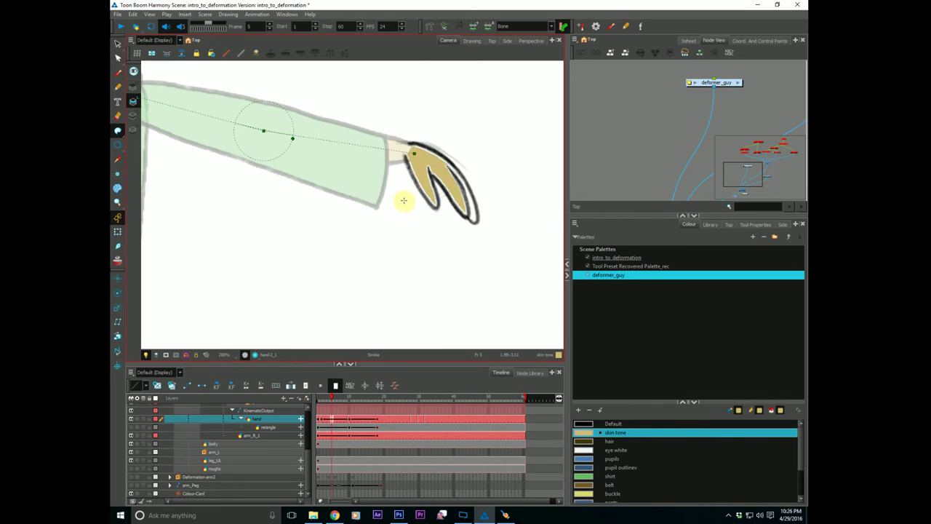
Undo the skin tone fill and remove the inked outline of the drooping hand, leaving only the rough.
{"action": "key", "text": "ctrl+z"}
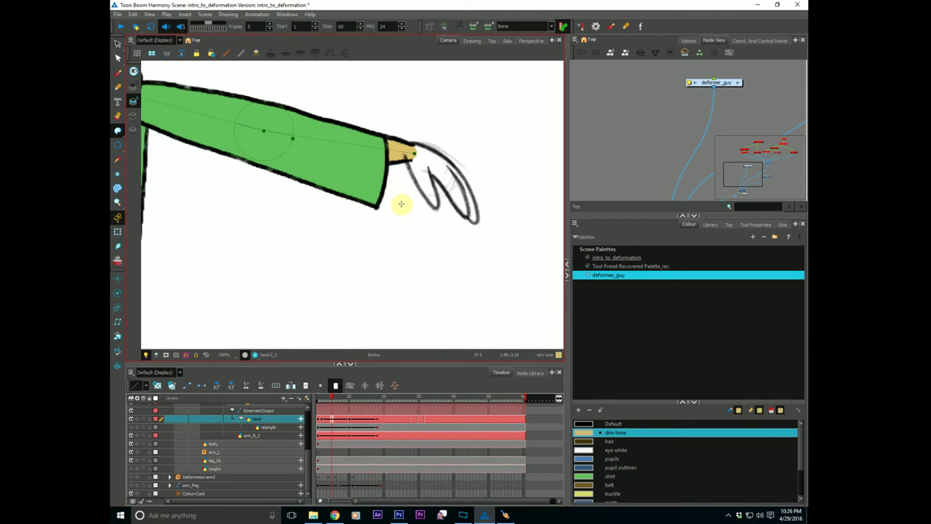
{"action": "key", "text": "alt+s"}
{"action": "left_click", "coordinate": [405, 206]}
{"action": "left_click", "coordinate": [405, 209]}
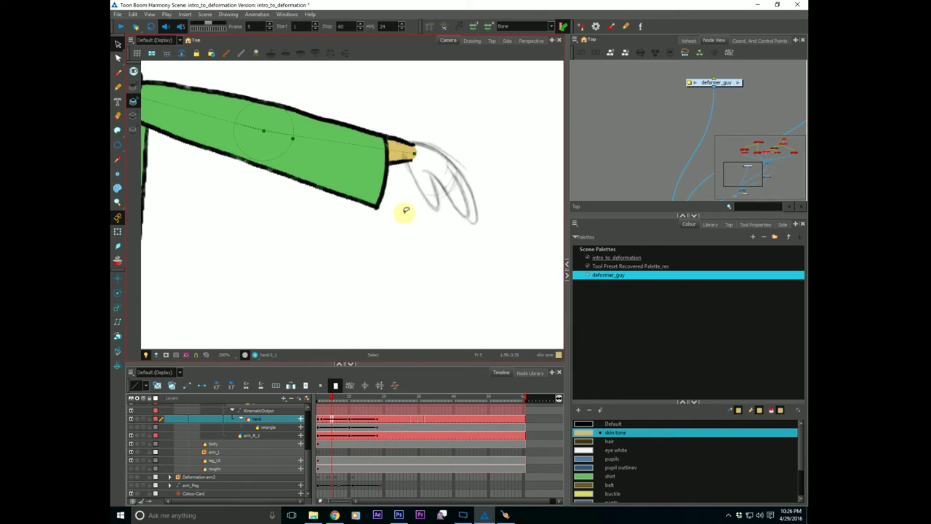
Test the Brush 3 preset with a stroke, undo the stroke, and choose the Brush 2 preset for the Brush tool.
{"action": "left_click", "coordinate": [753, 223]}
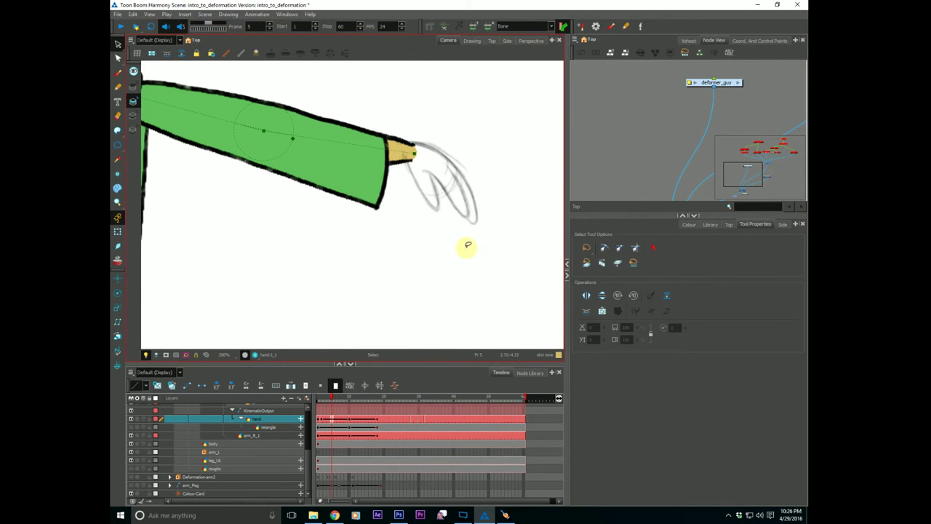
{"action": "key", "text": "alt+b"}
{"action": "left_click_drag", "start_coordinate": [793, 435], "coordinate": [791, 353]}
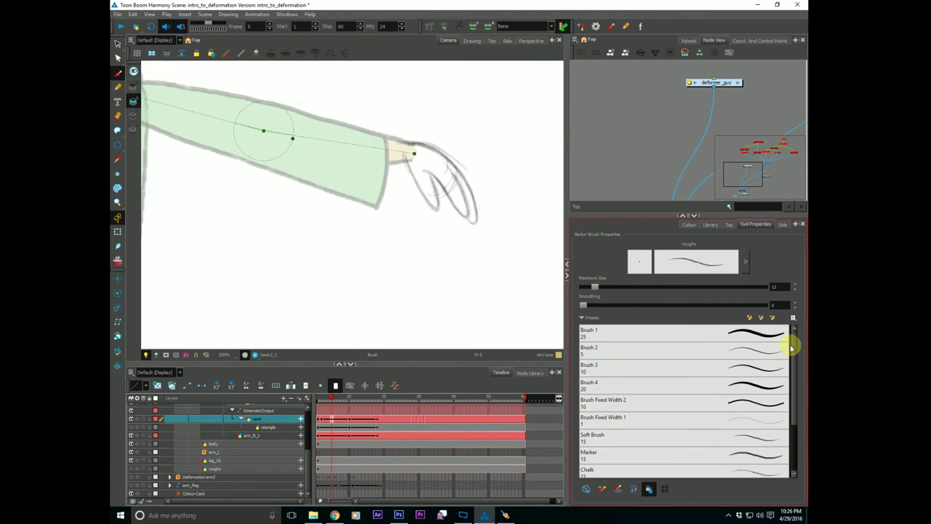
{"action": "left_click", "coordinate": [584, 332]}
{"action": "left_click", "coordinate": [587, 368]}
{"action": "left_click_drag", "start_coordinate": [452, 258], "coordinate": [376, 273]}
{"action": "key", "text": "alt+s"}
{"action": "key", "text": "ctrl+z"}
{"action": "key", "text": "alt+b"}
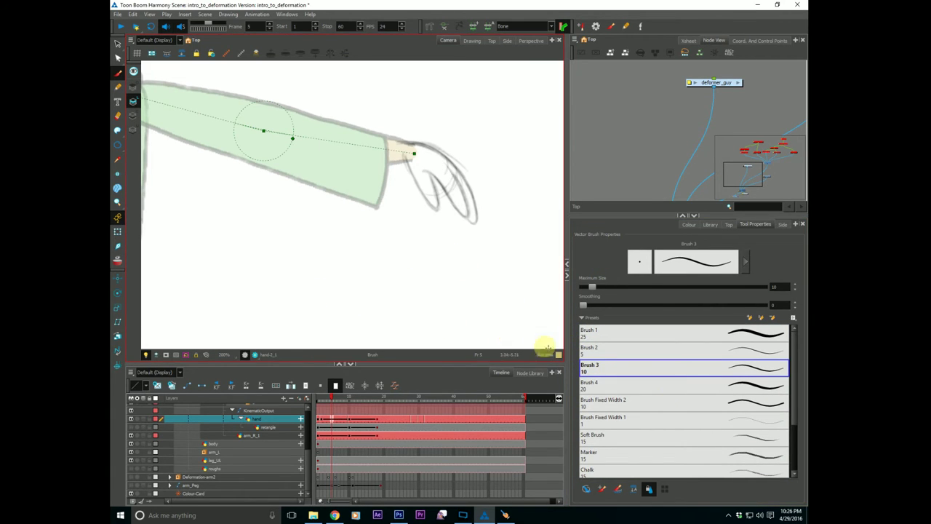
{"action": "left_click", "coordinate": [589, 365]}
{"action": "left_click", "coordinate": [587, 351]}
Ink the drooping hand's outline over the rough at frame 5 with the deformer_guy palette's Default colour, undoing the unsatisfactory strokes.
{"action": "left_click", "coordinate": [697, 224]}
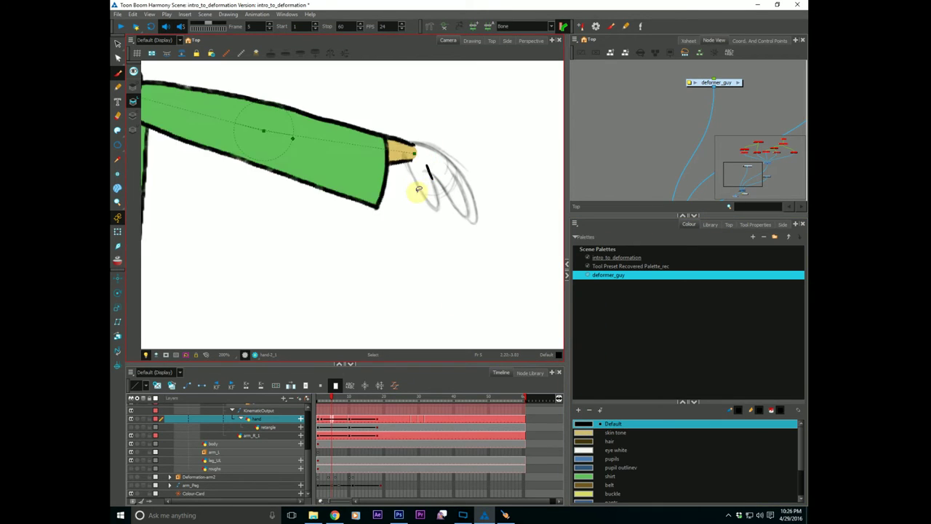
{"action": "key", "text": "ctrl+z"}
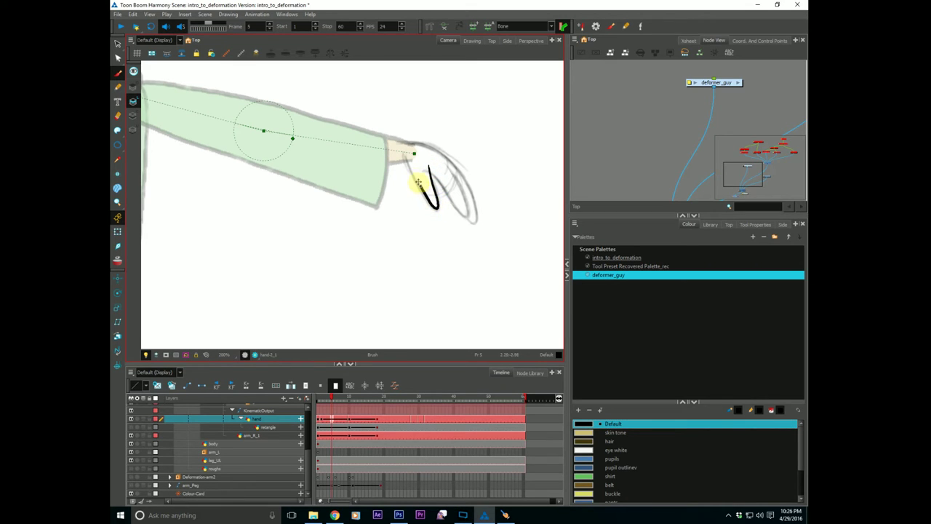
{"action": "key", "text": "ctrl+z"}
{"action": "left_click_drag", "start_coordinate": [435, 202], "coordinate": [429, 169]}
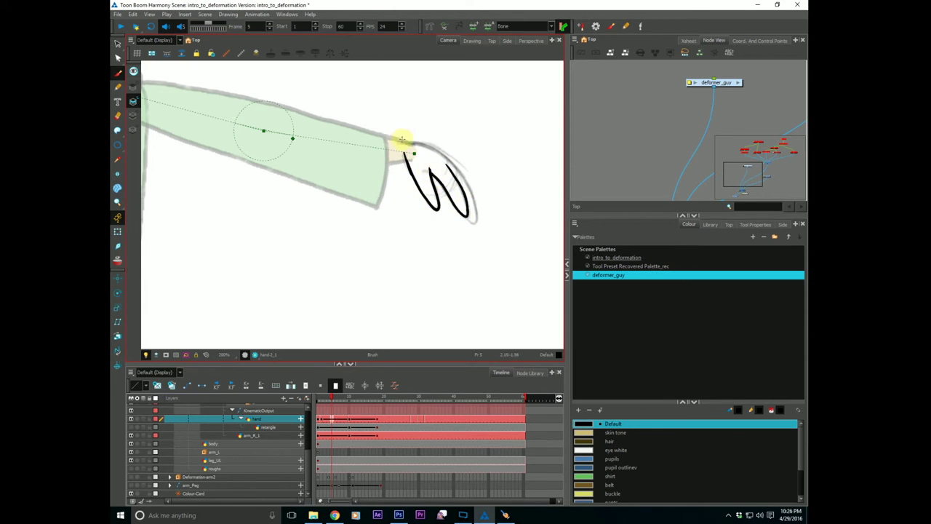
{"action": "left_click_drag", "start_coordinate": [457, 169], "coordinate": [474, 210]}
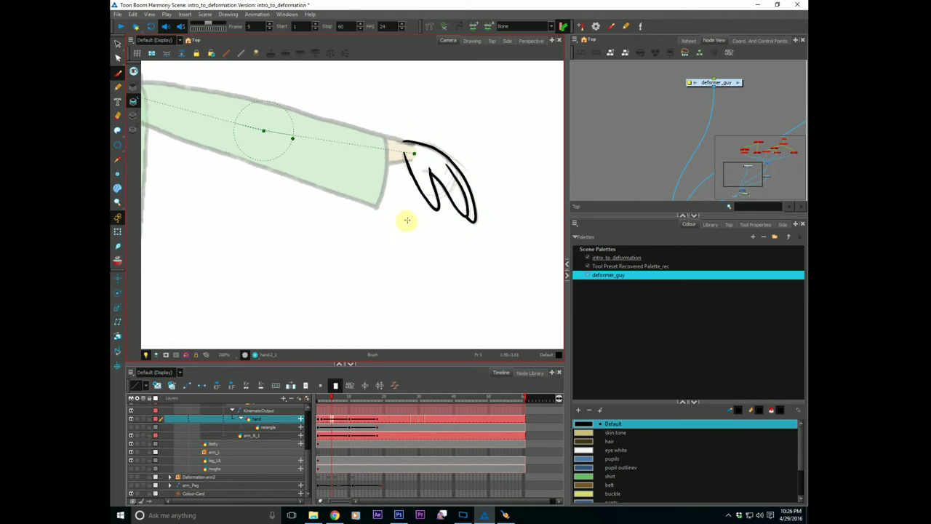
Close the drooping hand's wrist opening with the Stroke tool and fill the hand with the skin tone colour.
{"action": "key", "text": "alt+v"}
{"action": "left_click_drag", "start_coordinate": [405, 161], "coordinate": [411, 137]}
{"action": "left_click", "coordinate": [458, 272]}
{"action": "left_click", "coordinate": [583, 432]}
{"action": "key", "text": "alt+i"}
{"action": "left_click", "coordinate": [428, 175]}
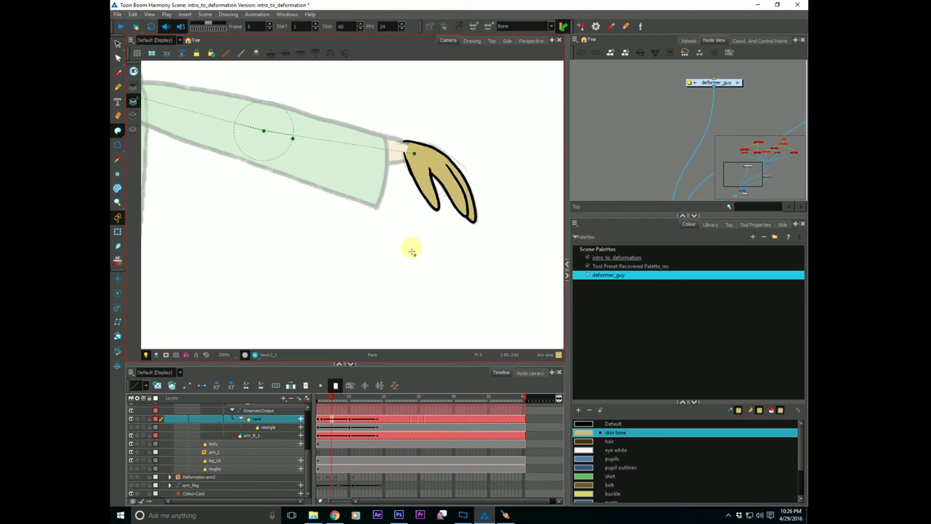
Ink the pointing hand over its rough at frame 10 using the Brush tool and the Default colour.
{"action": "left_click", "coordinate": [325, 397]}
{"action": "key", "text": "."}
{"action": "key", "text": "."}
{"action": "key", "text": "."}
{"action": "key", "text": "."}
{"action": "key", "text": "."}
{"action": "key", "text": "."}
{"action": "key", "text": "."}
{"action": "key", "text": "."}
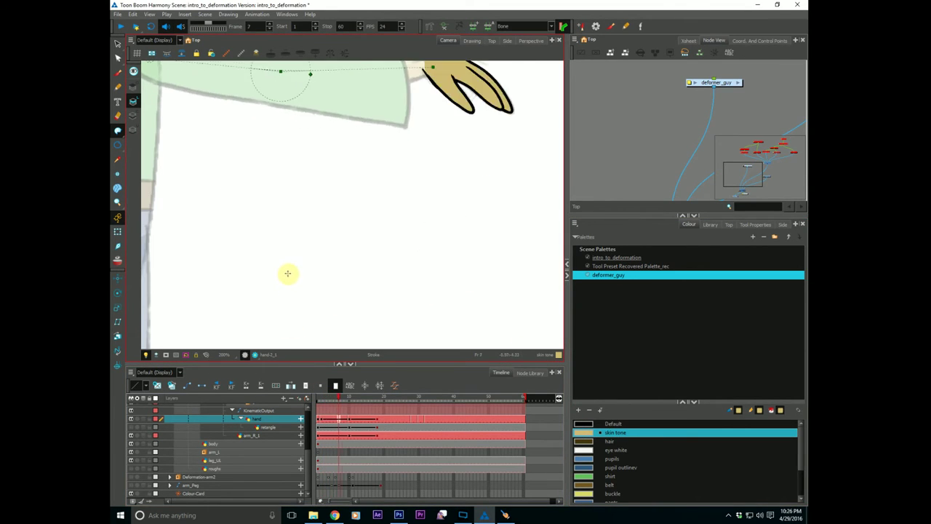
{"action": "left_click_drag", "start_coordinate": [308, 119], "coordinate": [279, 273]}
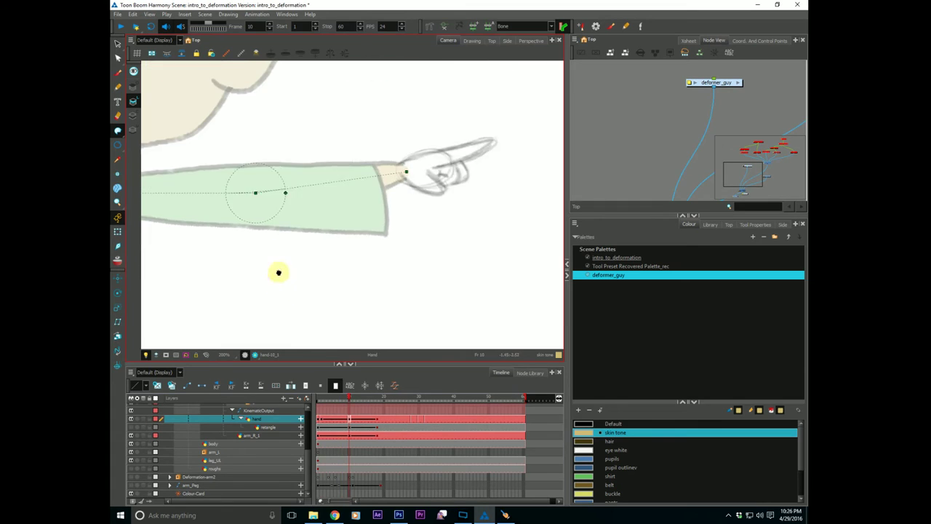
{"action": "left_click", "coordinate": [584, 424]}
{"action": "key", "text": "alt+b"}
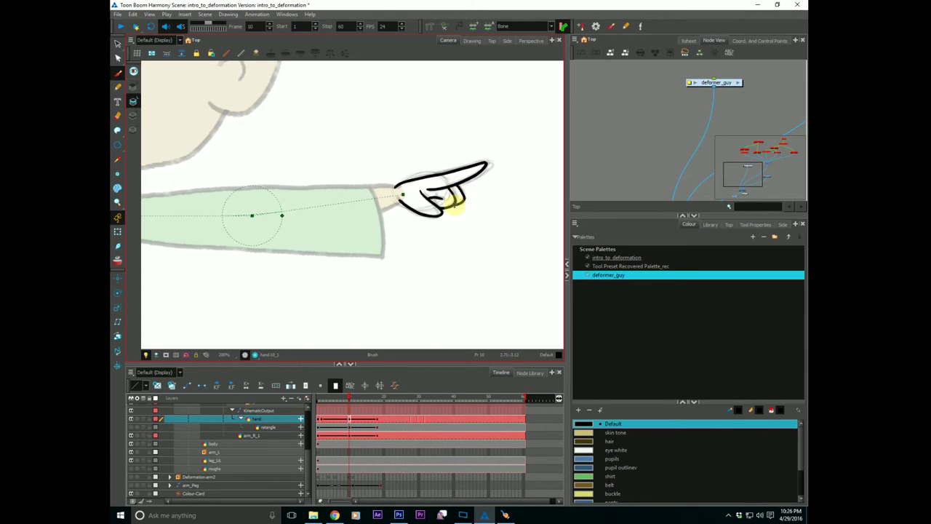
Close the pointing hand's wrist opening with the Stroke tool and fill the palm and fingers with the skin tone colour.
{"action": "key", "text": "alt+i"}
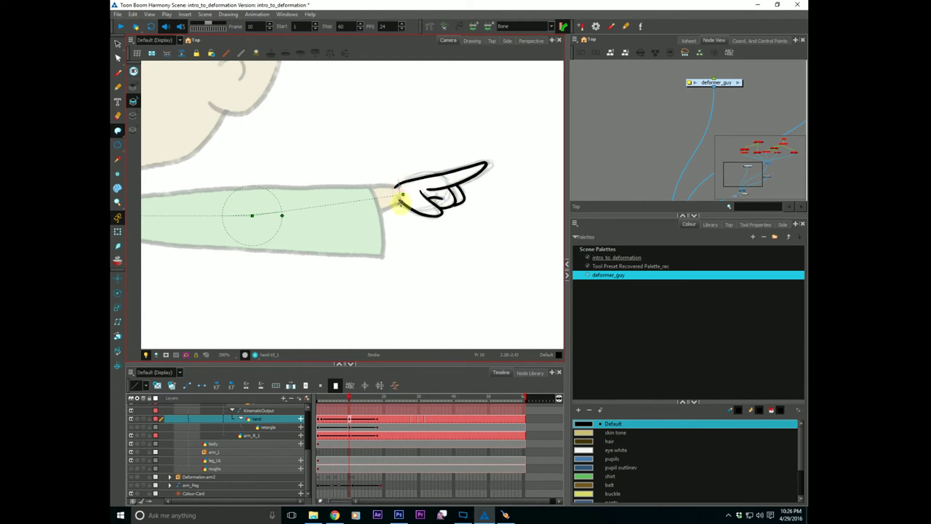
{"action": "left_click", "coordinate": [401, 202]}
{"action": "left_click", "coordinate": [453, 270]}
{"action": "left_click", "coordinate": [420, 204]}
{"action": "key", "text": "ctrl+z"}
{"action": "left_click", "coordinate": [580, 435]}
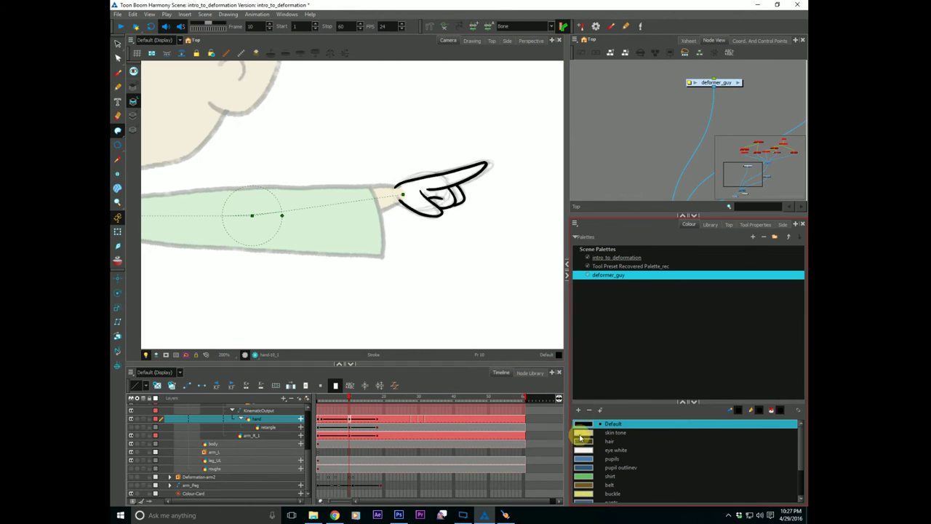
{"action": "left_click", "coordinate": [431, 202]}
{"action": "left_click", "coordinate": [459, 270]}
{"action": "left_click", "coordinate": [431, 194]}
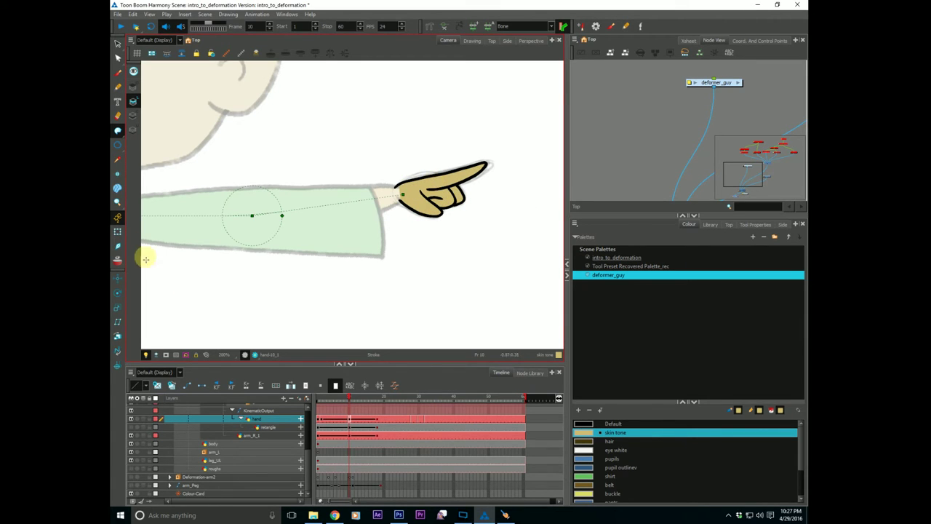
Return to frame 1 with the whole character in view and turn off the light table.
{"action": "key", "text": "alt+z"}
{"action": "left_click_drag", "start_coordinate": [220, 288], "coordinate": [185, 273]}
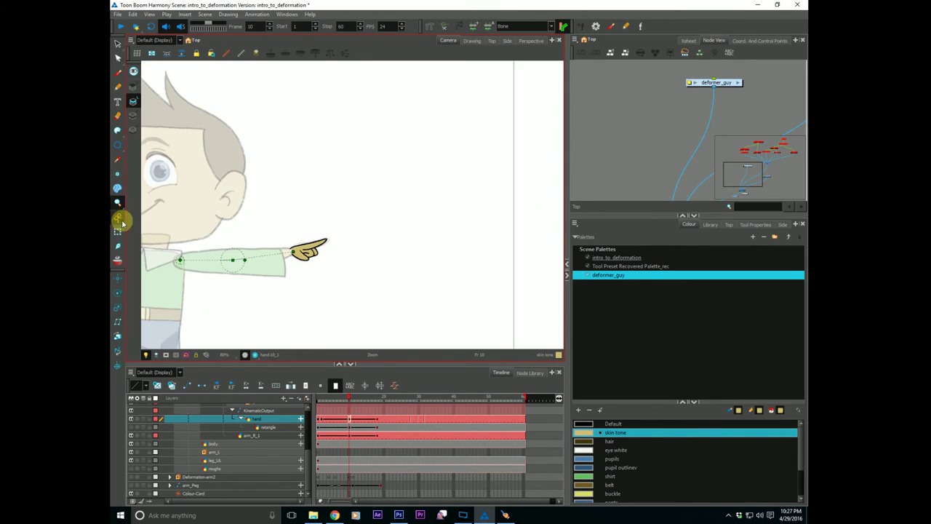
{"action": "left_click_drag", "start_coordinate": [245, 303], "coordinate": [281, 292]}
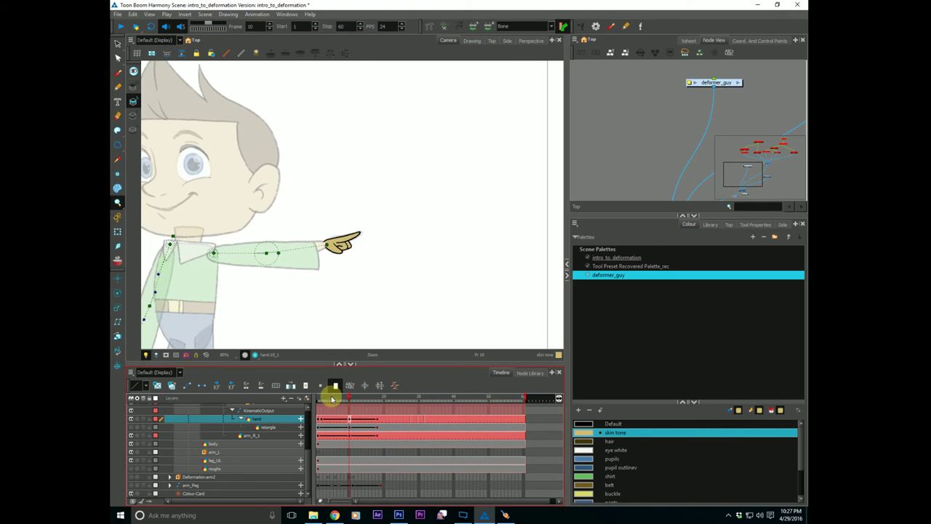
{"action": "left_click", "coordinate": [319, 398]}
{"action": "left_click_drag", "start_coordinate": [178, 293], "coordinate": [235, 210]}
{"action": "left_click", "coordinate": [146, 355]}
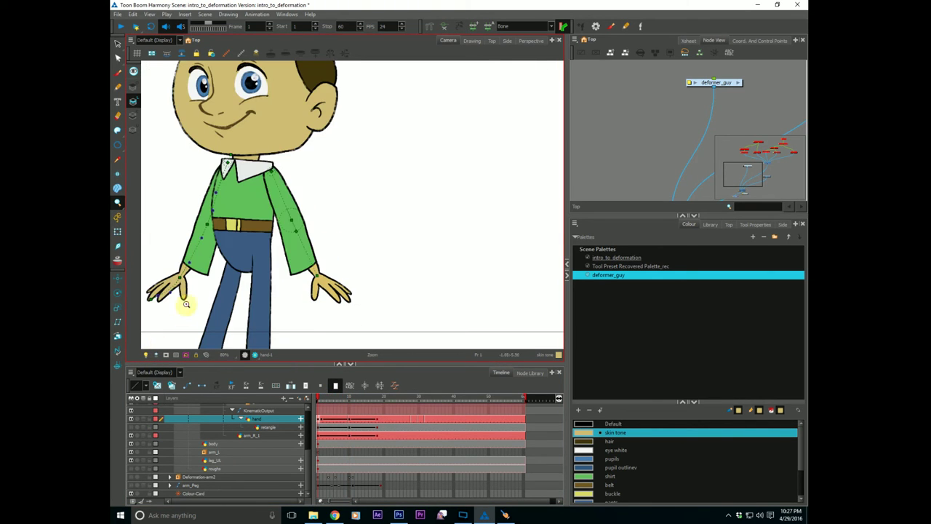
Play back the arm animation and examine the inked drooping hand at frames 4 and 6.
{"action": "key", "text": "Return"}
{"action": "left_click", "coordinate": [319, 398]}
{"action": "key", "text": "shift+Return"}
{"action": "key", "text": "shift+Return"}
{"action": "left_click", "coordinate": [323, 399]}
{"action": "left_click_drag", "start_coordinate": [263, 280], "coordinate": [319, 272]}
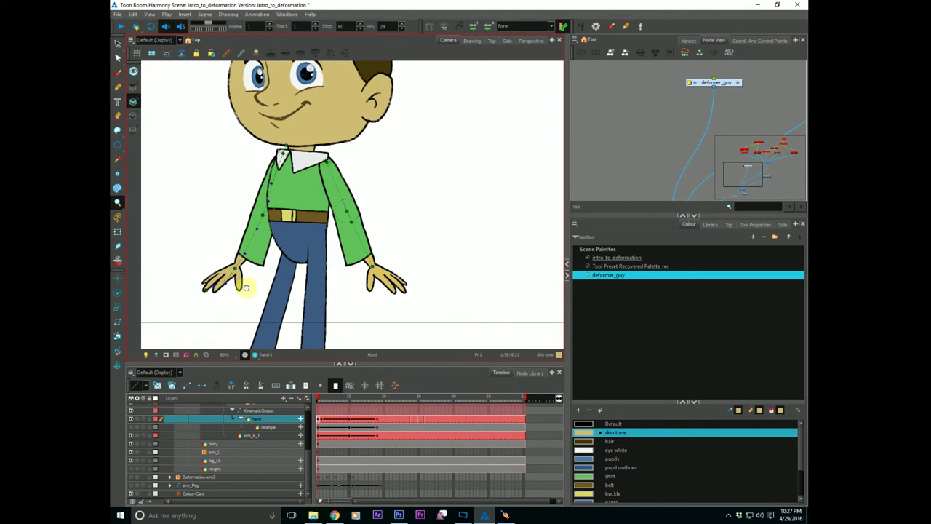
{"action": "key", "text": "Return"}
{"action": "mouse_move", "coordinate": [336, 400]}
{"action": "left_mouse_down"}
{"action": "mouse_move", "coordinate": [322, 398]}
{"action": "mouse_move", "coordinate": [336, 398]}
{"action": "left_mouse_up"}
{"action": "left_click", "coordinate": [432, 202]}
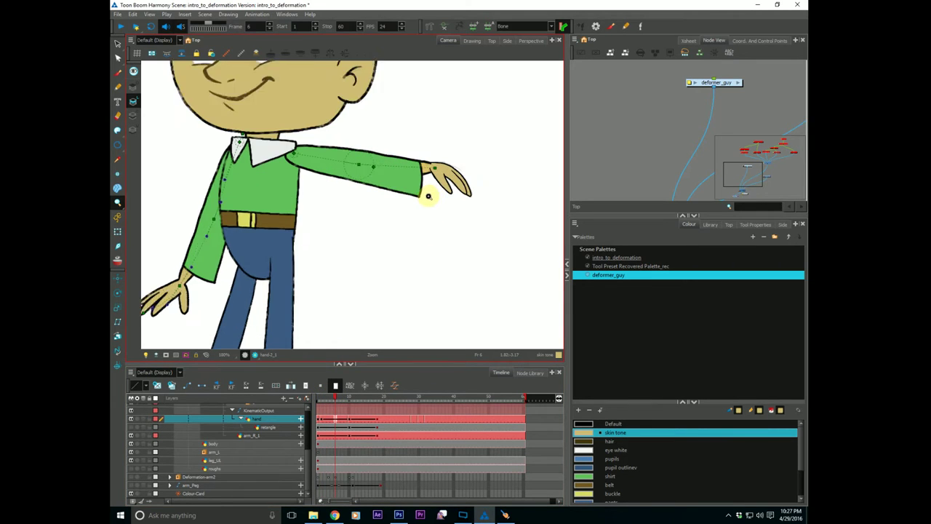
{"action": "left_click", "coordinate": [430, 194]}
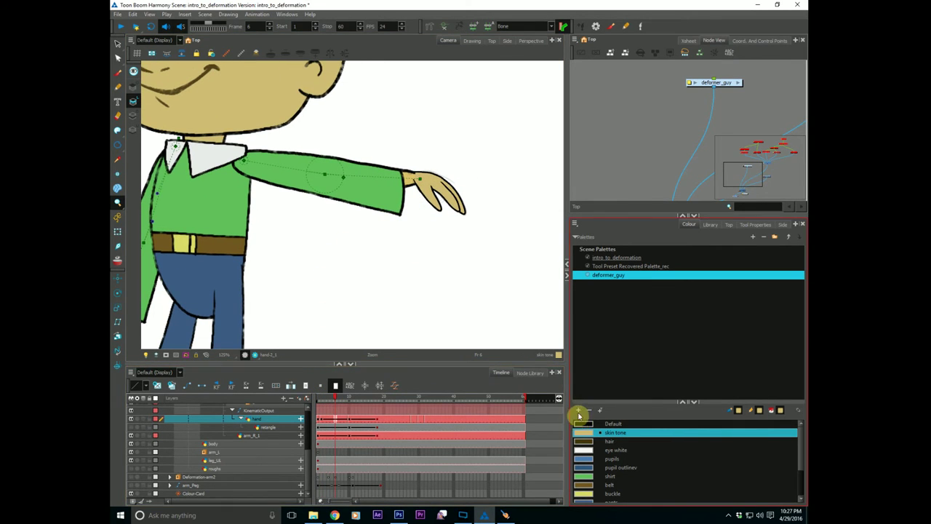
{"action": "left_click_drag", "start_coordinate": [324, 397], "coordinate": [327, 398]}
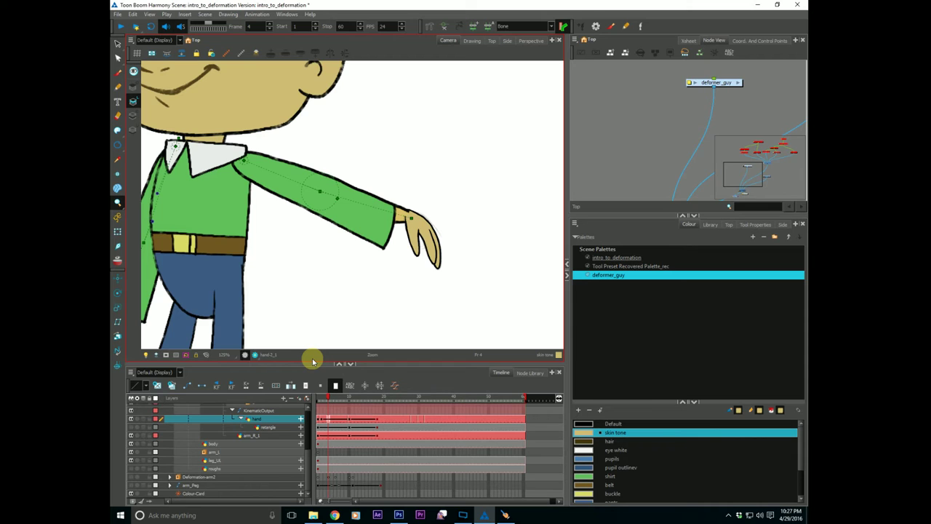
Open the hand layer's properties and show its drawing settings for the art layers.
{"action": "left_click", "coordinate": [262, 421]}
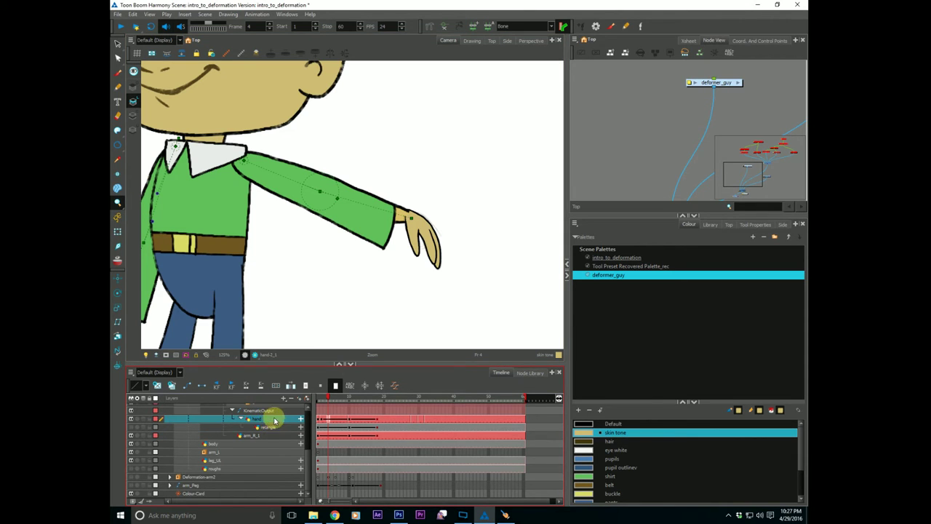
{"action": "right_click", "coordinate": [274, 421]}
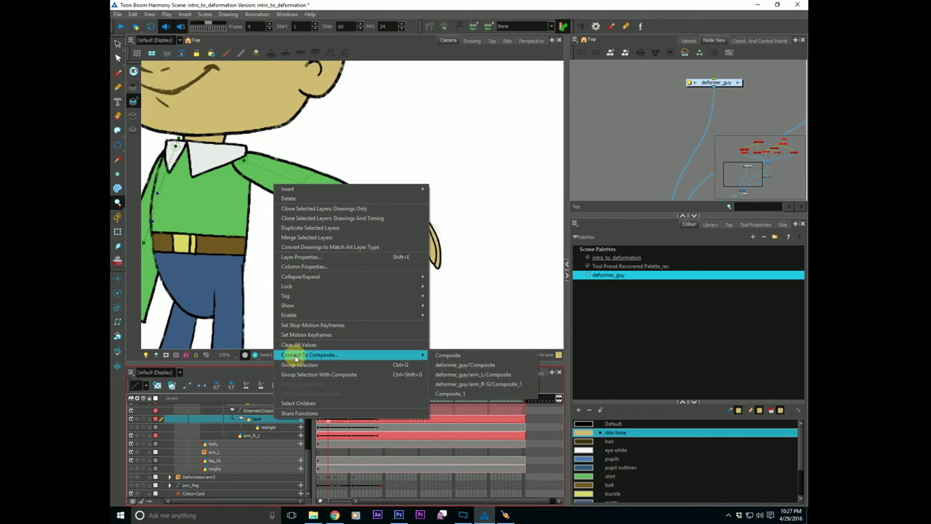
{"action": "left_click", "coordinate": [289, 258]}
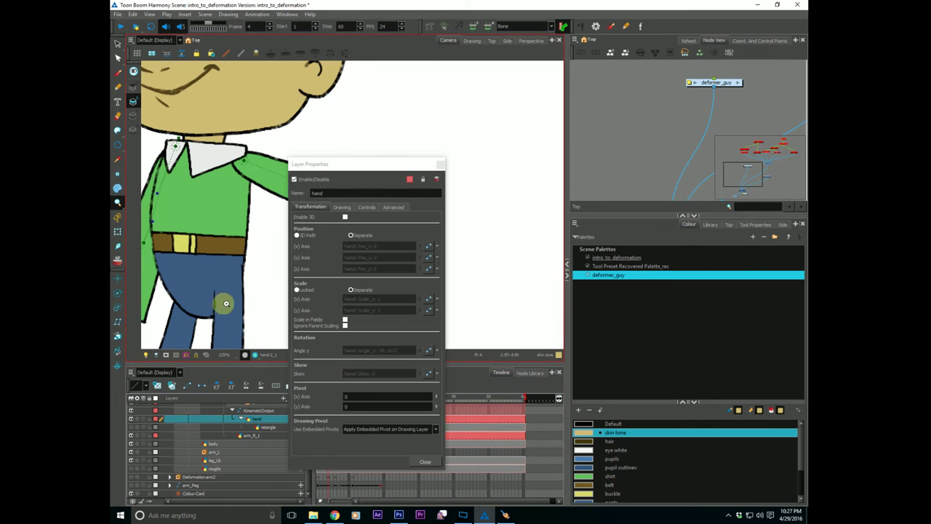
{"action": "left_click", "coordinate": [440, 167]}
{"action": "left_click", "coordinate": [274, 422]}
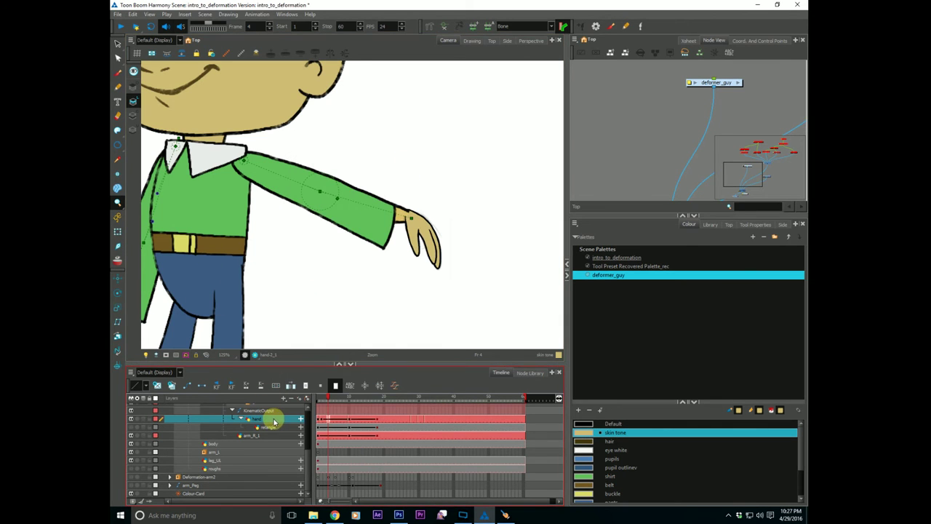
{"action": "double_click", "coordinate": [275, 422]}
{"action": "left_click_drag", "start_coordinate": [332, 162], "coordinate": [630, 81]}
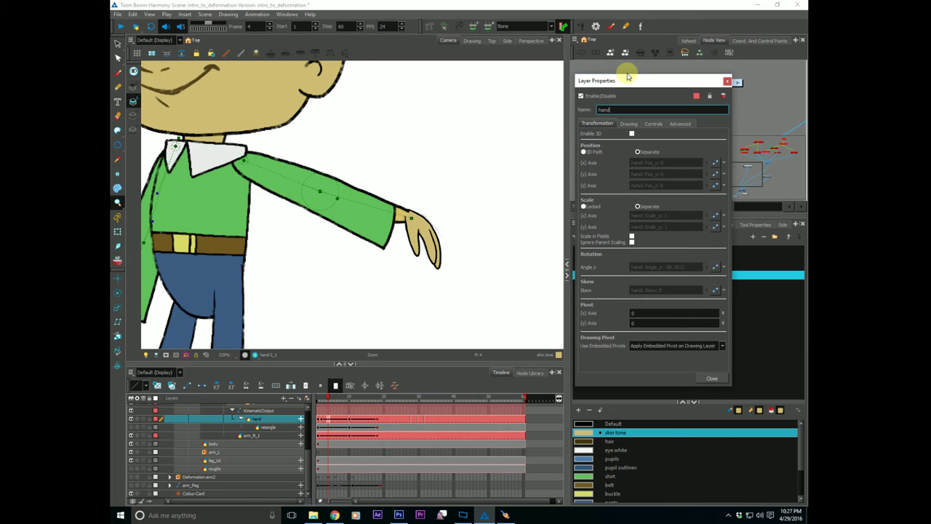
{"action": "left_click", "coordinate": [628, 124]}
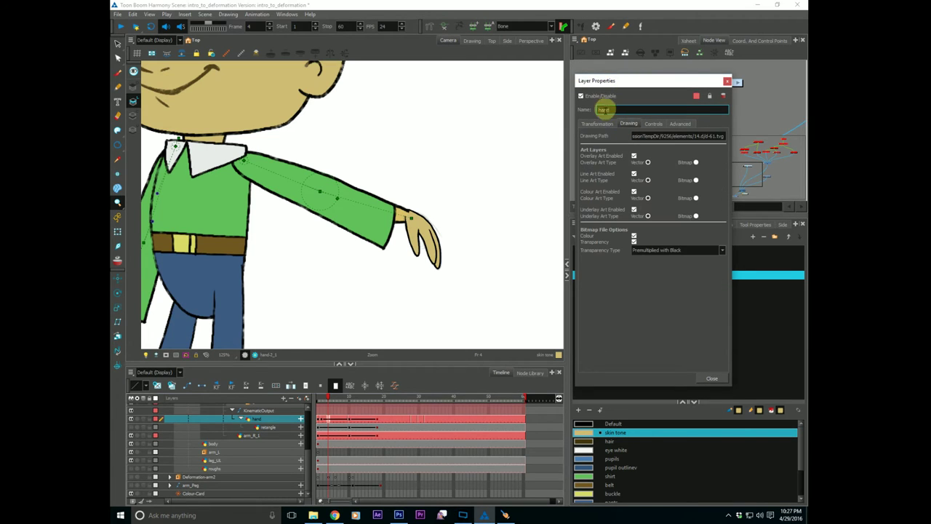
Disable and re-enable the hand layer's Overlay Art, Line Art and Underlay Art in turn.
{"action": "left_click", "coordinate": [634, 155]}
{"action": "left_click", "coordinate": [634, 156]}
{"action": "left_click", "coordinate": [634, 174]}
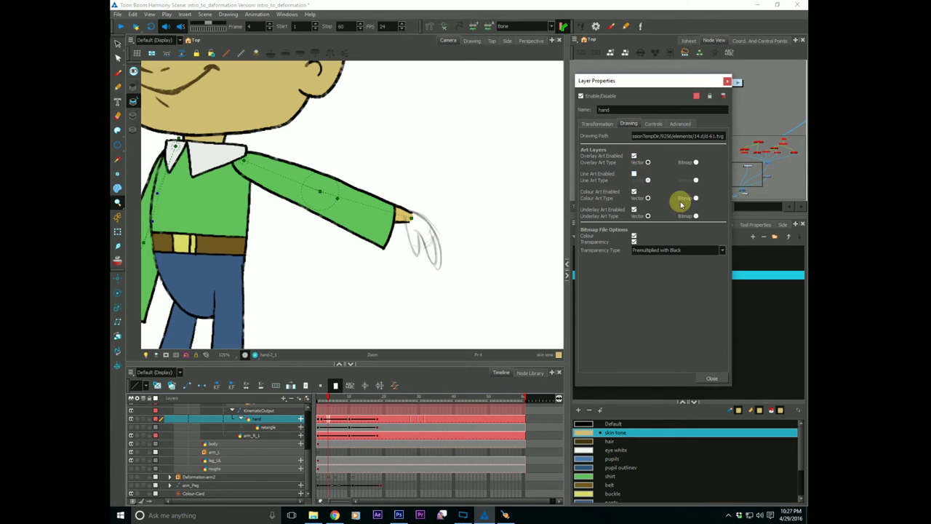
{"action": "left_click", "coordinate": [634, 173]}
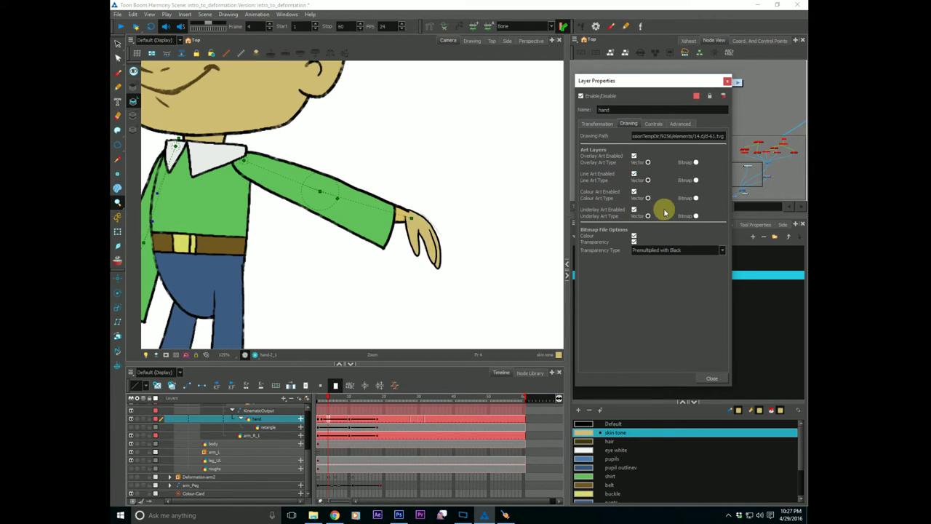
{"action": "left_click", "coordinate": [634, 173]}
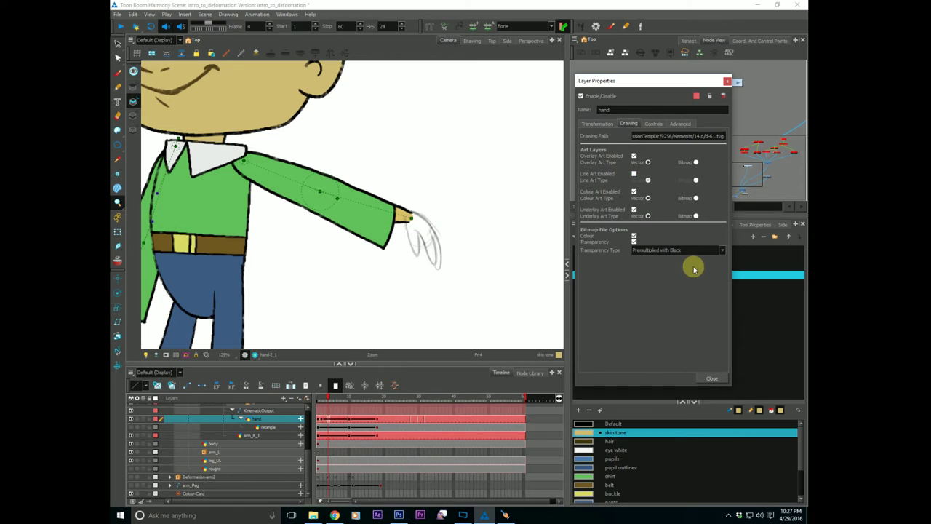
{"action": "left_click", "coordinate": [633, 173]}
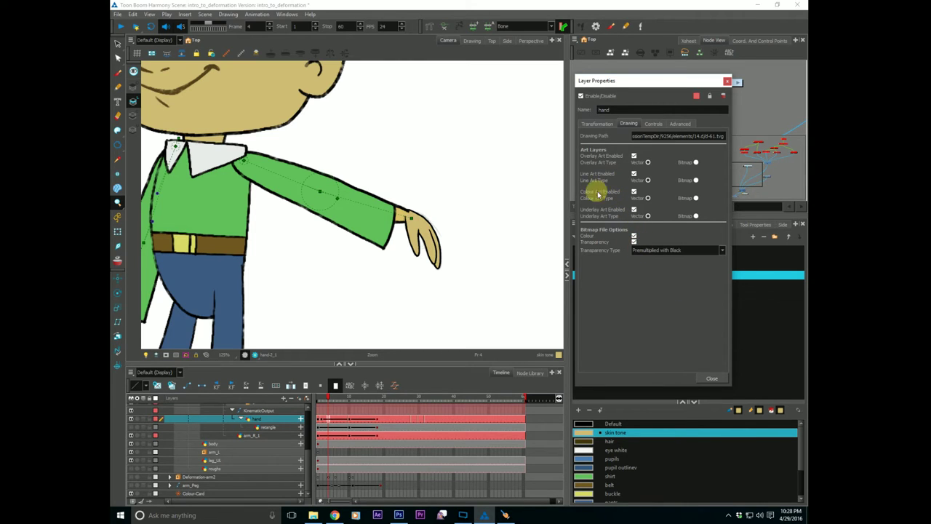
{"action": "left_click", "coordinate": [634, 210]}
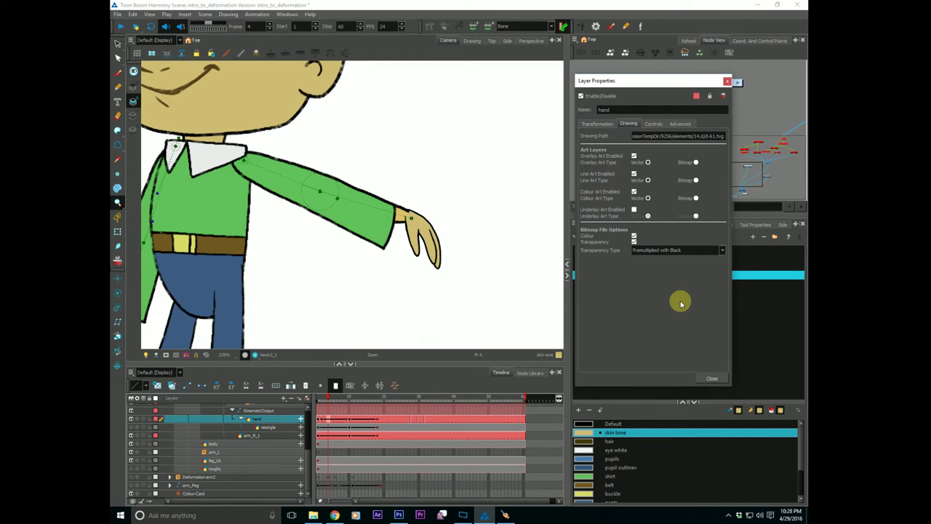
{"action": "left_click", "coordinate": [634, 209]}
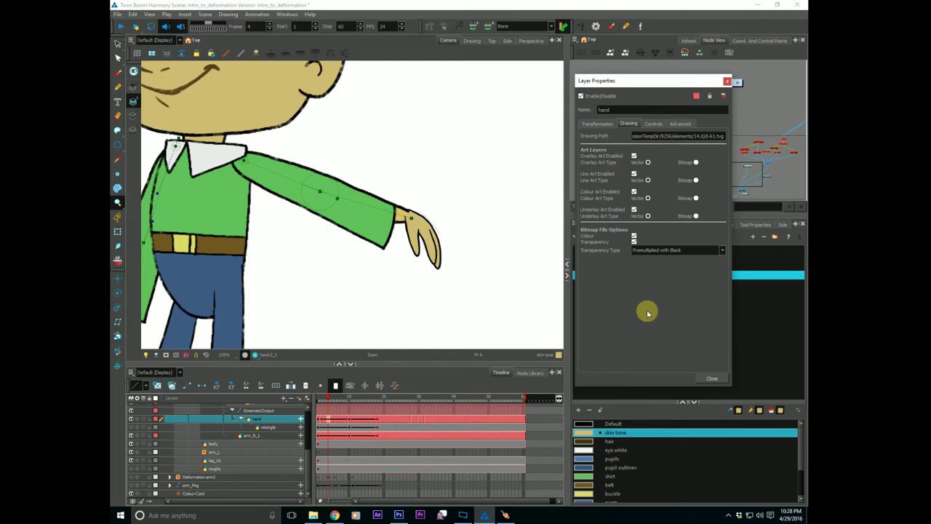
Toggle the hand layer's Underlay Art off and back on, close the layer properties and clear the layer selection.
{"action": "left_click", "coordinate": [634, 209]}
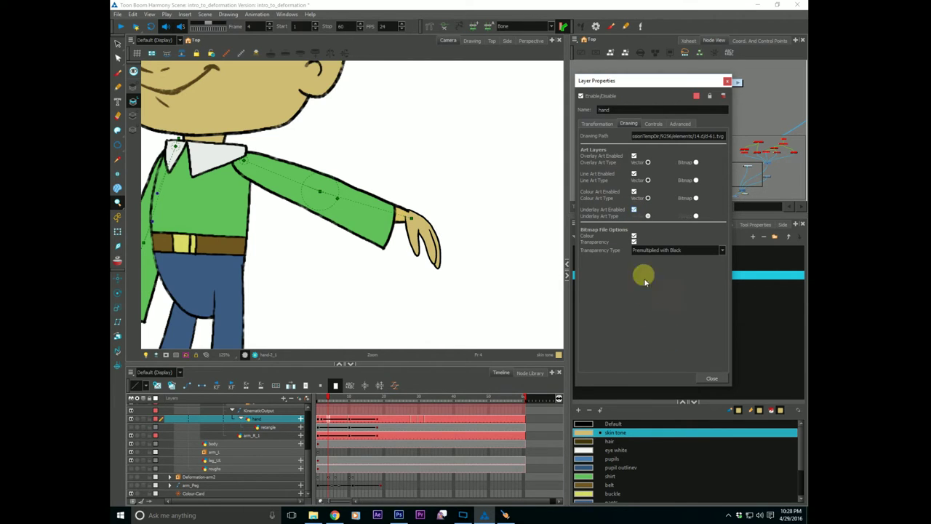
{"action": "left_click", "coordinate": [633, 209]}
{"action": "left_click", "coordinate": [634, 210]}
{"action": "left_click", "coordinate": [709, 379]}
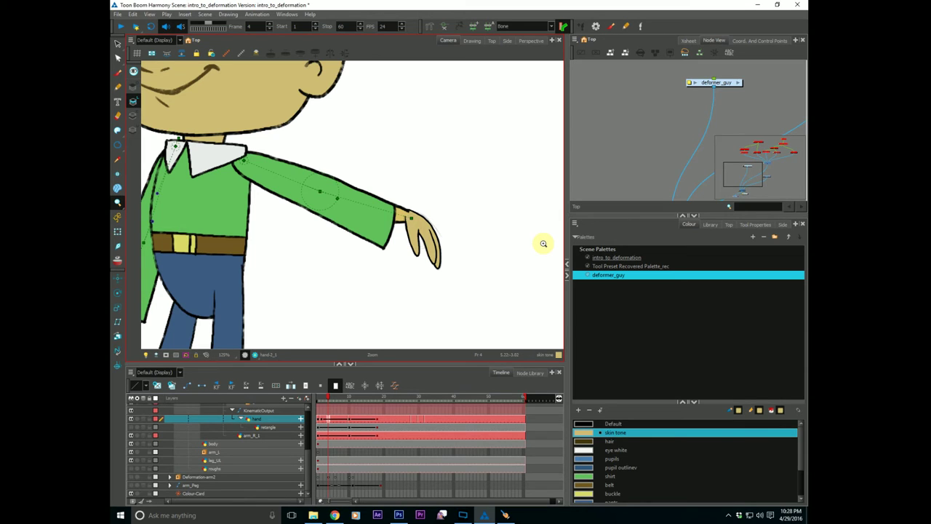
{"action": "left_click", "coordinate": [640, 128]}
{"action": "left_click", "coordinate": [324, 401]}
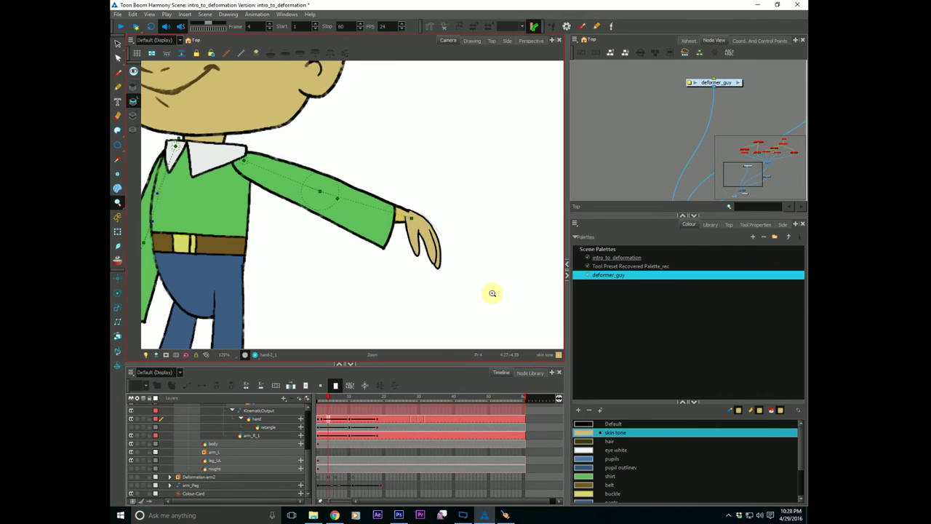
Examine the Colour-Art, Layer-Selector, Line-Art, Overlay-Layer and Underlay-Layer nodes in the node library's Isolate filters.
{"action": "left_click", "coordinate": [530, 373]}
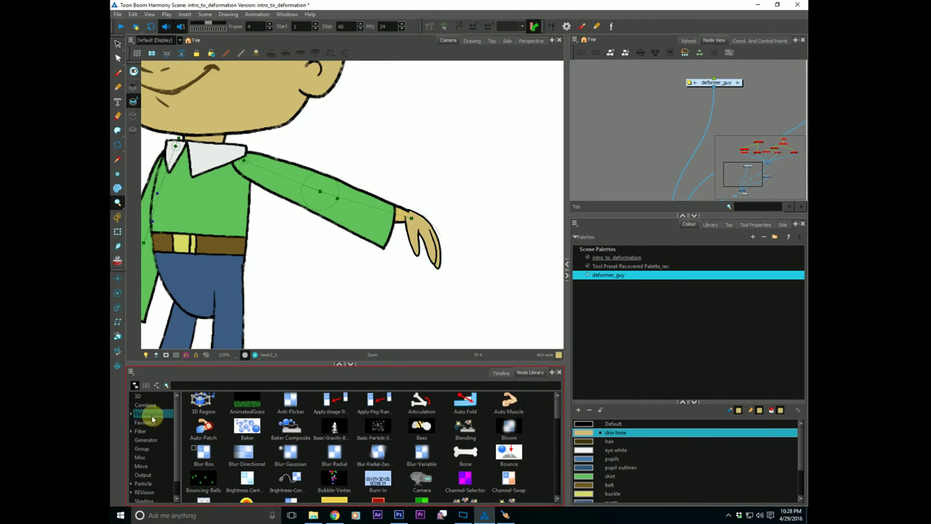
{"action": "left_click", "coordinate": [139, 431]}
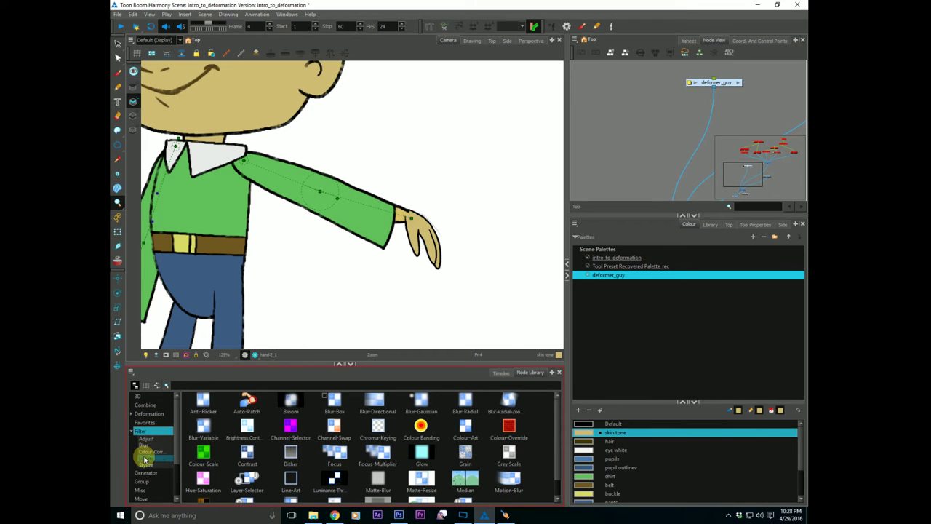
{"action": "left_click", "coordinate": [145, 458]}
{"action": "left_click", "coordinate": [336, 400]}
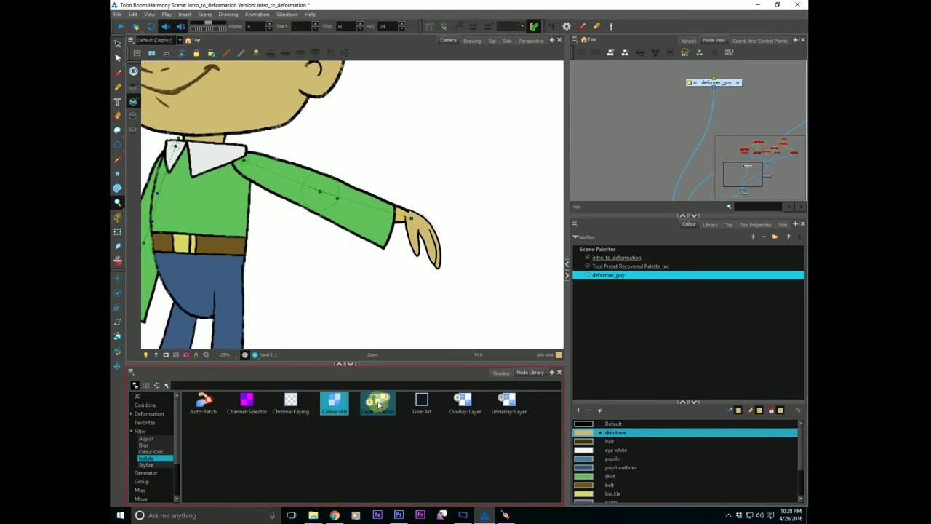
{"action": "left_click", "coordinate": [378, 401]}
{"action": "left_click", "coordinate": [419, 405]}
{"action": "left_click", "coordinate": [464, 402]}
{"action": "left_click", "coordinate": [508, 404]}
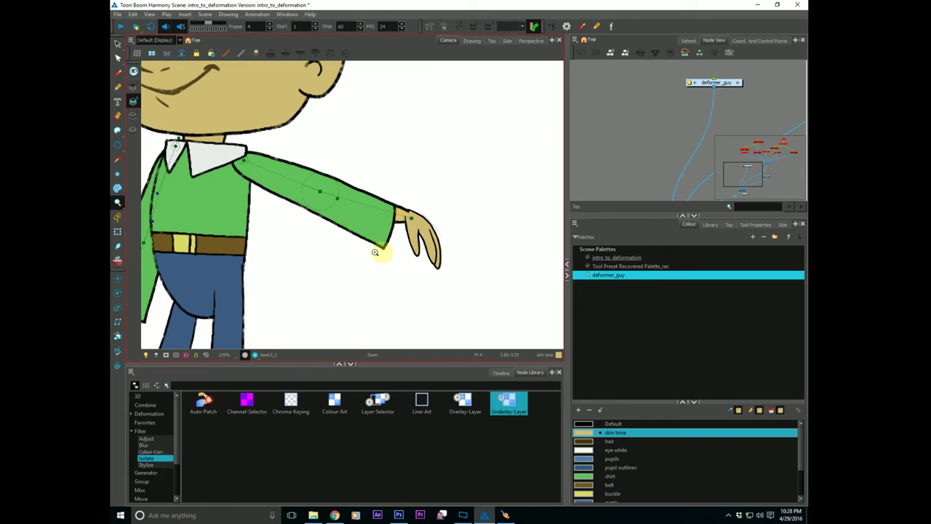
Insert a Line-Art node into the connection between the character's hand drawing and Composite_1.
{"action": "left_click", "coordinate": [118, 232]}
{"action": "left_click", "coordinate": [415, 230]}
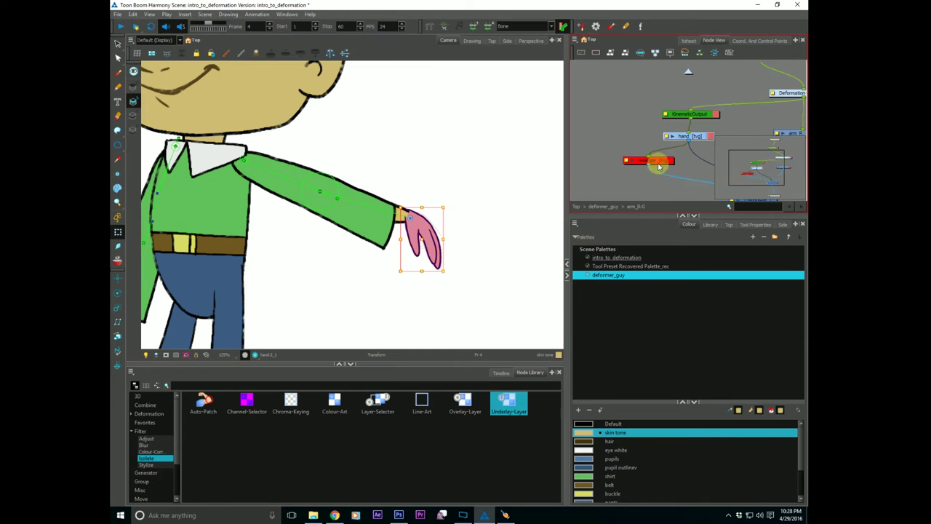
{"action": "left_click_drag", "start_coordinate": [629, 142], "coordinate": [620, 131]}
{"action": "left_click_drag", "start_coordinate": [658, 166], "coordinate": [617, 167]}
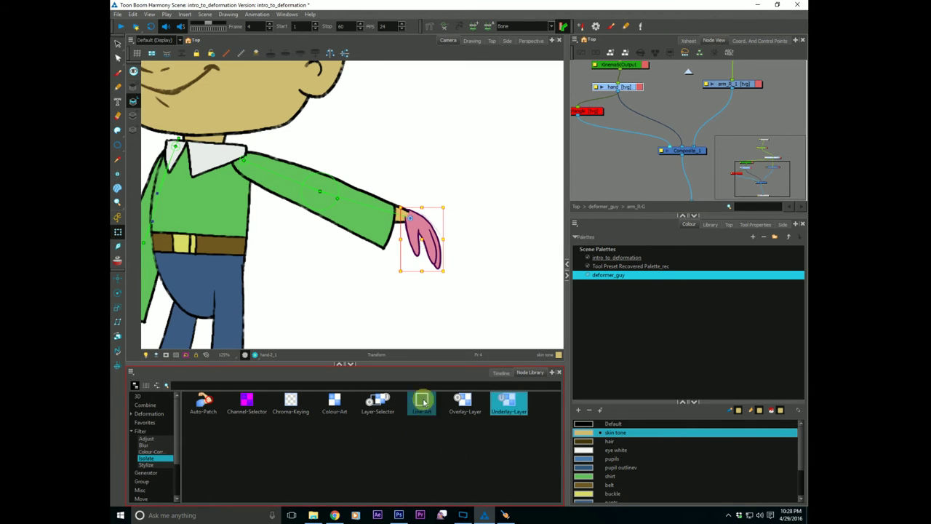
{"action": "left_click_drag", "start_coordinate": [430, 410], "coordinate": [657, 115]}
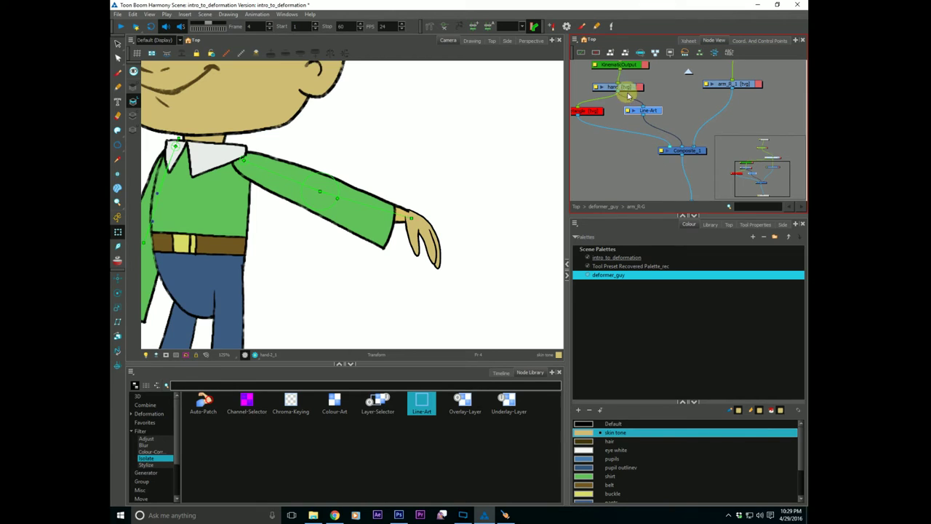
{"action": "left_click_drag", "start_coordinate": [630, 90], "coordinate": [639, 88]}
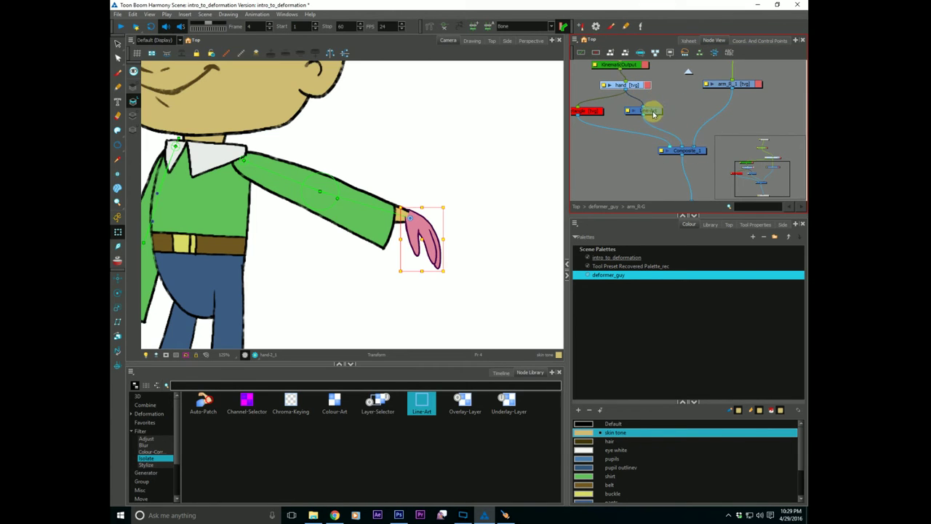
{"action": "left_click", "coordinate": [672, 133]}
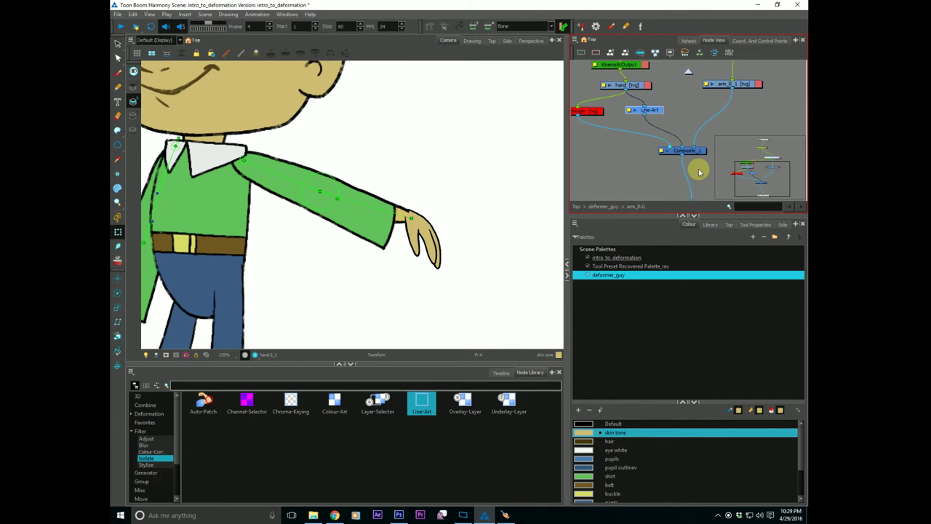
Replace the Line-Art node below the hand drawing with a Layer-Selector node and open its properties.
{"action": "left_click_drag", "start_coordinate": [655, 109], "coordinate": [675, 112]}
{"action": "key", "text": "Delete"}
{"action": "left_click_drag", "start_coordinate": [377, 403], "coordinate": [641, 115]}
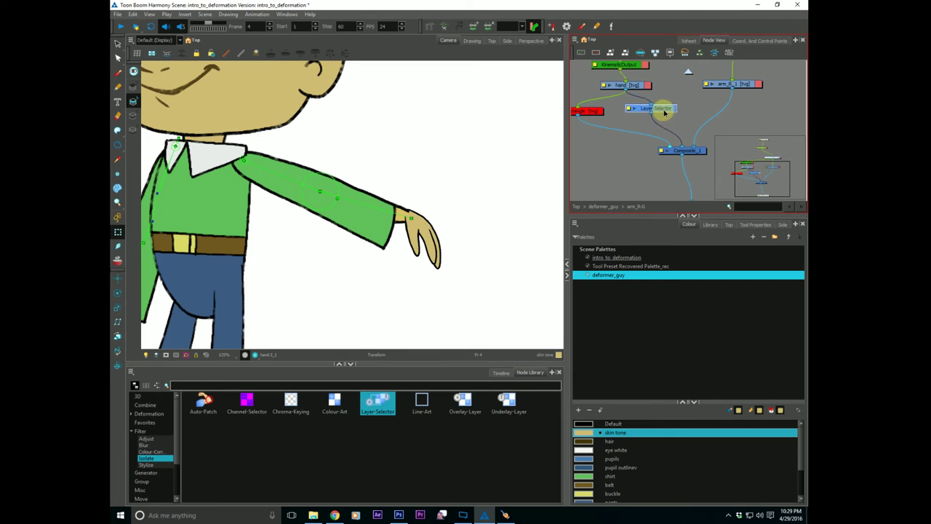
{"action": "double_click", "coordinate": [633, 110]}
{"action": "left_click_drag", "start_coordinate": [619, 81], "coordinate": [569, 149]}
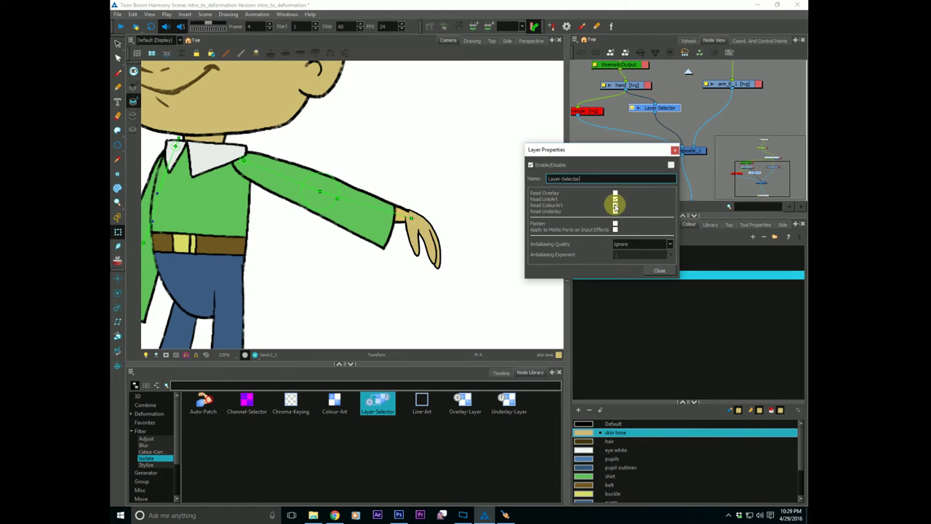
Set the Layer-Selector to read only the underlay: Read LineArt and Read ColourArt off, Read Underlay on.
{"action": "left_click", "coordinate": [616, 198]}
{"action": "left_click", "coordinate": [616, 205]}
{"action": "left_click", "coordinate": [615, 211]}
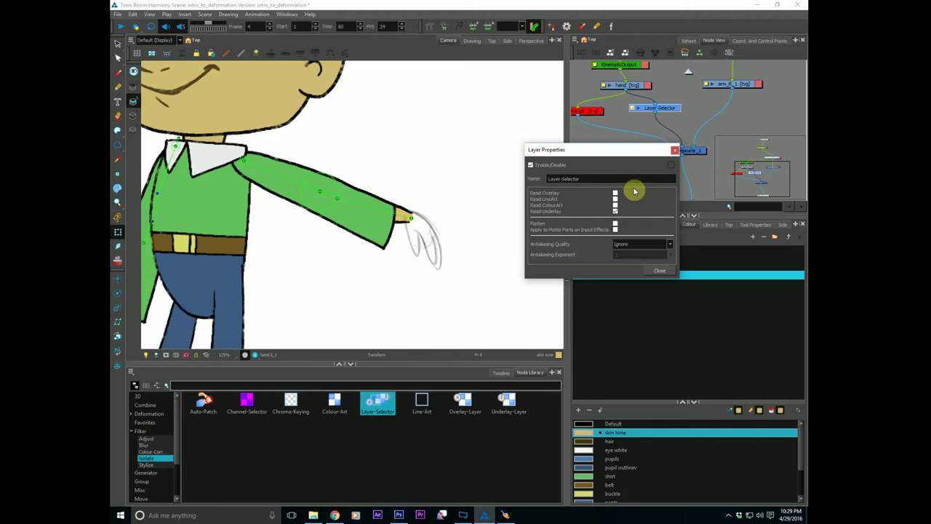
{"action": "left_click_drag", "start_coordinate": [541, 154], "coordinate": [552, 158]}
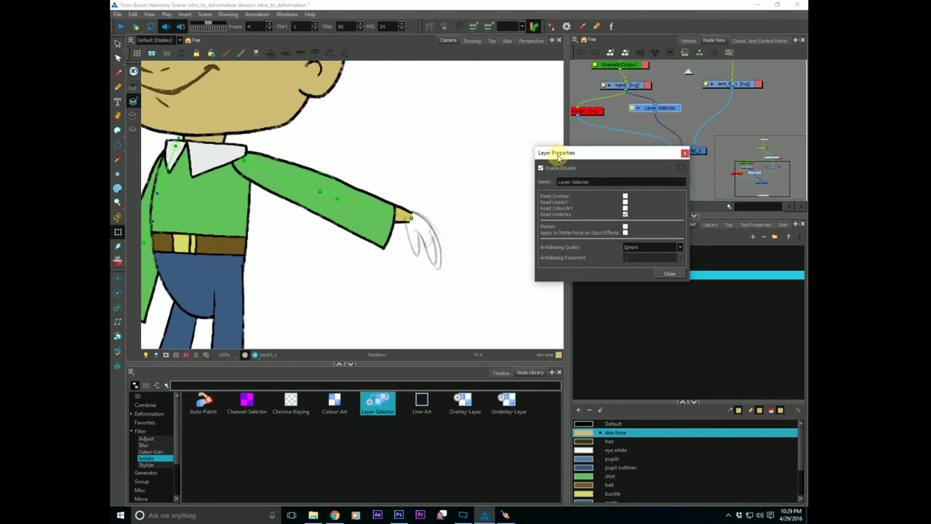
{"action": "left_click", "coordinate": [666, 275]}
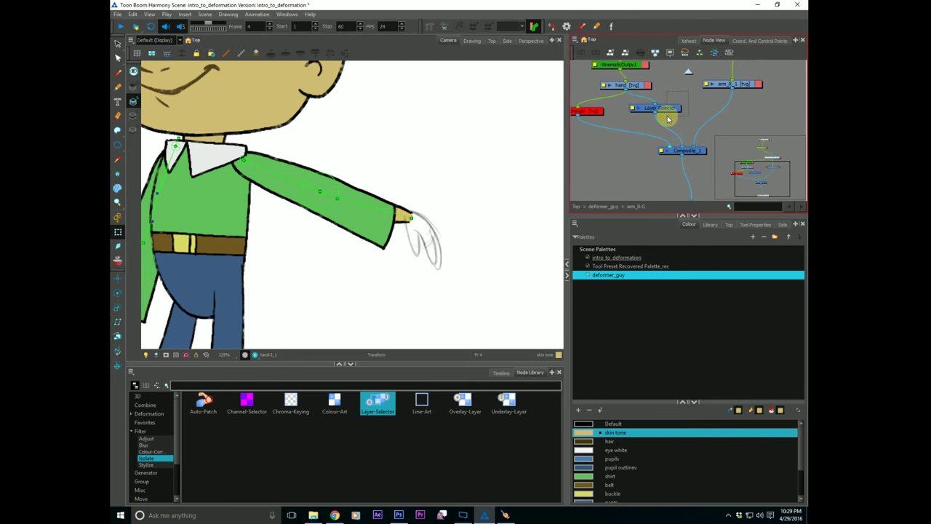
Delete the Layer-Selector node below the hand drawing and bring the whole character into view.
{"action": "key", "text": "Delete"}
{"action": "left_click_drag", "start_coordinate": [627, 163], "coordinate": [635, 151]}
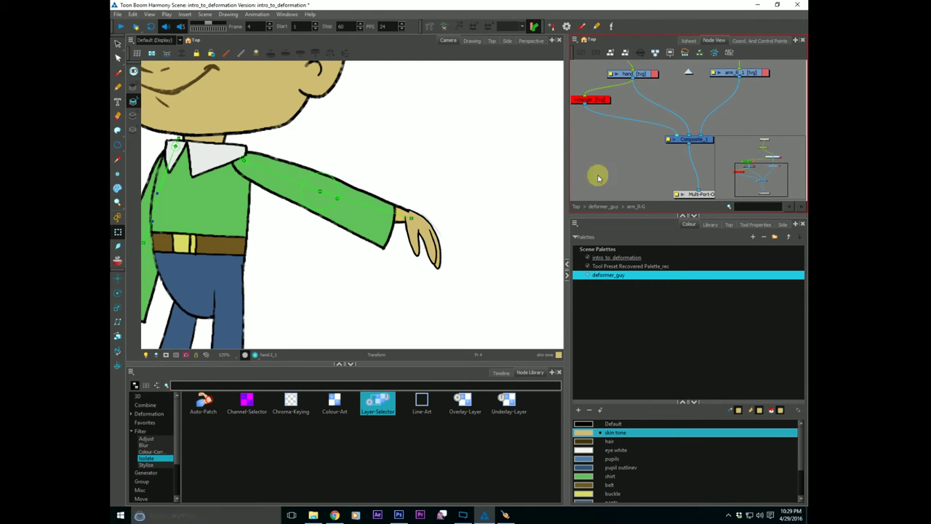
{"action": "key", "text": "alt+z"}
{"action": "left_click", "coordinate": [311, 264], "text": "alt"}
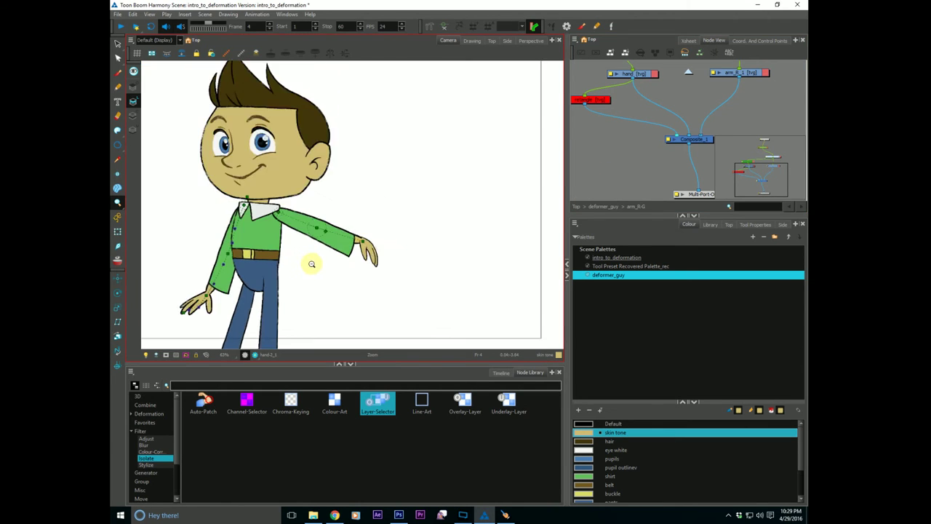
{"action": "scroll", "coordinate": [311, 264], "scroll_direction": "down", "scroll_amount": 2}
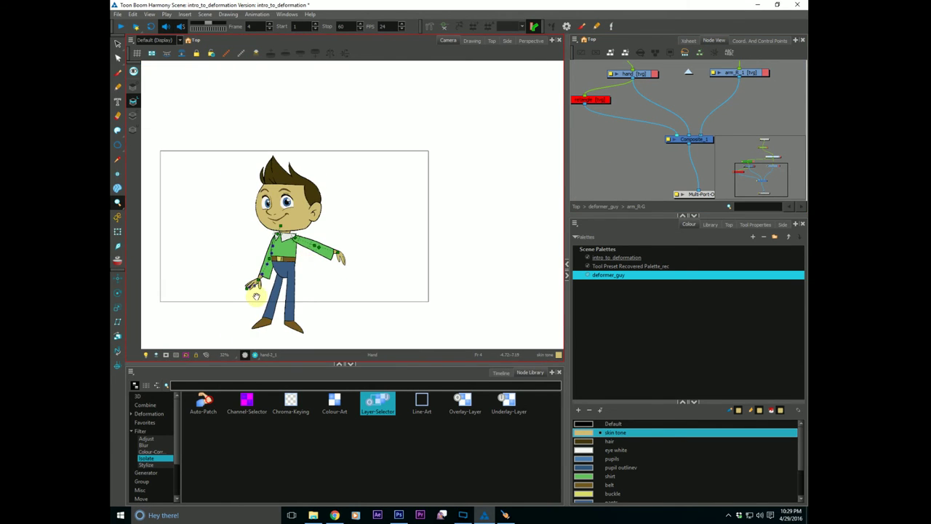
{"action": "left_click", "coordinate": [366, 406]}
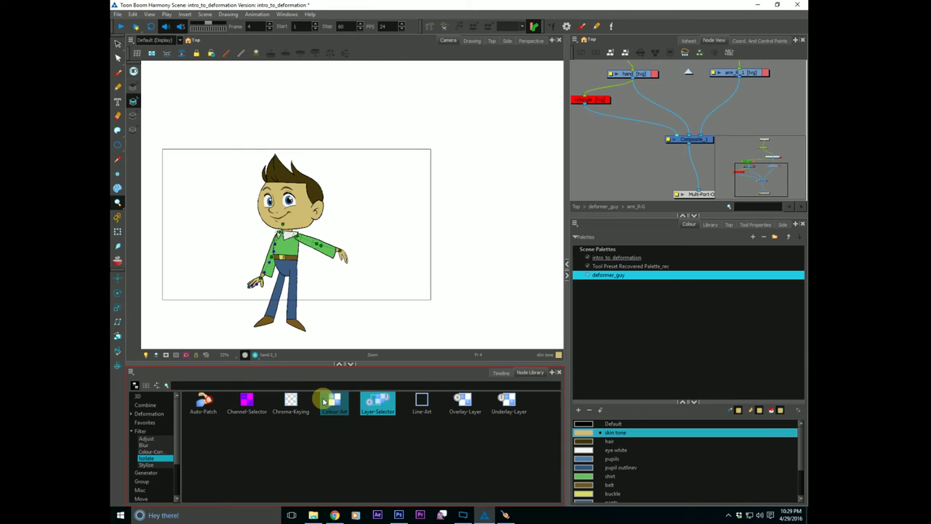
Disable the deformer_guy group at the scene's top level and add the texture_girl_master.tpl template from the Stage Library.
{"action": "left_click", "coordinate": [576, 207]}
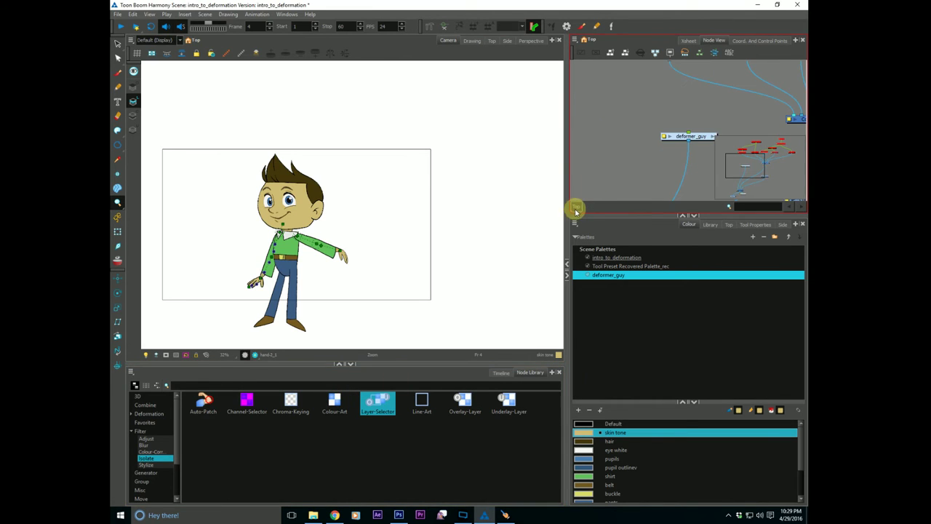
{"action": "left_click_drag", "start_coordinate": [575, 211], "coordinate": [647, 137]}
{"action": "left_click", "coordinate": [713, 225]}
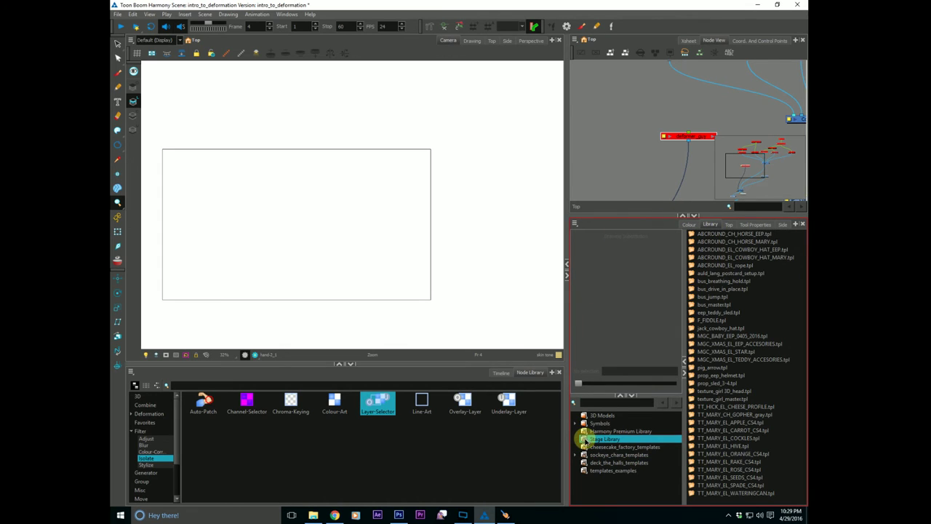
{"action": "left_click", "coordinate": [695, 399]}
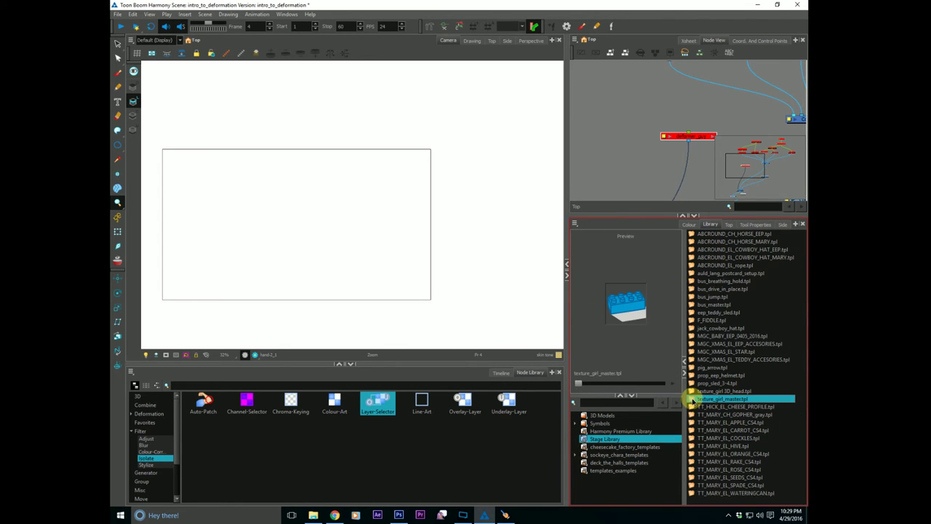
{"action": "left_click_drag", "start_coordinate": [691, 403], "coordinate": [207, 285]}
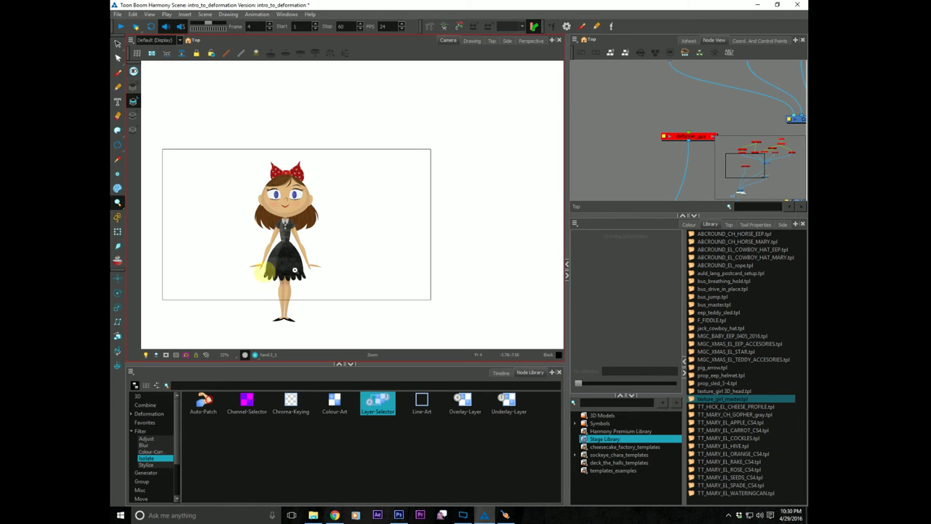
Locate the texture_girl node in the network and examine the textures of her eyes and face close up.
{"action": "left_click", "coordinate": [624, 146]}
{"action": "left_click_drag", "start_coordinate": [663, 179], "coordinate": [634, 88]}
{"action": "left_click_drag", "start_coordinate": [605, 127], "coordinate": [618, 58]}
{"action": "left_click_drag", "start_coordinate": [651, 136], "coordinate": [607, 65]}
{"action": "left_click_drag", "start_coordinate": [607, 124], "coordinate": [642, 181]}
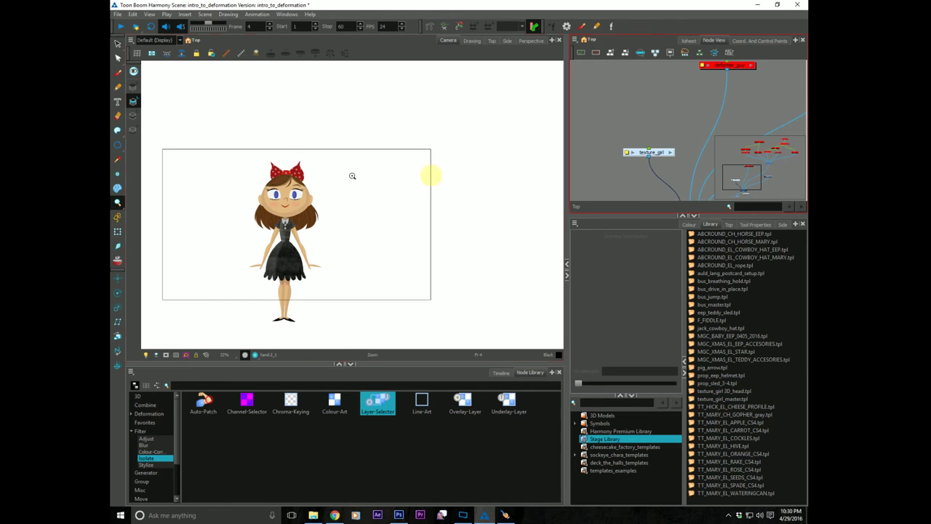
{"action": "scroll", "coordinate": [275, 197], "scroll_direction": "up", "scroll_amount": 4}
{"action": "left_click_drag", "start_coordinate": [272, 196], "coordinate": [301, 220]}
{"action": "scroll", "coordinate": [307, 225], "scroll_direction": "up", "scroll_amount": 15}
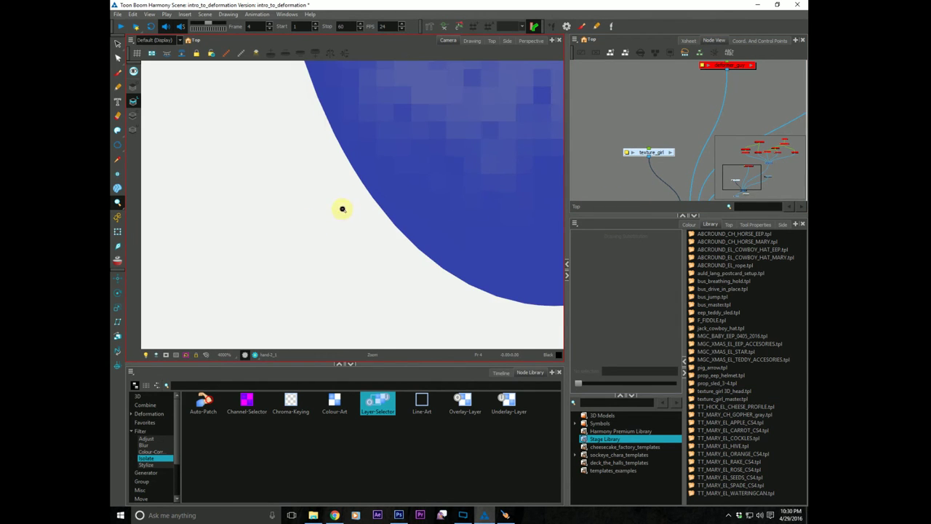
{"action": "scroll", "coordinate": [342, 209], "scroll_direction": "down", "scroll_amount": 8}
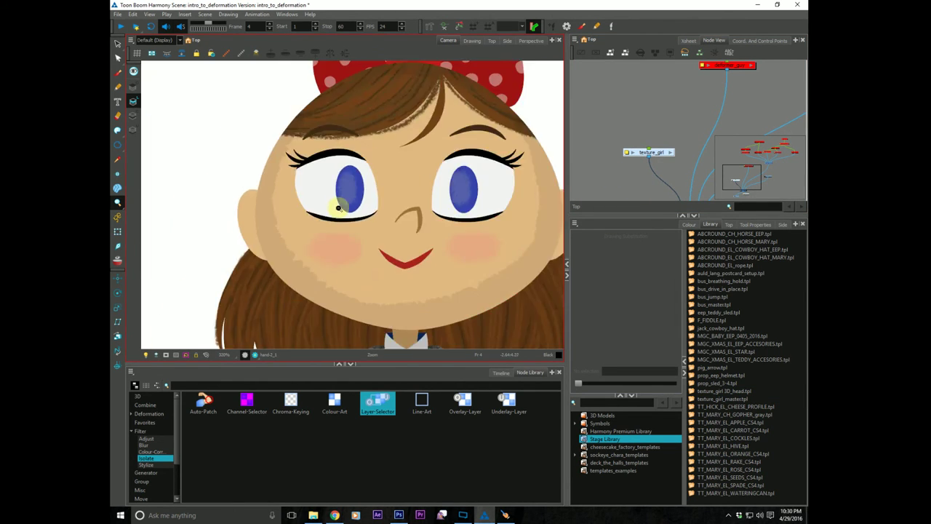
{"action": "left_click_drag", "start_coordinate": [370, 197], "coordinate": [357, 218]}
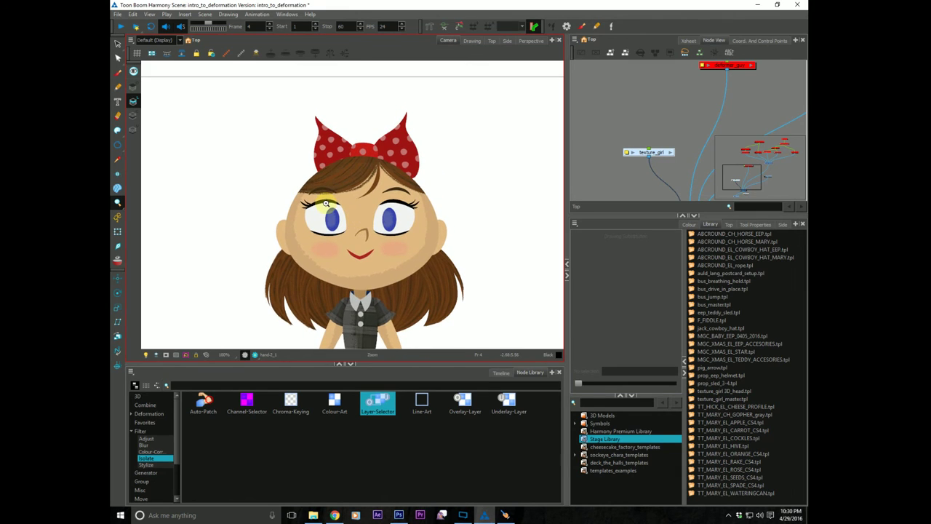
Find the girl's hair bow in the node network and disable the bow-G group inside her head group.
{"action": "left_click", "coordinate": [117, 231]}
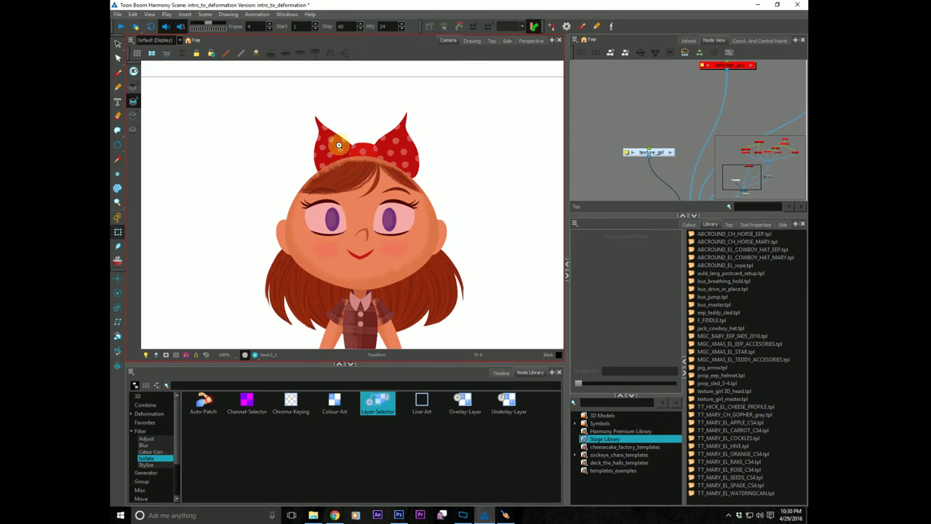
{"action": "left_click", "coordinate": [339, 145]}
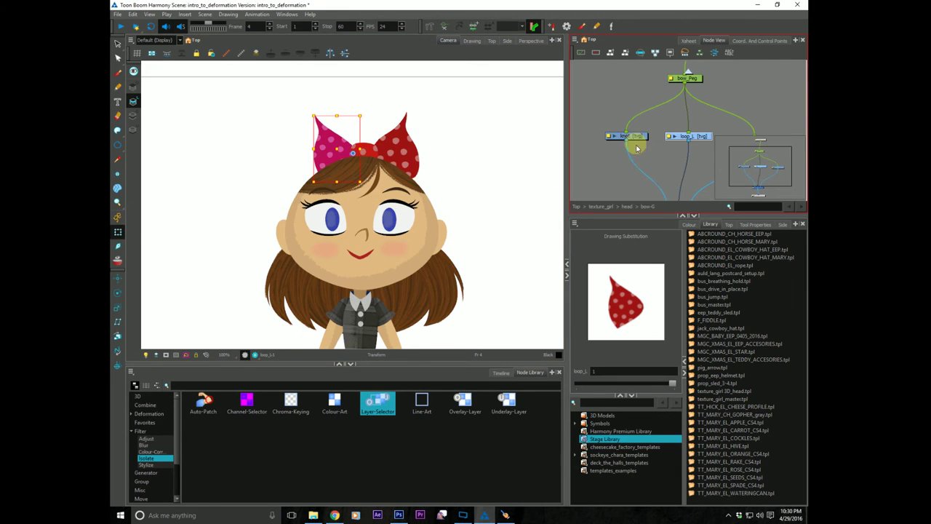
{"action": "left_click", "coordinate": [626, 206]}
{"action": "left_click", "coordinate": [659, 144]}
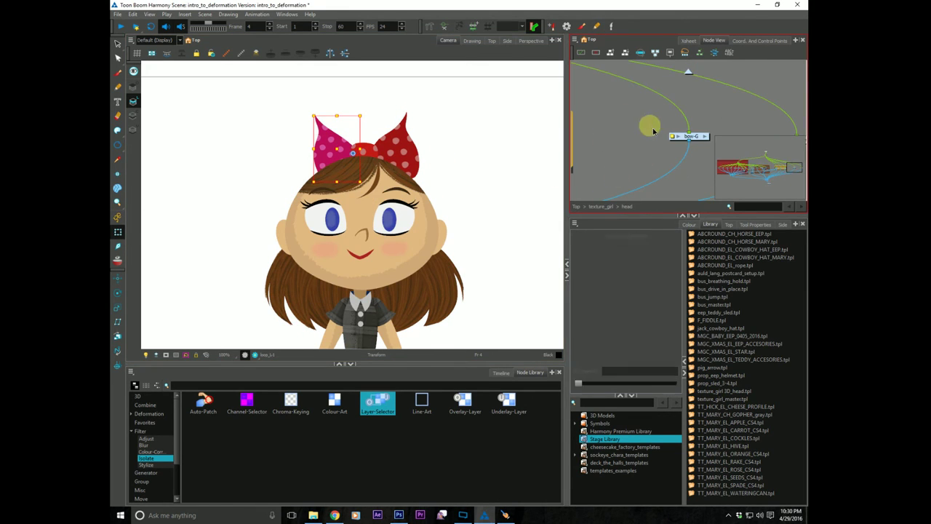
{"action": "left_click_drag", "start_coordinate": [630, 156], "coordinate": [684, 133]}
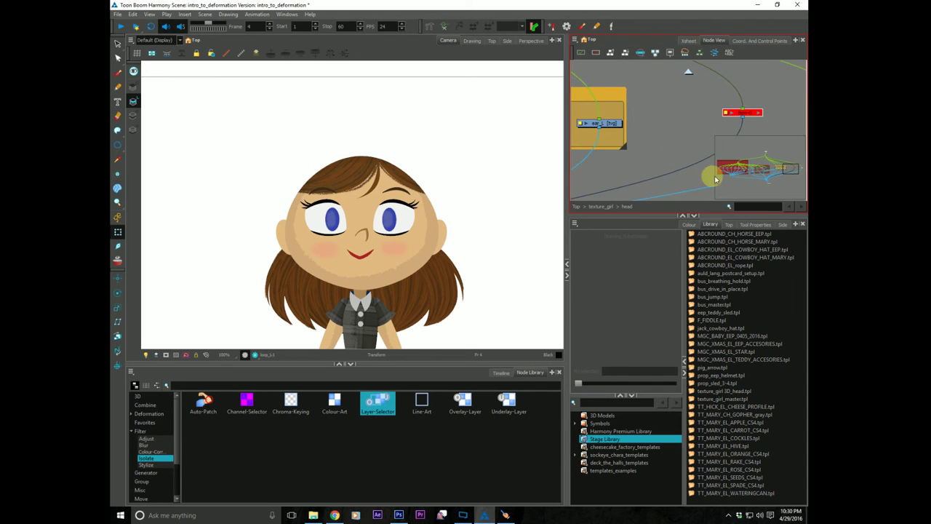
Add a drawing layer named hat in the head group with all four art layers set to Vector.
{"action": "left_click_drag", "start_coordinate": [785, 172], "coordinate": [732, 143]}
{"action": "key", "text": "ctrl+r"}
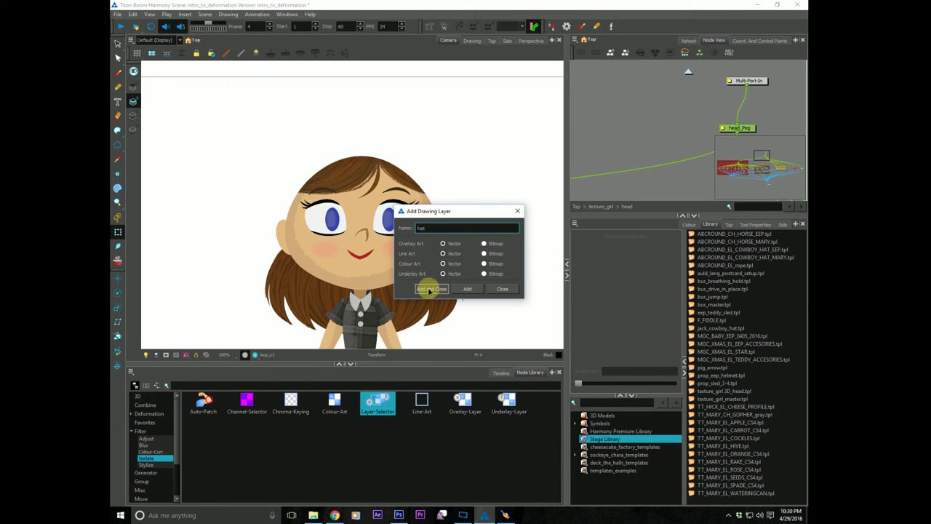
{"action": "left_click", "coordinate": [432, 289]}
Connect the hat drawing node to head_Peg above it and to Composite_1 in the head group.
{"action": "mouse_move", "coordinate": [721, 133]}
{"action": "left_mouse_down"}
{"action": "mouse_move", "coordinate": [641, 148]}
{"action": "mouse_move", "coordinate": [648, 112]}
{"action": "left_mouse_up"}
{"action": "left_click_drag", "start_coordinate": [743, 98], "coordinate": [633, 111]}
{"action": "left_click_drag", "start_coordinate": [638, 113], "coordinate": [684, 166]}
{"action": "left_click", "coordinate": [665, 89]}
{"action": "left_click_drag", "start_coordinate": [684, 166], "coordinate": [618, 69]}
{"action": "left_click_drag", "start_coordinate": [618, 69], "coordinate": [617, 124]}
{"action": "left_click_drag", "start_coordinate": [682, 143], "coordinate": [689, 186]}
{"action": "mouse_move", "coordinate": [618, 121]}
{"action": "left_mouse_down"}
{"action": "mouse_move", "coordinate": [598, 152]}
{"action": "mouse_move", "coordinate": [602, 174]}
{"action": "mouse_move", "coordinate": [601, 156]}
{"action": "mouse_move", "coordinate": [661, 158]}
{"action": "left_mouse_up"}
{"action": "left_click_drag", "start_coordinate": [288, 257], "coordinate": [288, 254]}
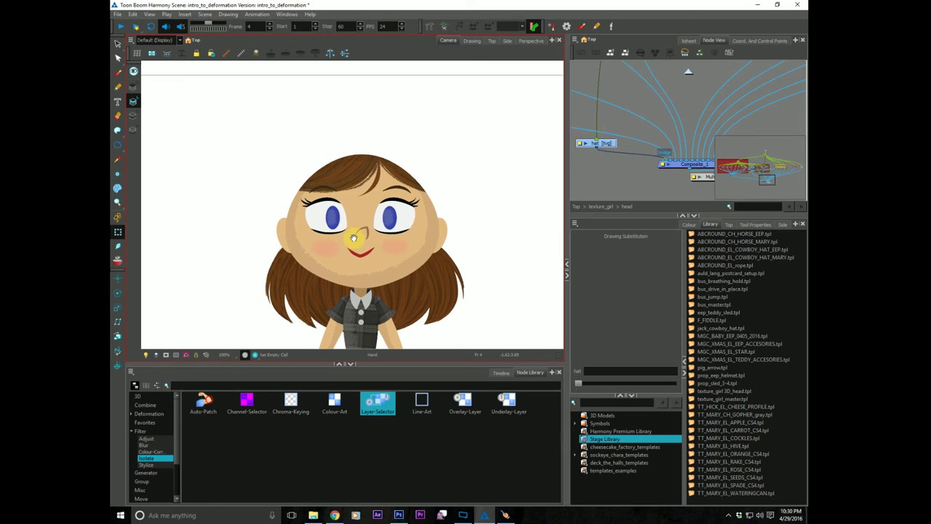
Select the hat drawing node and add a new colour swatch to the intro_to_deformation palette.
{"action": "left_click_drag", "start_coordinate": [661, 159], "coordinate": [612, 172]}
{"action": "left_click_drag", "start_coordinate": [579, 144], "coordinate": [607, 153]}
{"action": "left_click", "coordinate": [539, 176]}
{"action": "left_click", "coordinate": [605, 143]}
{"action": "key", "text": "space"}
{"action": "left_click_drag", "start_coordinate": [297, 262], "coordinate": [309, 268]}
{"action": "left_click", "coordinate": [129, 125]}
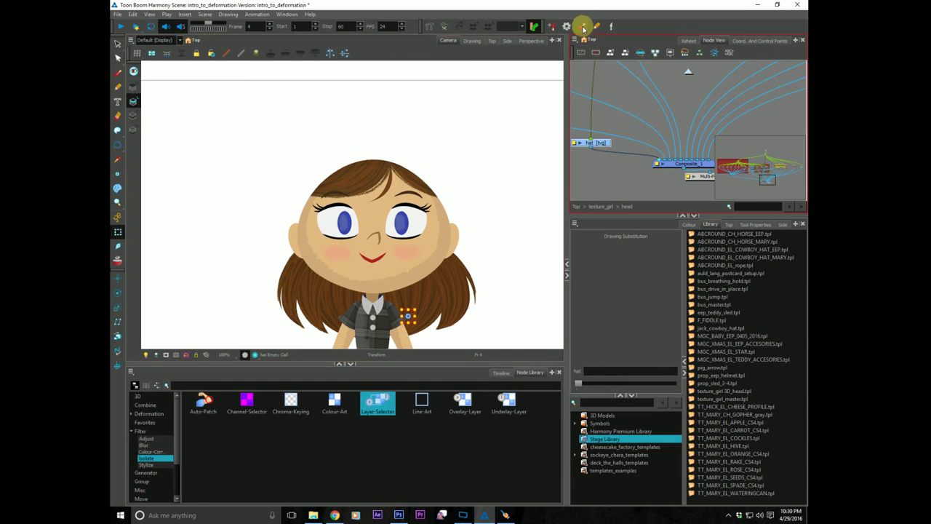
{"action": "left_click", "coordinate": [689, 224]}
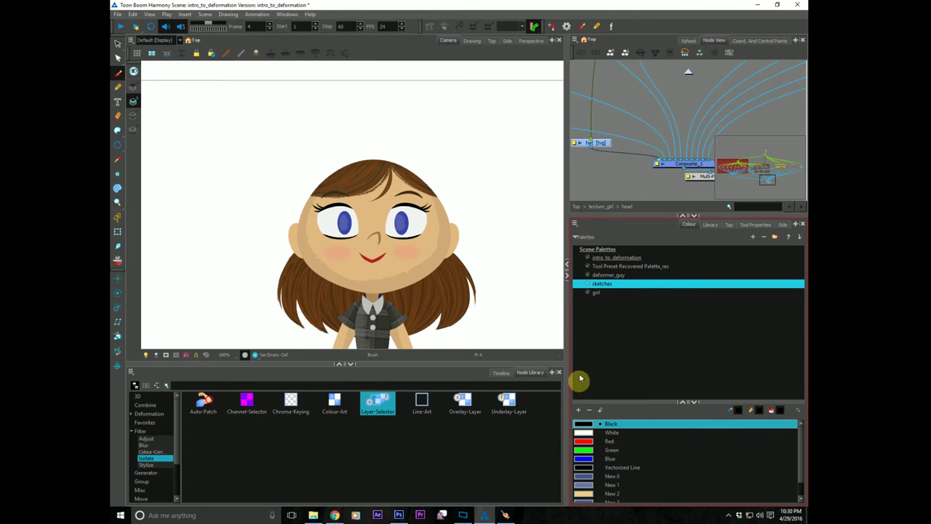
{"action": "mouse_move", "coordinate": [798, 452]}
{"action": "left_mouse_down"}
{"action": "mouse_move", "coordinate": [799, 486]}
{"action": "mouse_move", "coordinate": [799, 453]}
{"action": "left_mouse_up"}
{"action": "left_click", "coordinate": [600, 257]}
{"action": "left_click", "coordinate": [579, 410]}
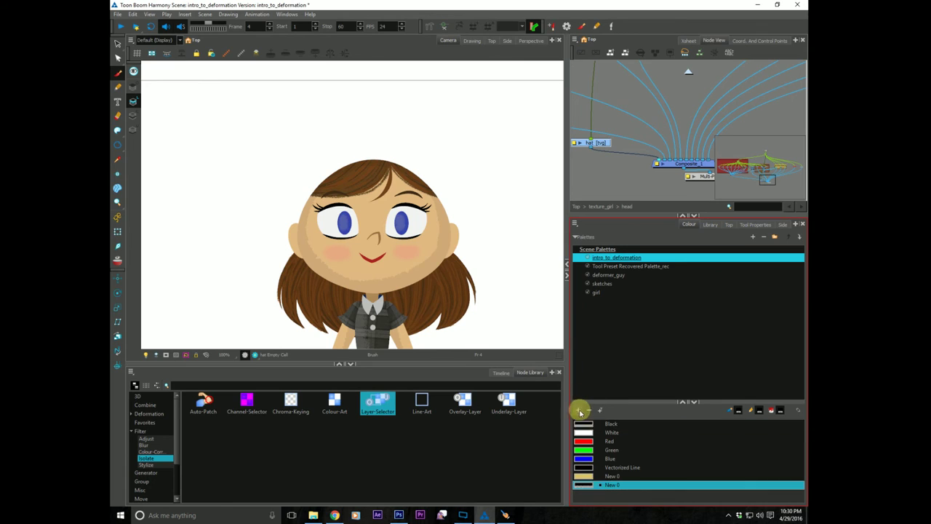
Name the new swatch roughs and set it to a semi-transparent blue with hue 203, saturation 67, value 53 and alpha 189.
{"action": "double_click", "coordinate": [587, 486]}
{"action": "left_click_drag", "start_coordinate": [665, 214], "coordinate": [682, 215]}
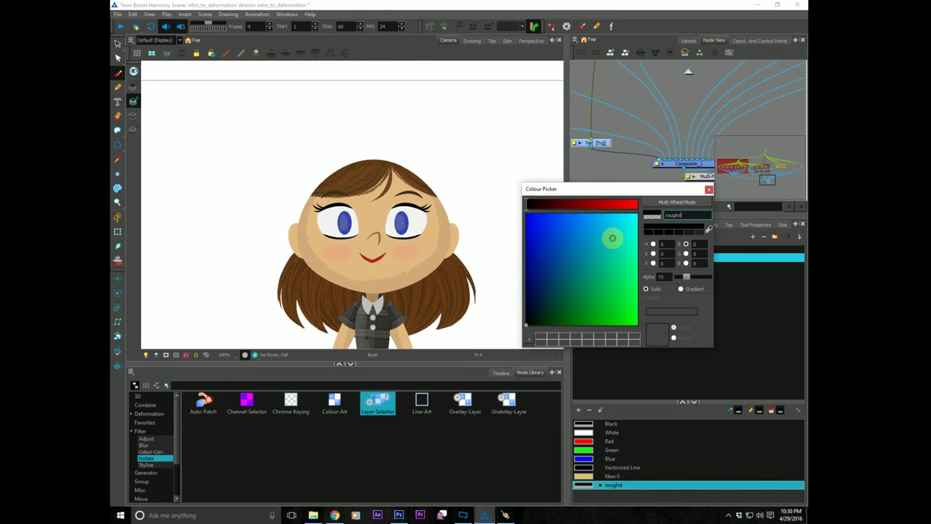
{"action": "type", "text": "roughs"}
{"action": "left_click", "coordinate": [653, 244]}
{"action": "left_click", "coordinate": [577, 205]}
{"action": "left_click_drag", "start_coordinate": [579, 207], "coordinate": [589, 205]}
{"action": "left_click_drag", "start_coordinate": [597, 233], "coordinate": [587, 252]}
{"action": "left_click_drag", "start_coordinate": [686, 278], "coordinate": [700, 277]}
{"action": "left_click", "coordinate": [596, 255]}
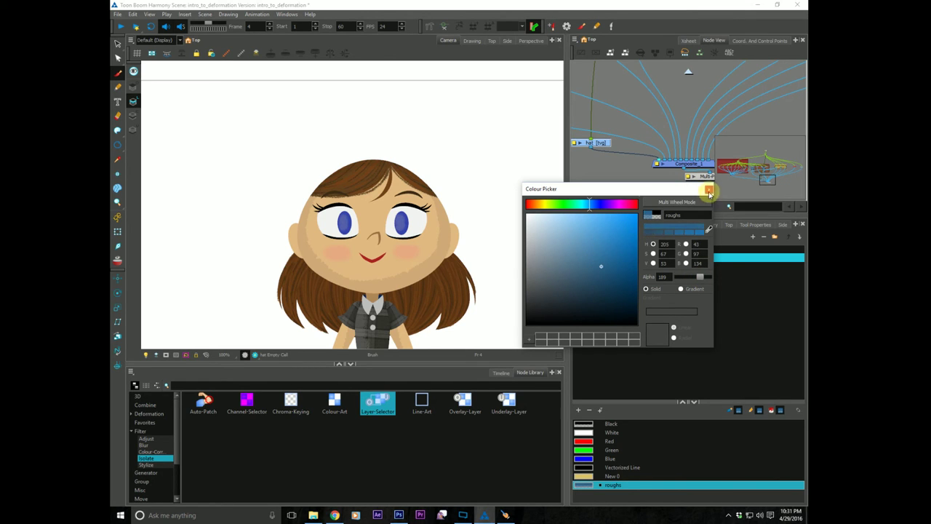
{"action": "left_click", "coordinate": [709, 189]}
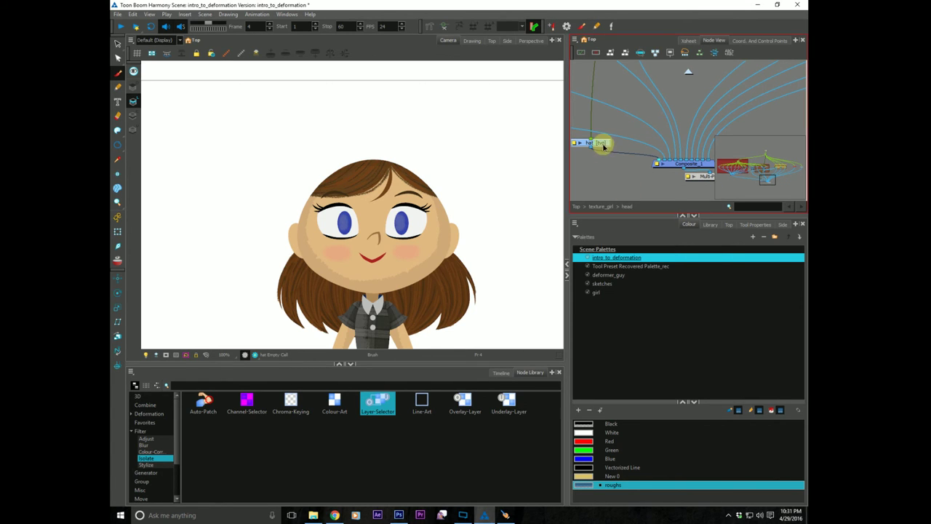
Rough in a wide, wavy hat brim across the girl's forehead with the brush on the hat's Underlay Art layer.
{"action": "left_click", "coordinate": [133, 129]}
{"action": "left_click_drag", "start_coordinate": [284, 215], "coordinate": [307, 199]}
{"action": "left_click_drag", "start_coordinate": [256, 179], "coordinate": [218, 272]}
{"action": "key", "text": "ctrl+z"}
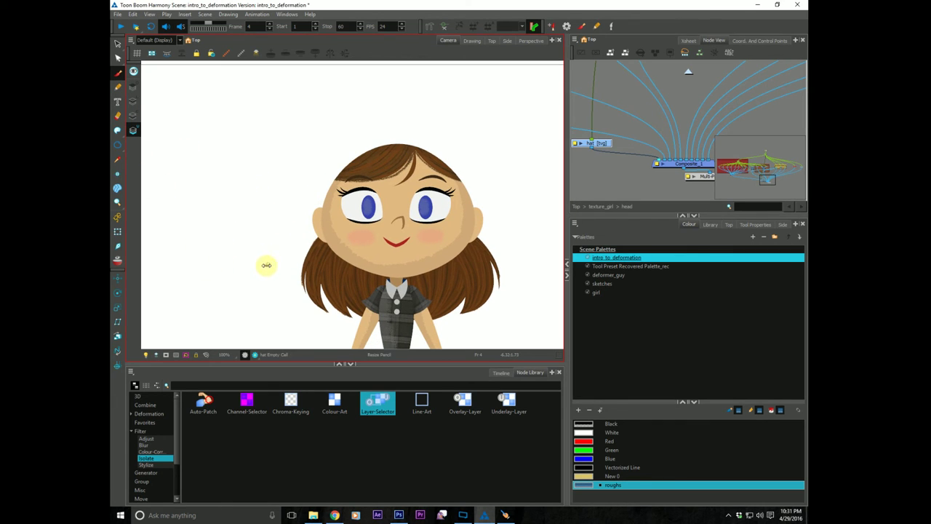
{"action": "left_click_drag", "start_coordinate": [238, 206], "coordinate": [190, 213]}
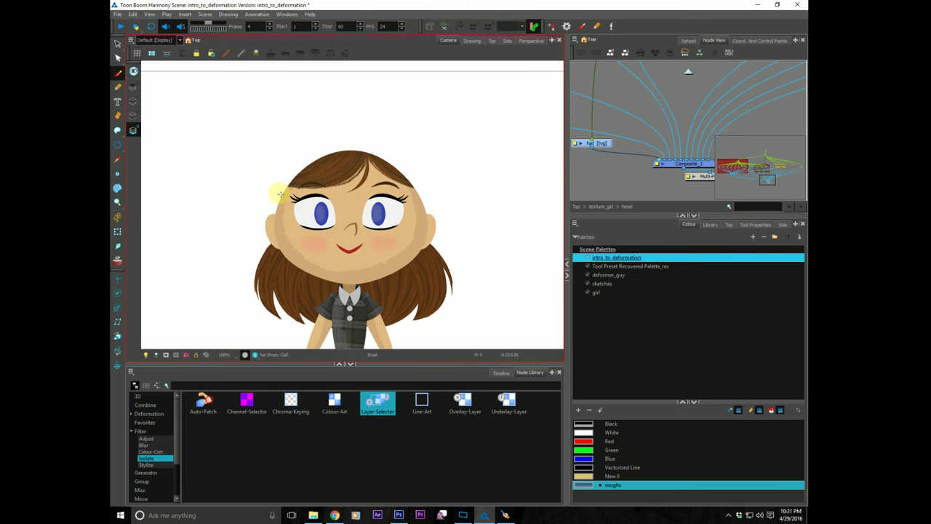
{"action": "left_click_drag", "start_coordinate": [259, 183], "coordinate": [257, 184]}
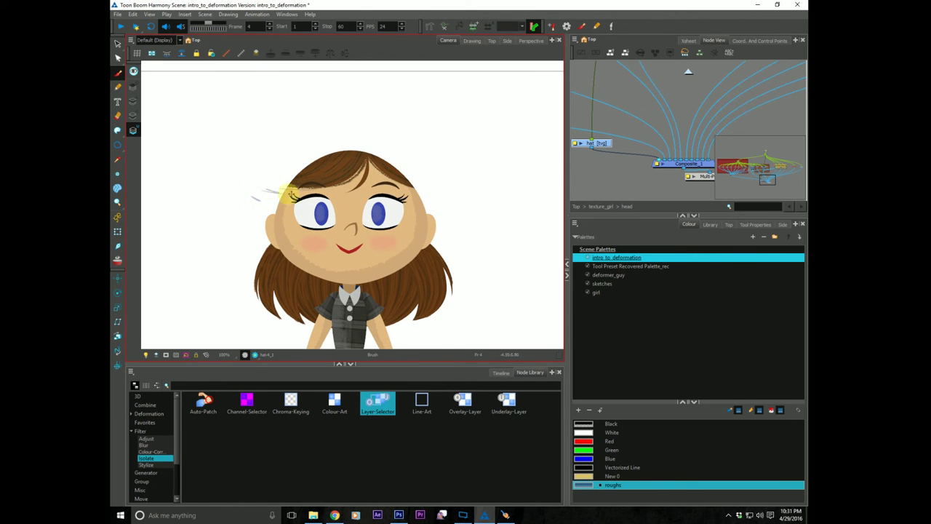
{"action": "mouse_move", "coordinate": [277, 191]}
{"action": "left_mouse_down"}
{"action": "mouse_move", "coordinate": [344, 186]}
{"action": "mouse_move", "coordinate": [442, 148]}
{"action": "mouse_move", "coordinate": [393, 165]}
{"action": "mouse_move", "coordinate": [461, 158]}
{"action": "mouse_move", "coordinate": [401, 186]}
{"action": "mouse_move", "coordinate": [464, 163]}
{"action": "mouse_move", "coordinate": [324, 193]}
{"action": "mouse_move", "coordinate": [427, 174]}
{"action": "mouse_move", "coordinate": [358, 192]}
{"action": "mouse_move", "coordinate": [411, 190]}
{"action": "left_mouse_up"}
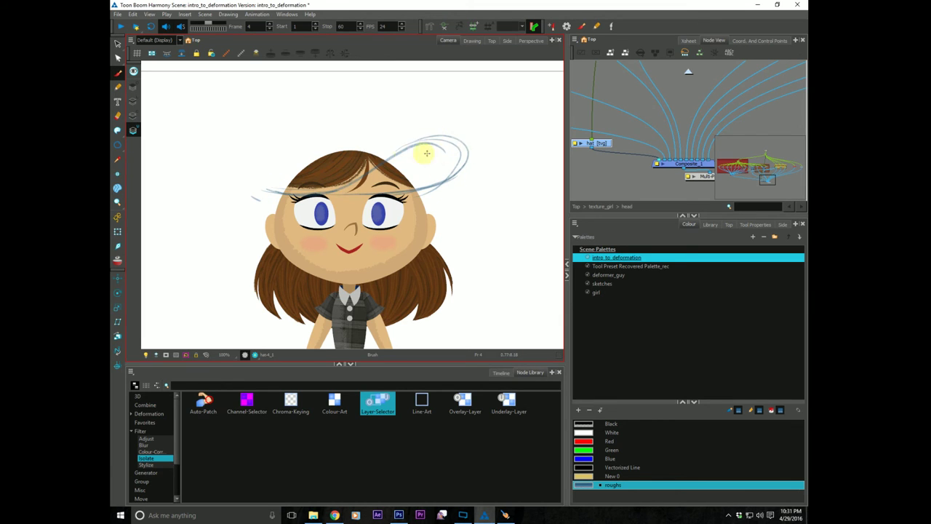
{"action": "left_click_drag", "start_coordinate": [278, 197], "coordinate": [255, 192]}
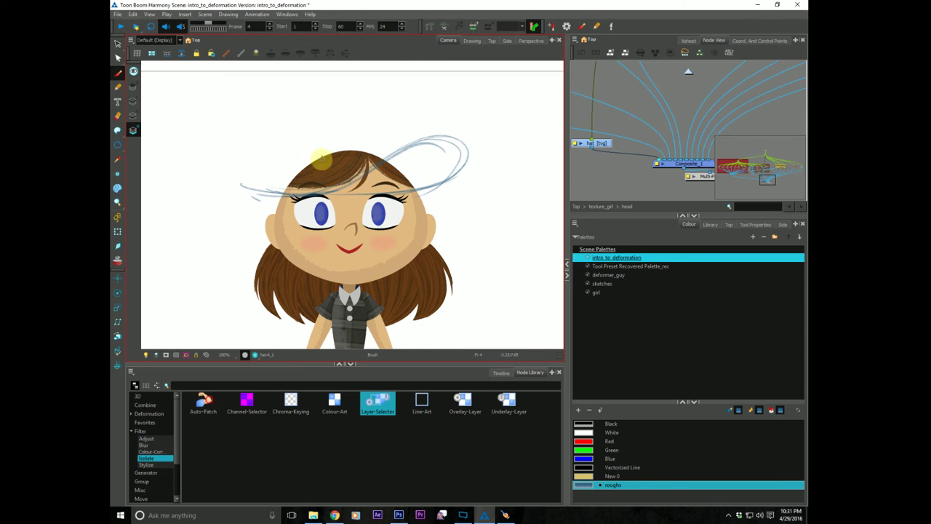
{"action": "left_click_drag", "start_coordinate": [442, 136], "coordinate": [345, 158]}
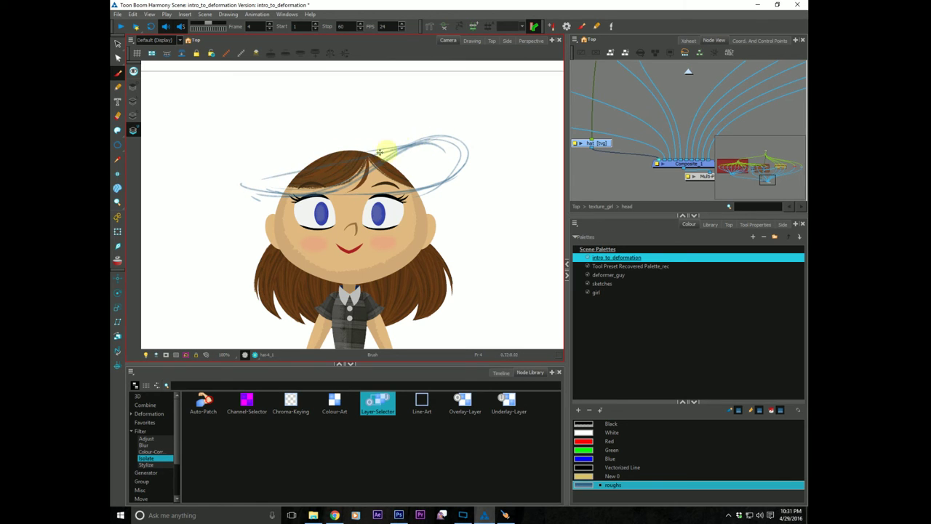
{"action": "mouse_move", "coordinate": [368, 157]}
{"action": "left_mouse_down"}
{"action": "mouse_move", "coordinate": [223, 180]}
{"action": "mouse_move", "coordinate": [244, 193]}
{"action": "mouse_move", "coordinate": [296, 195]}
{"action": "mouse_move", "coordinate": [444, 141]}
{"action": "mouse_move", "coordinate": [402, 149]}
{"action": "mouse_move", "coordinate": [467, 153]}
{"action": "mouse_move", "coordinate": [314, 137]}
{"action": "mouse_move", "coordinate": [388, 154]}
{"action": "left_mouse_up"}
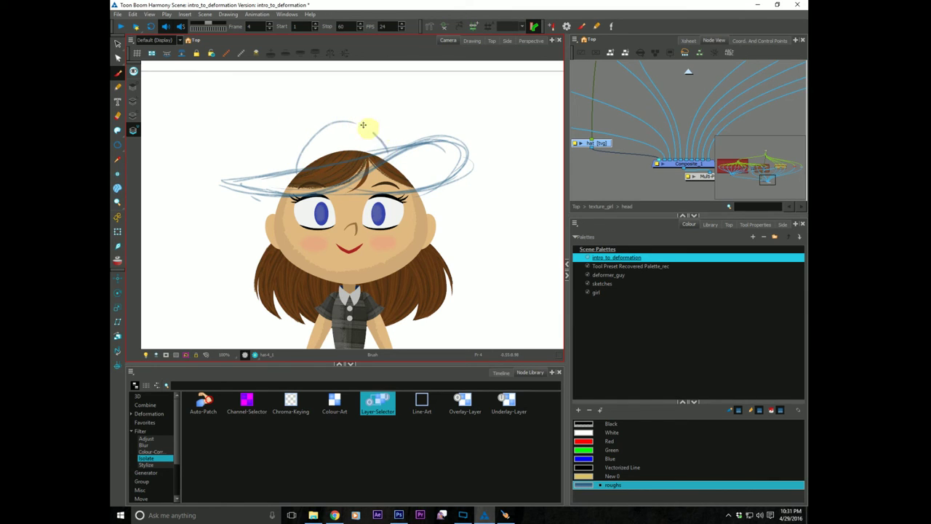
Sketch the hat's domed crown and band line above the brim and strengthen the rough strokes.
{"action": "mouse_move", "coordinate": [337, 120]}
{"action": "left_mouse_down"}
{"action": "mouse_move", "coordinate": [296, 155]}
{"action": "mouse_move", "coordinate": [327, 124]}
{"action": "mouse_move", "coordinate": [383, 143]}
{"action": "left_mouse_up"}
{"action": "left_click_drag", "start_coordinate": [295, 168], "coordinate": [368, 128]}
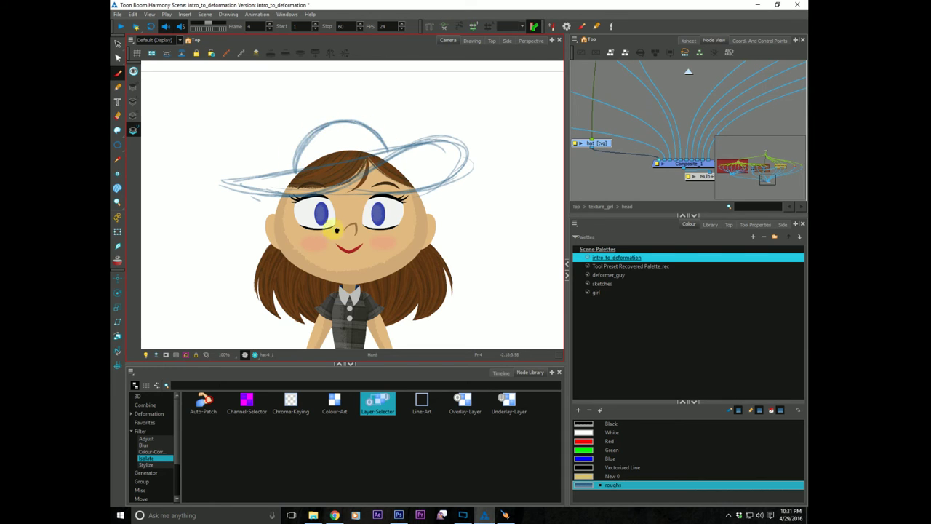
{"action": "left_click_drag", "start_coordinate": [342, 231], "coordinate": [362, 235]}
{"action": "left_click_drag", "start_coordinate": [468, 149], "coordinate": [379, 182]}
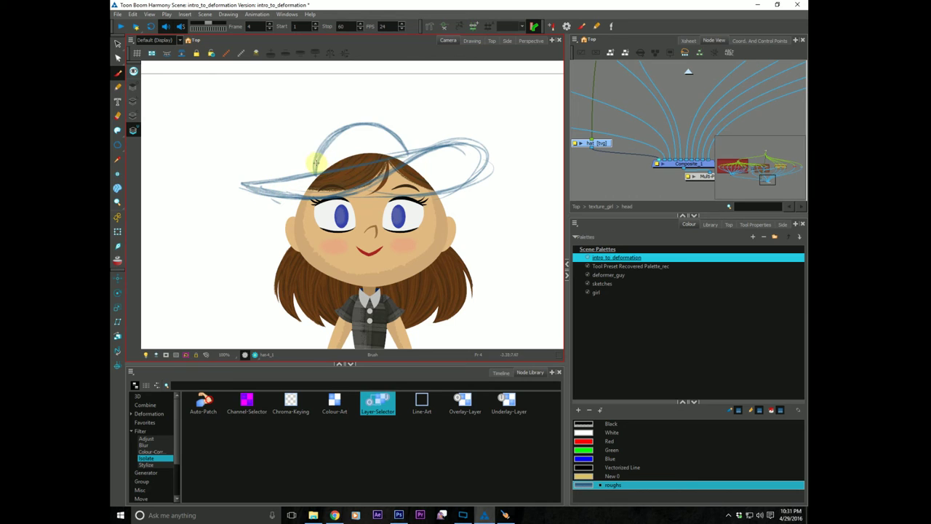
{"action": "left_click_drag", "start_coordinate": [315, 163], "coordinate": [412, 147]}
{"action": "left_click_drag", "start_coordinate": [335, 178], "coordinate": [337, 175]}
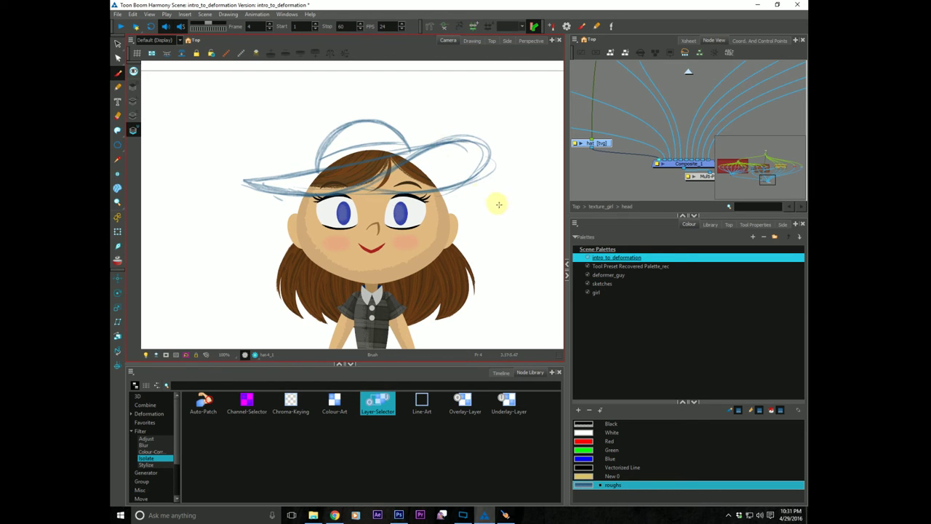
{"action": "left_click_drag", "start_coordinate": [500, 206], "coordinate": [466, 165]}
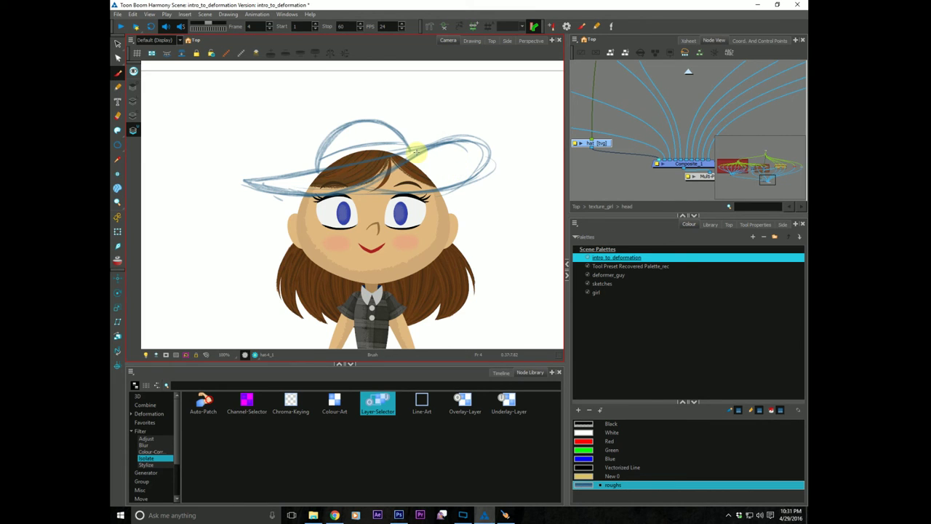
Switch the hat drawing to the Line Art layer and activate the girl palette and the Pencil tool.
{"action": "scroll", "coordinate": [352, 221], "scroll_direction": "up", "scroll_amount": 2}
{"action": "left_click_drag", "start_coordinate": [353, 220], "coordinate": [347, 241]}
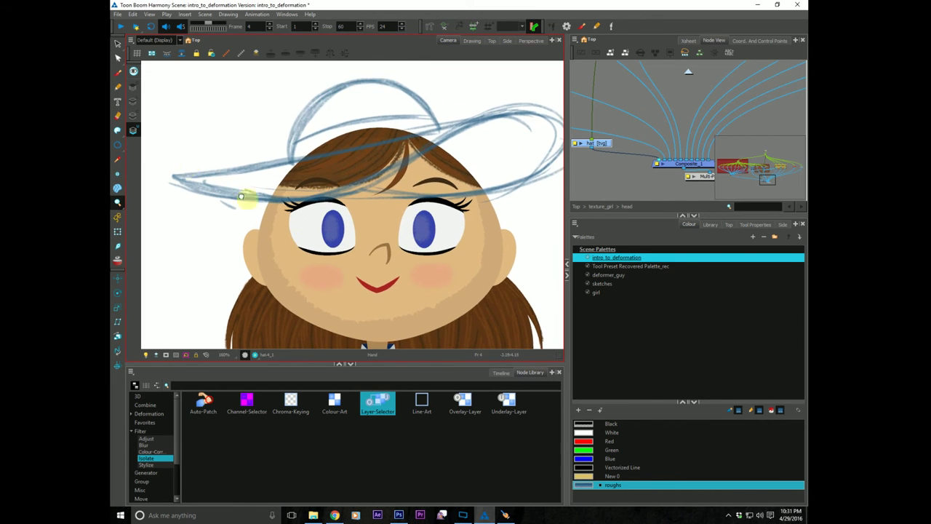
{"action": "left_click", "coordinate": [132, 103]}
{"action": "left_click_drag", "start_coordinate": [263, 259], "coordinate": [260, 266]}
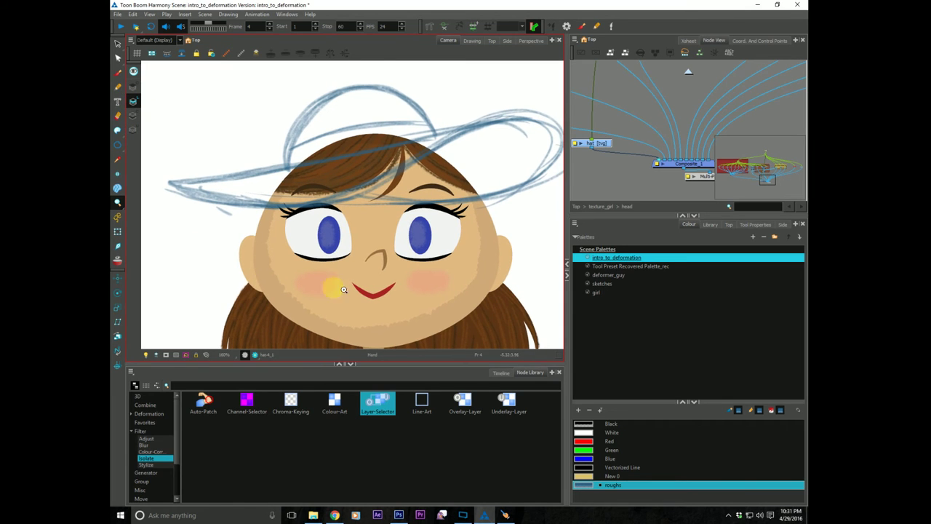
{"action": "left_click", "coordinate": [597, 284]}
{"action": "left_click", "coordinate": [595, 294]}
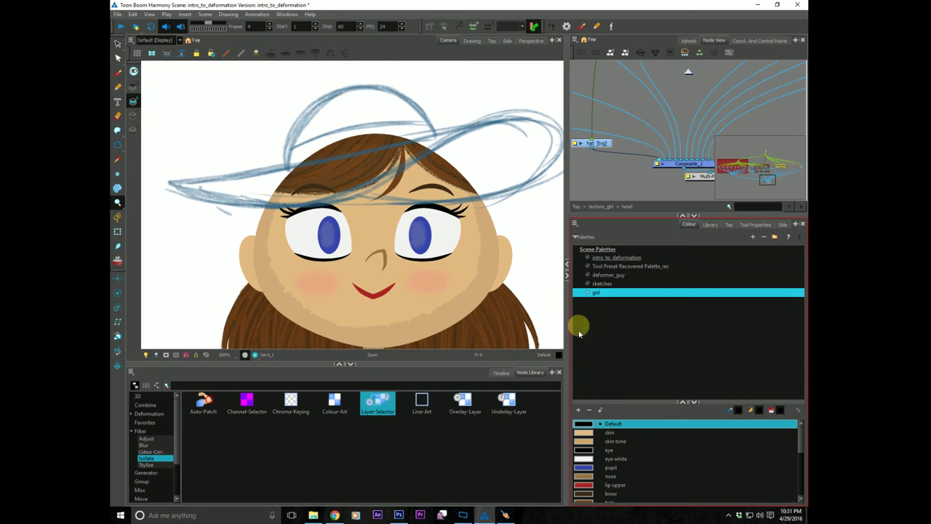
{"action": "left_click_drag", "start_coordinate": [284, 280], "coordinate": [267, 294]}
{"action": "key", "text": "alt+slash"}
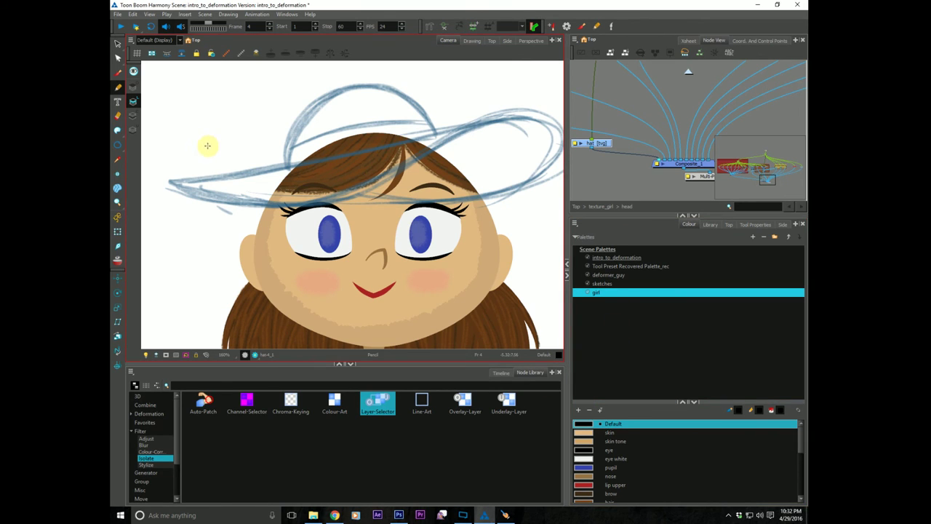
{"action": "left_click_drag", "start_coordinate": [202, 149], "coordinate": [205, 151]}
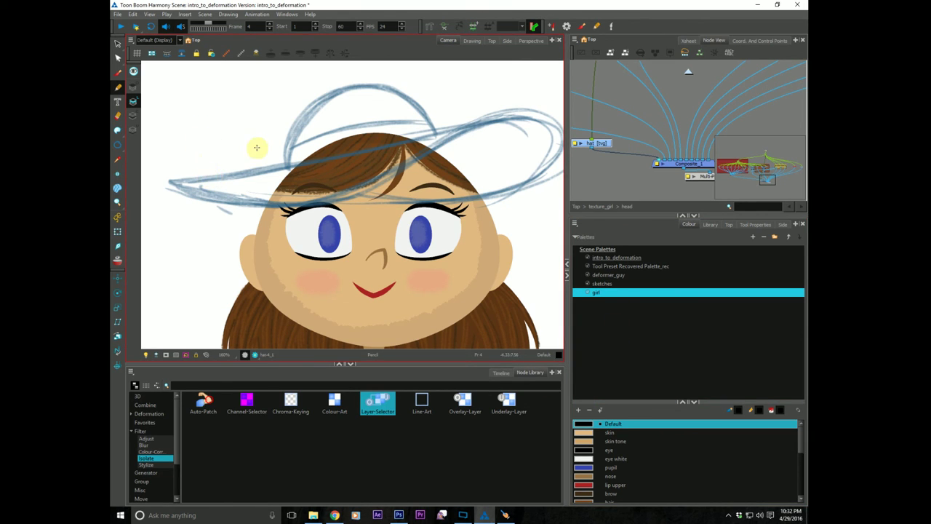
Add a new swatch to the girl palette and set it to bright red with hue 0, saturation 99 and value 100.
{"action": "left_click", "coordinate": [578, 409]}
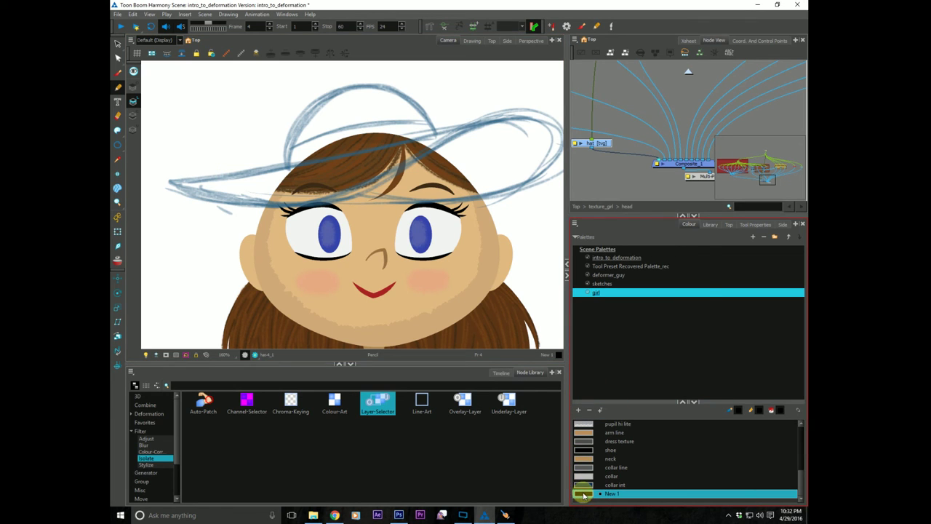
{"action": "double_click", "coordinate": [583, 495]}
{"action": "left_click", "coordinate": [634, 214]}
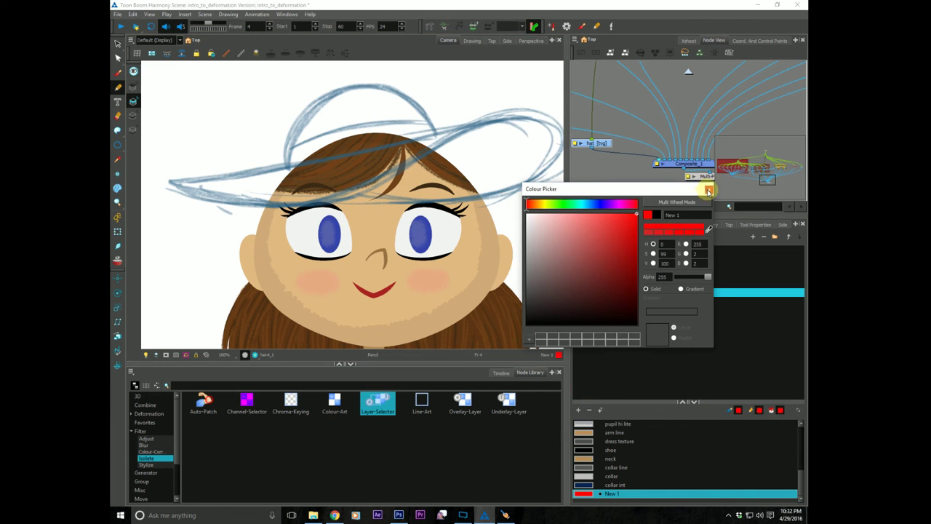
{"action": "left_click", "coordinate": [709, 191]}
Turn on the light table and trace the rough hat's brim, crown and band line with red pencil lines.
{"action": "left_click_drag", "start_coordinate": [571, 177], "coordinate": [644, 183]}
{"action": "left_click", "coordinate": [145, 355]}
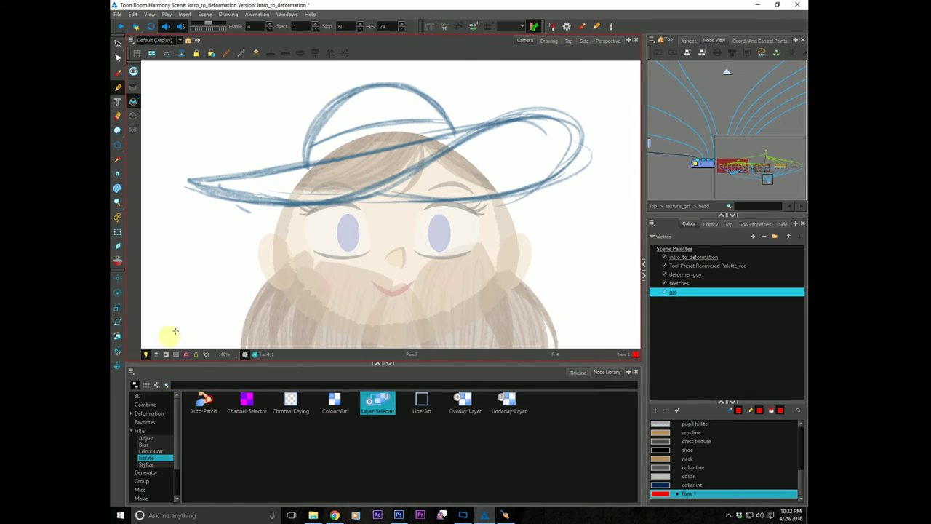
{"action": "left_click_drag", "start_coordinate": [225, 299], "coordinate": [179, 287]}
{"action": "key", "text": "alt+s"}
{"action": "key", "text": "ctrl+z"}
{"action": "key", "text": "alt+b"}
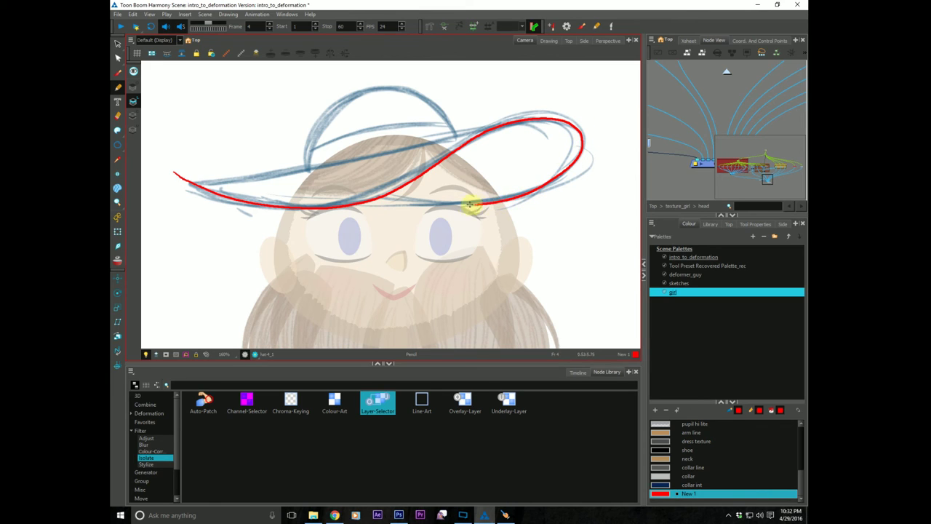
{"action": "mouse_move", "coordinate": [382, 201]}
{"action": "left_mouse_down"}
{"action": "mouse_move", "coordinate": [307, 179]}
{"action": "mouse_move", "coordinate": [174, 180]}
{"action": "mouse_move", "coordinate": [366, 161]}
{"action": "mouse_move", "coordinate": [532, 120]}
{"action": "left_mouse_up"}
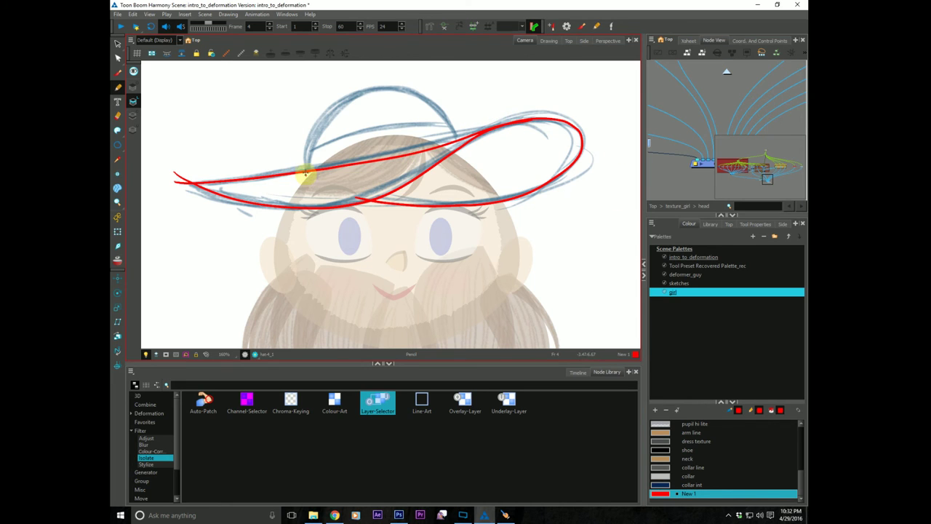
{"action": "mouse_move", "coordinate": [306, 169]}
{"action": "left_mouse_down"}
{"action": "mouse_move", "coordinate": [314, 135]}
{"action": "mouse_move", "coordinate": [341, 103]}
{"action": "mouse_move", "coordinate": [370, 90]}
{"action": "mouse_move", "coordinate": [432, 99]}
{"action": "mouse_move", "coordinate": [450, 120]}
{"action": "left_mouse_up"}
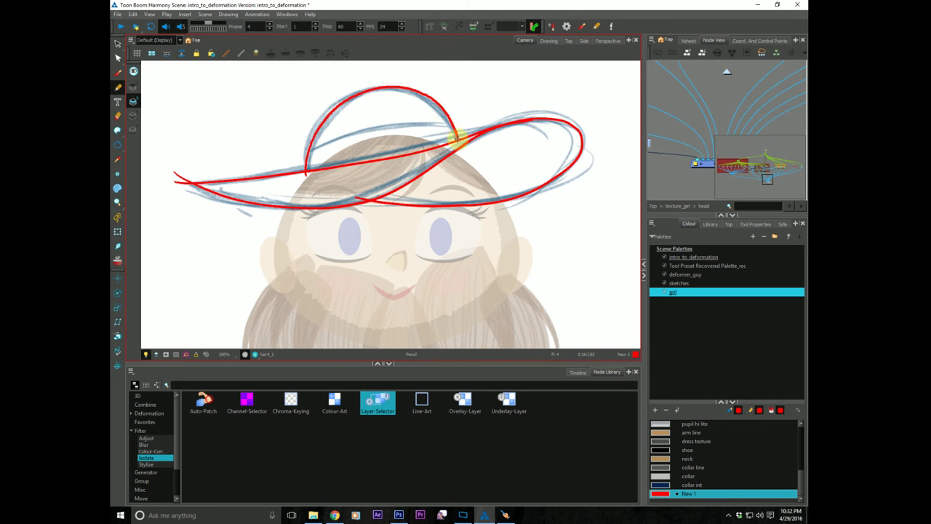
{"action": "mouse_move", "coordinate": [293, 159]}
{"action": "left_mouse_down"}
{"action": "mouse_move", "coordinate": [352, 133]}
{"action": "mouse_move", "coordinate": [458, 127]}
{"action": "left_mouse_up"}
Add a second swatch to the girl palette and set it to yellow with hue 61, saturation 64 and value 82.
{"action": "left_click_drag", "start_coordinate": [228, 315], "coordinate": [262, 305]}
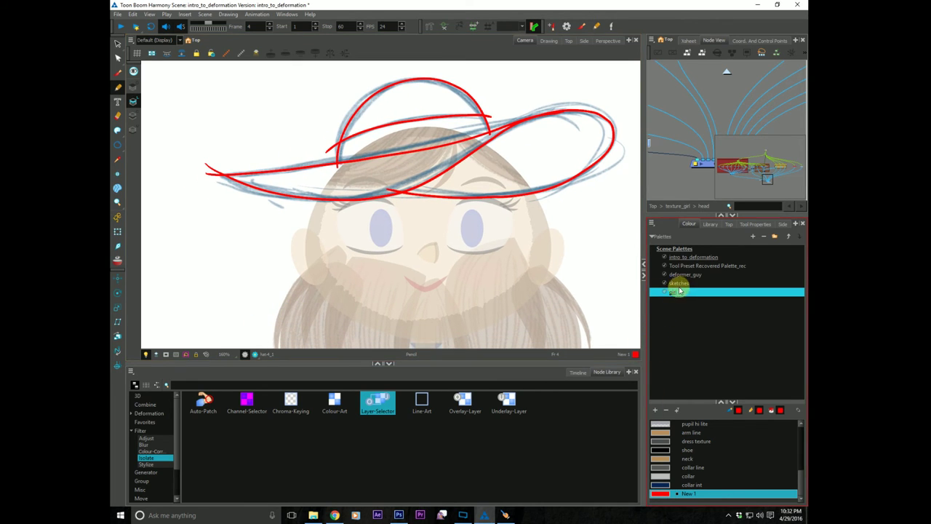
{"action": "left_click", "coordinate": [655, 410]}
{"action": "double_click", "coordinate": [660, 493]}
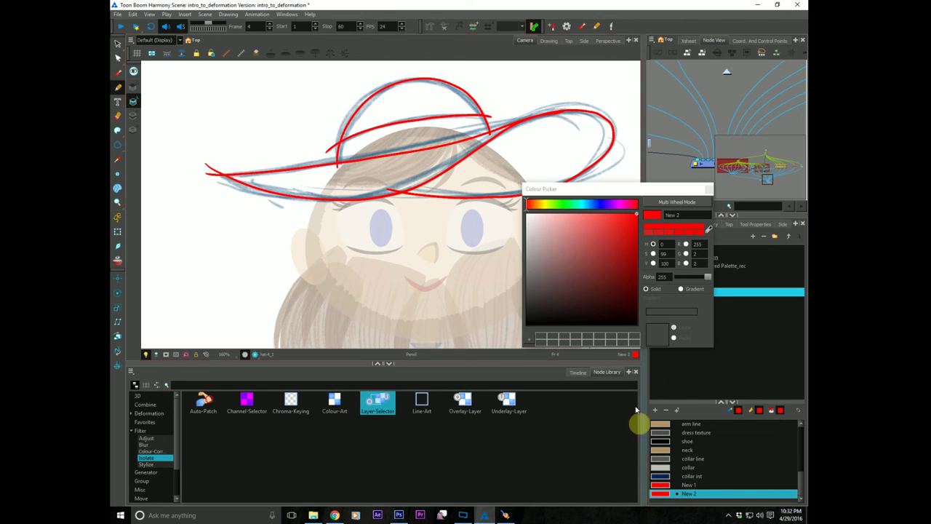
{"action": "left_click", "coordinate": [609, 201]}
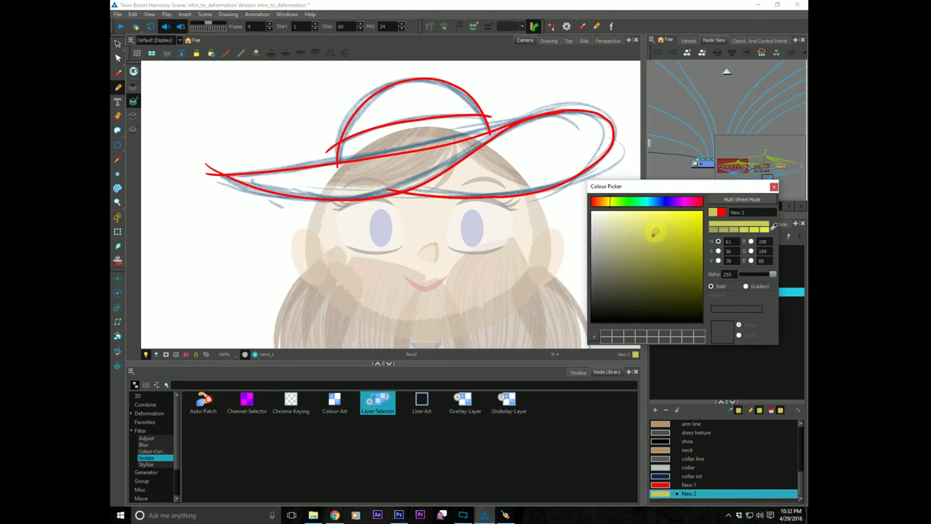
{"action": "left_click", "coordinate": [661, 232]}
{"action": "left_click_drag", "start_coordinate": [633, 187], "coordinate": [639, 186]}
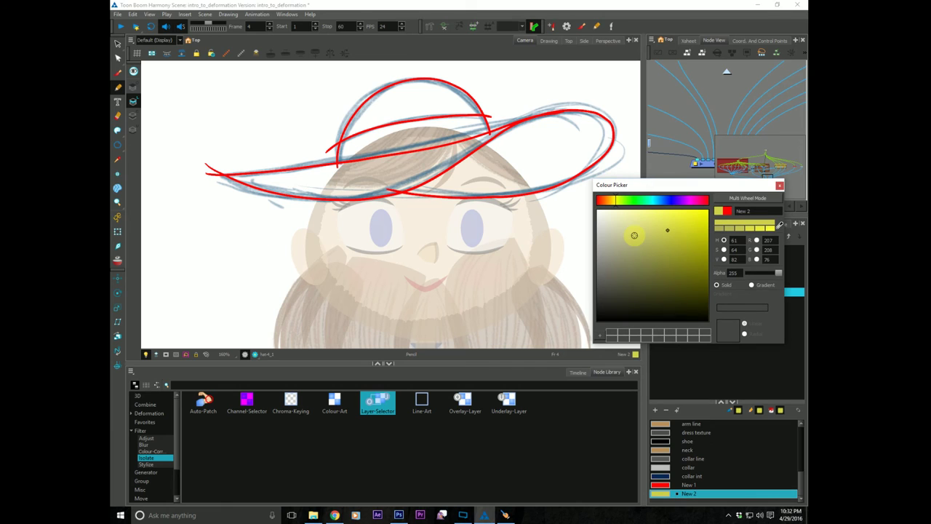
Fill the hat's front brim and crown with the new yellow using the Paint tool.
{"action": "left_click", "coordinate": [118, 130]}
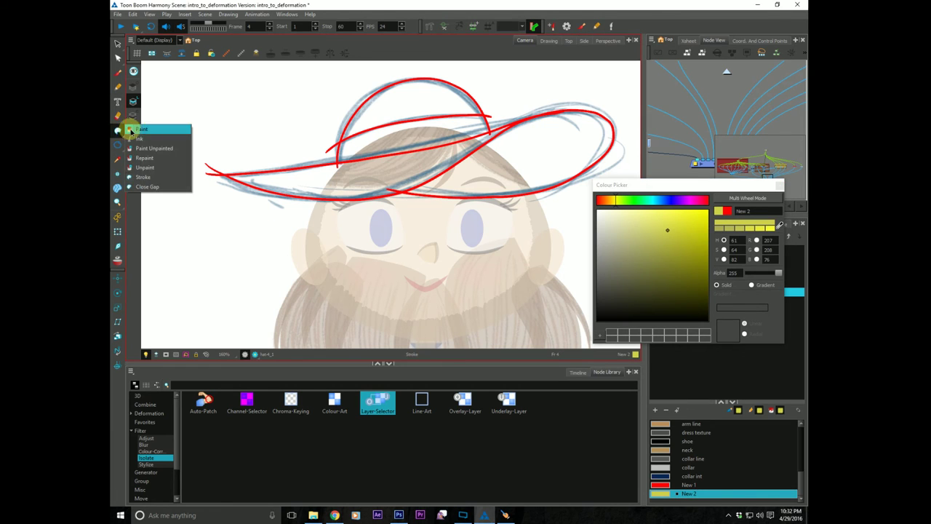
{"action": "left_click", "coordinate": [135, 129]}
{"action": "left_click", "coordinate": [308, 184]}
{"action": "left_click", "coordinate": [395, 106]}
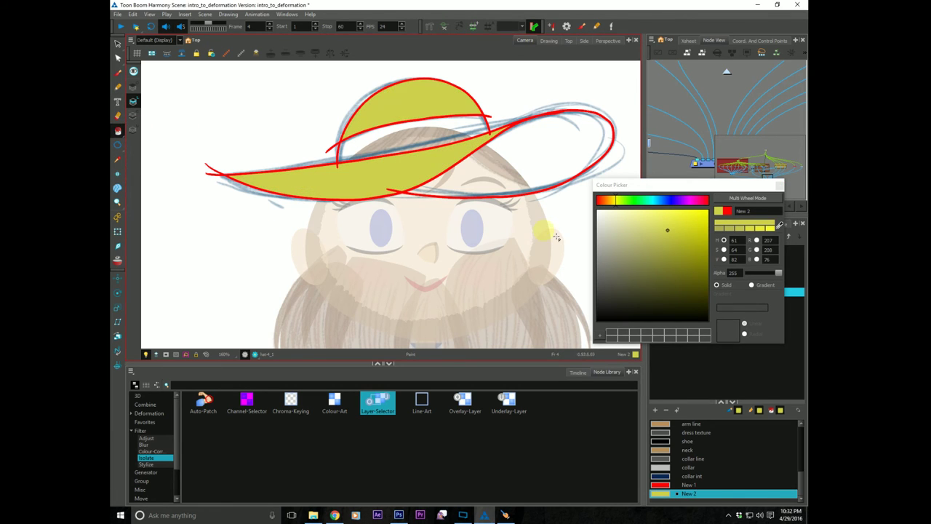
Add a third swatch to the girl palette, fill the hat band with it, and set it to orange with hue 25, saturation 83 and value 88.
{"action": "left_click", "coordinate": [655, 410]}
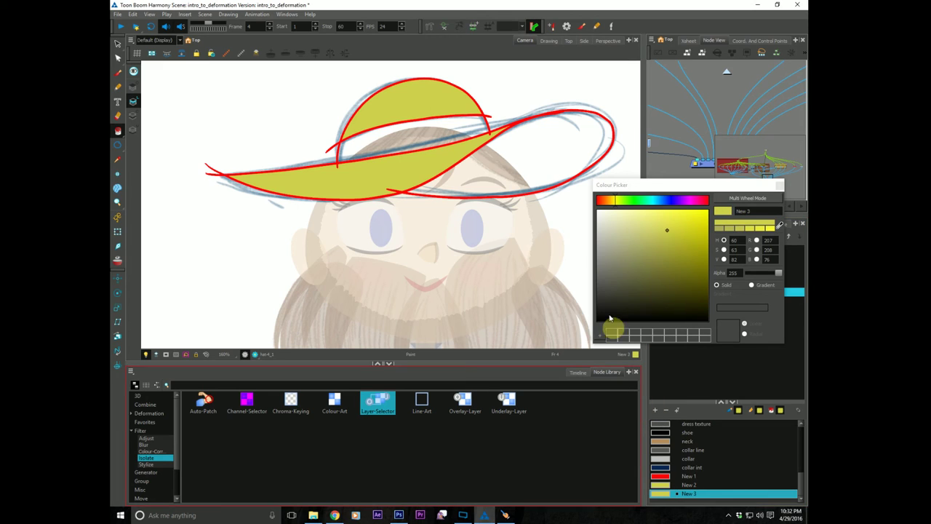
{"action": "left_click_drag", "start_coordinate": [670, 240], "coordinate": [678, 263]}
{"action": "left_click", "coordinate": [415, 132]}
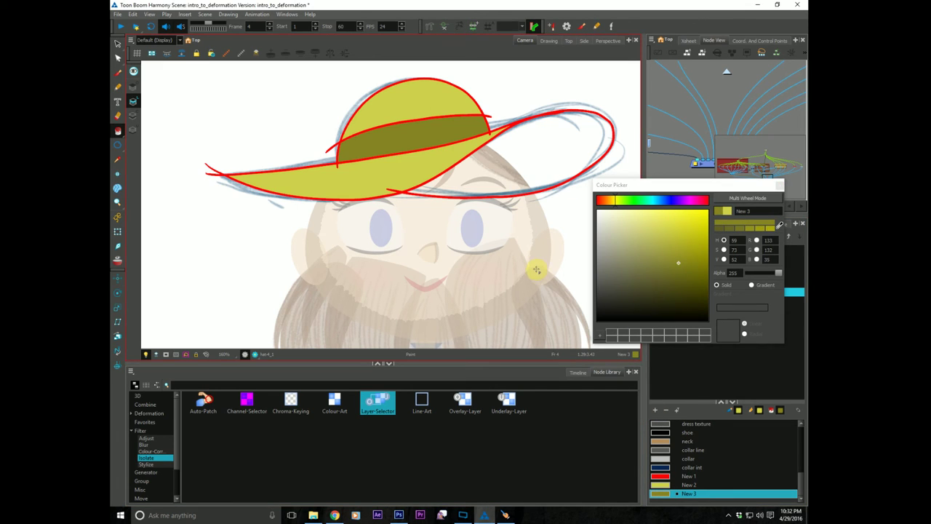
{"action": "left_click", "coordinate": [603, 201]}
{"action": "mouse_move", "coordinate": [676, 261]}
{"action": "left_mouse_down"}
{"action": "mouse_move", "coordinate": [669, 235]}
{"action": "mouse_move", "coordinate": [682, 221]}
{"action": "left_mouse_up"}
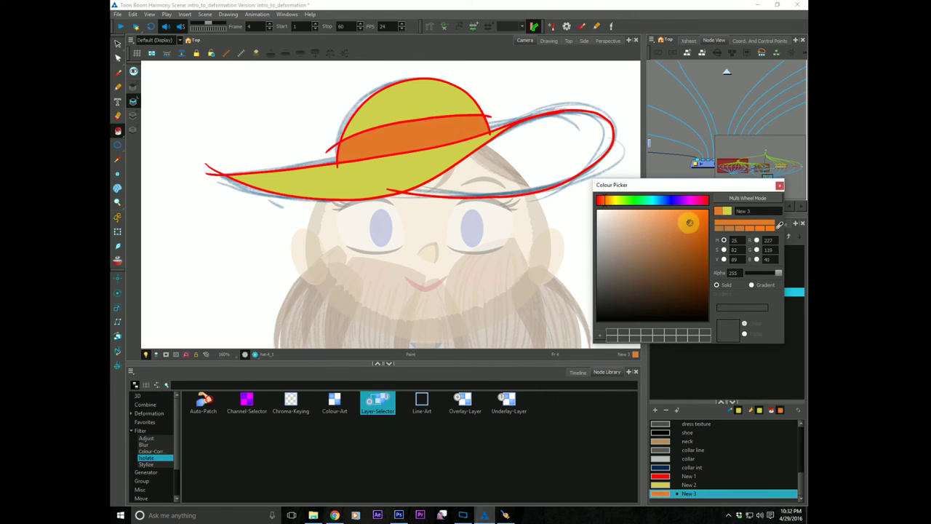
Add a fourth swatch, set it to dark yellow with hue 59, saturation 82 and value 59, and fill the brim's underside with it.
{"action": "left_click", "coordinate": [655, 410]}
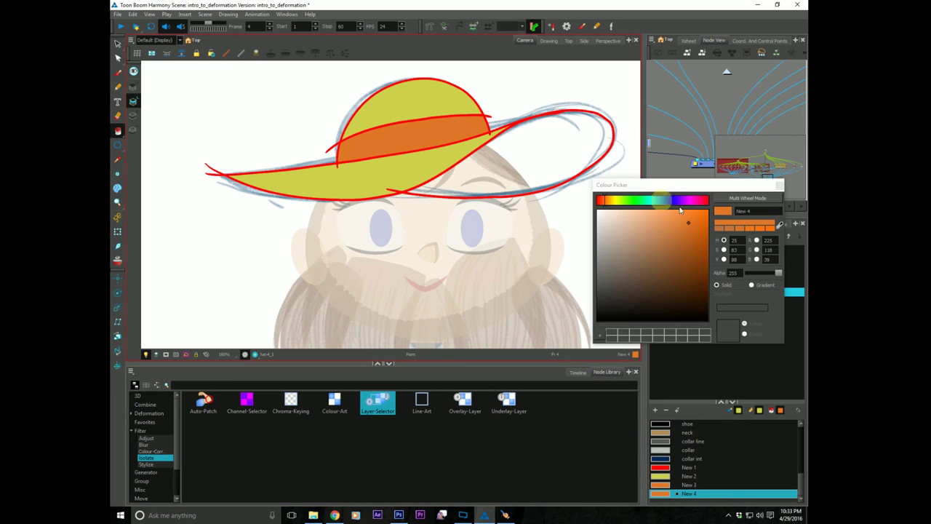
{"action": "left_click", "coordinate": [779, 225]}
{"action": "left_click", "coordinate": [441, 160]}
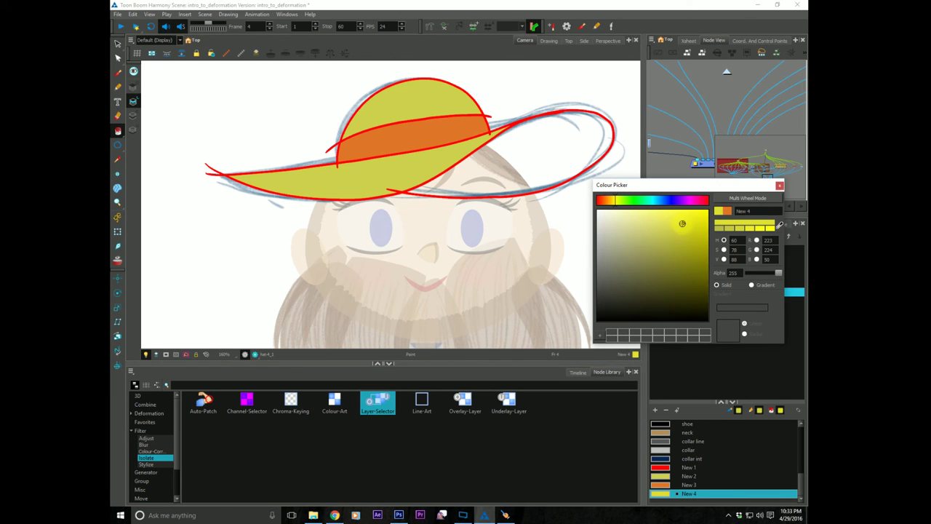
{"action": "left_click_drag", "start_coordinate": [683, 225], "coordinate": [688, 254]}
{"action": "left_click", "coordinate": [537, 146]}
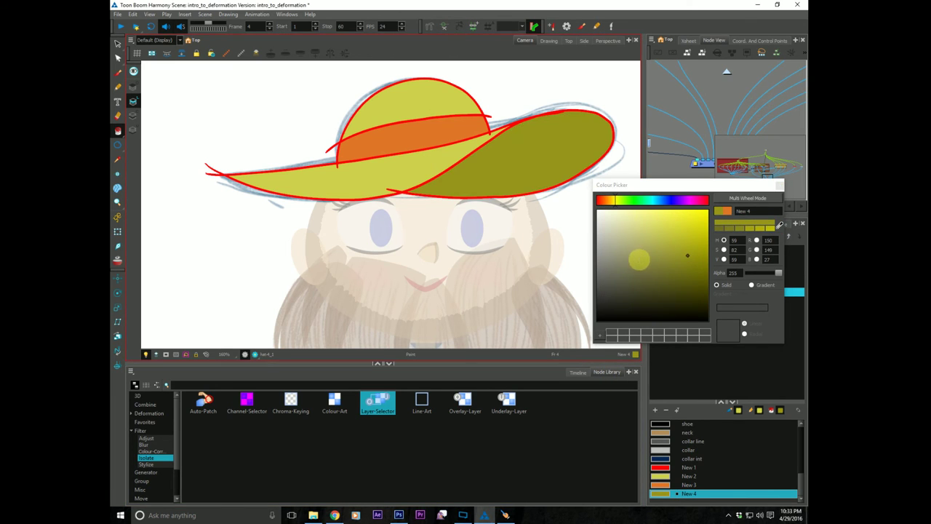
Set the alpha of the red New 1 swatch to 0 to make the hat's traced outlines transparent.
{"action": "left_click", "coordinate": [779, 184]}
{"action": "double_click", "coordinate": [661, 467]}
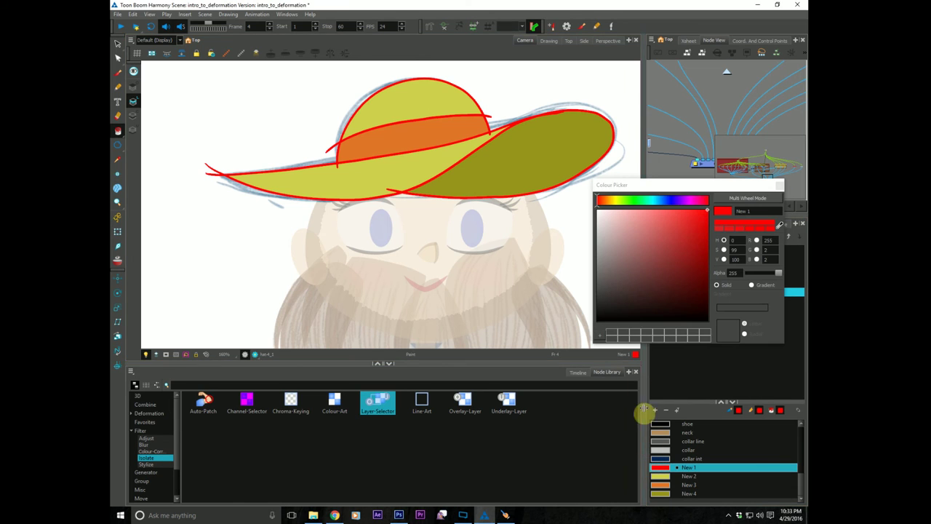
{"action": "left_click_drag", "start_coordinate": [778, 272], "coordinate": [728, 274]}
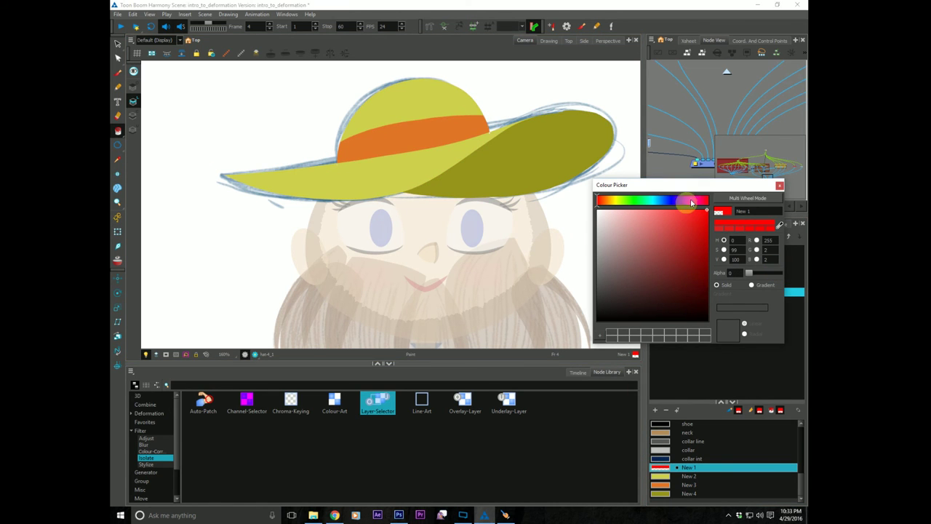
{"action": "left_click", "coordinate": [780, 185]}
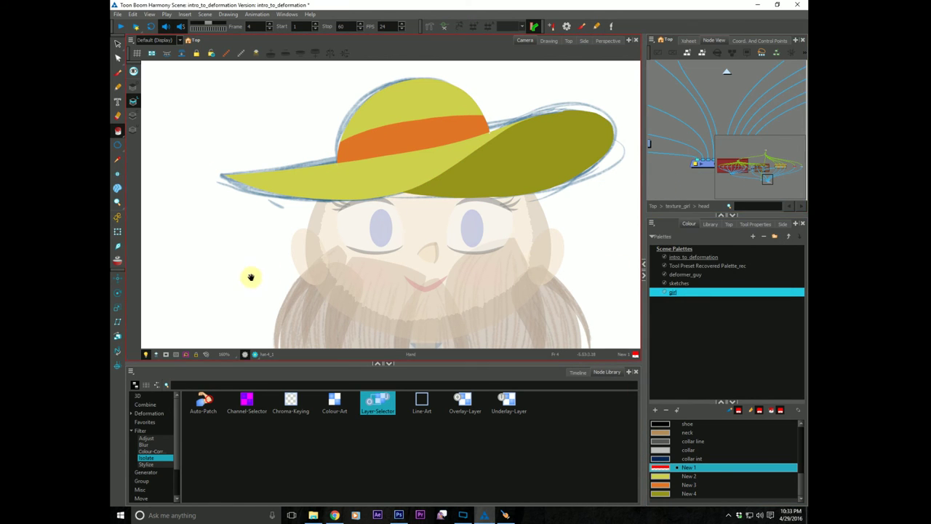
Enlarge the node view to show the hat and composite nodes together, and turn off the light table.
{"action": "left_click_drag", "start_coordinate": [250, 277], "coordinate": [205, 273]}
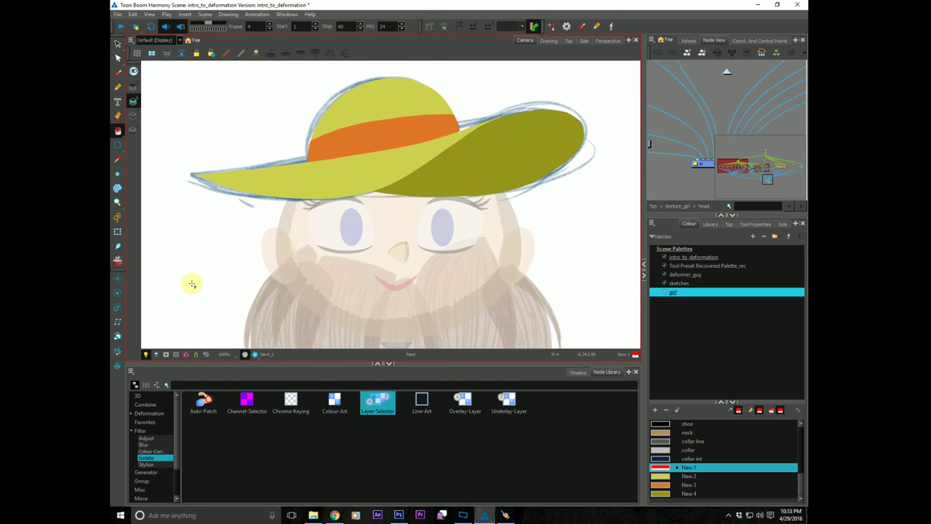
{"action": "left_click_drag", "start_coordinate": [682, 181], "coordinate": [718, 186]}
{"action": "left_click_drag", "start_coordinate": [643, 186], "coordinate": [418, 218]}
{"action": "mouse_move", "coordinate": [304, 235]}
{"action": "left_mouse_down"}
{"action": "mouse_move", "coordinate": [214, 233]}
{"action": "mouse_move", "coordinate": [226, 142]}
{"action": "left_mouse_up"}
{"action": "left_click_drag", "start_coordinate": [525, 158], "coordinate": [516, 118]}
{"action": "left_click_drag", "start_coordinate": [528, 167], "coordinate": [538, 163]}
{"action": "left_click_drag", "start_coordinate": [520, 116], "coordinate": [526, 115]}
{"action": "left_click_drag", "start_coordinate": [525, 165], "coordinate": [541, 142]}
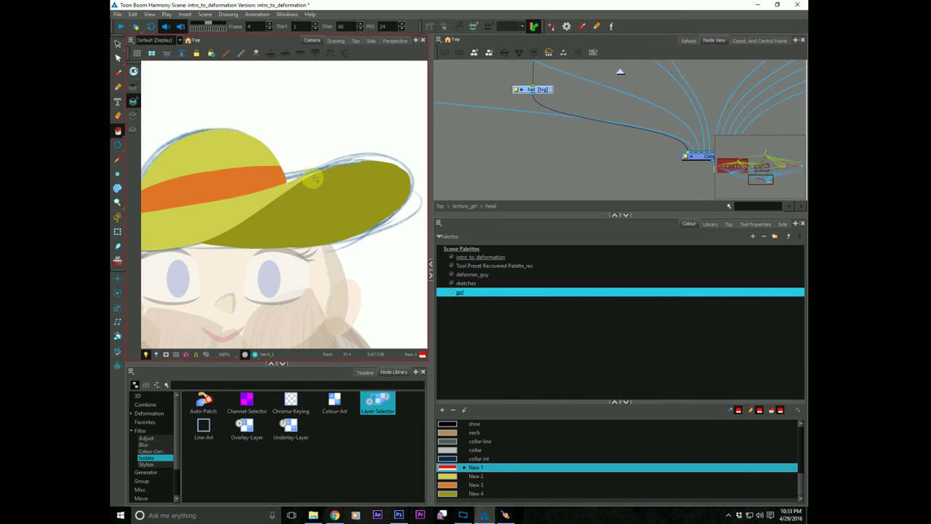
{"action": "left_click_drag", "start_coordinate": [306, 212], "coordinate": [381, 210]}
{"action": "left_click_drag", "start_coordinate": [261, 272], "coordinate": [252, 272]}
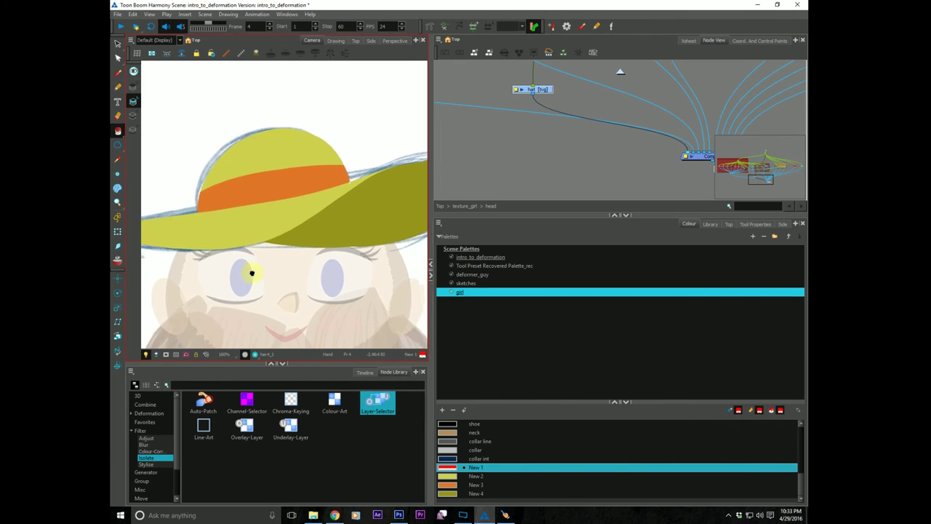
{"action": "left_click", "coordinate": [157, 357]}
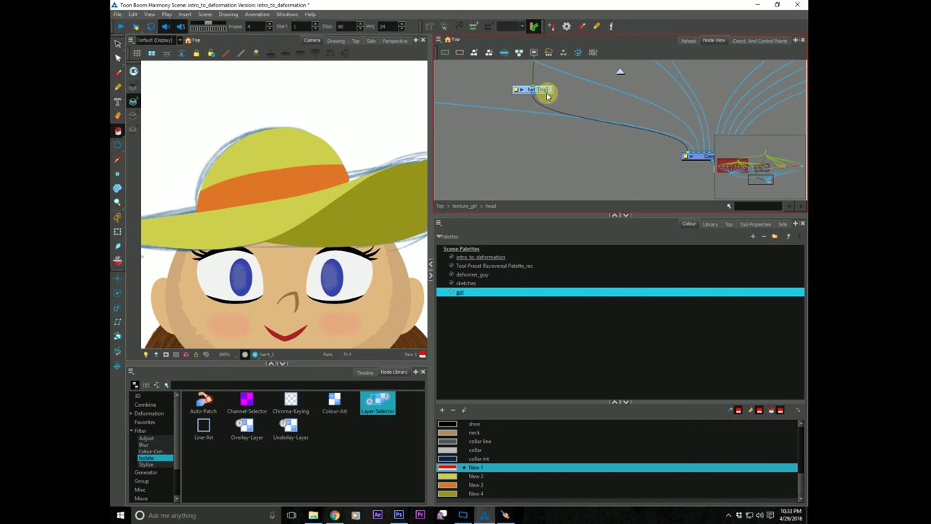
In the Drawing view, cut the brim's dark underside out of the hat's Line Art and paste it into Colour Art.
{"action": "left_click", "coordinate": [336, 41]}
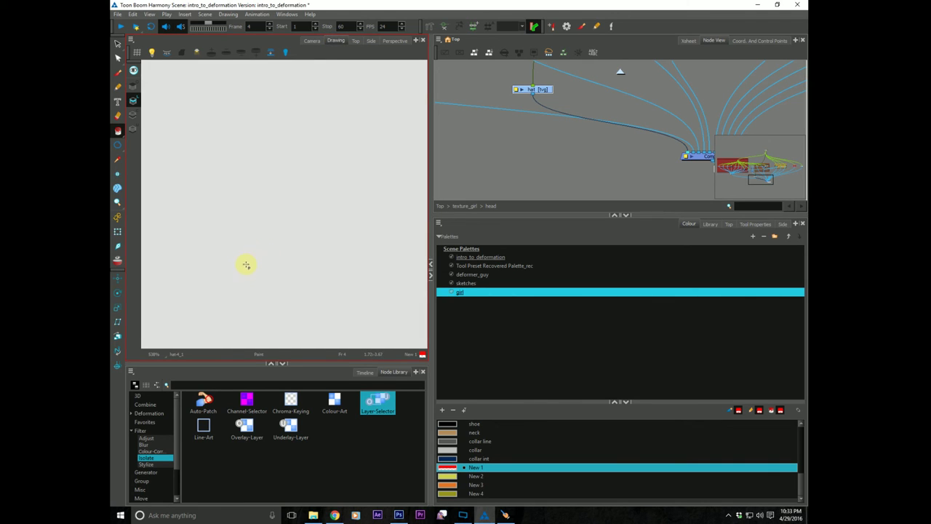
{"action": "key", "text": "shift+m"}
{"action": "key", "text": "alt+z"}
{"action": "left_click", "coordinate": [269, 155]}
{"action": "left_click", "coordinate": [270, 156]}
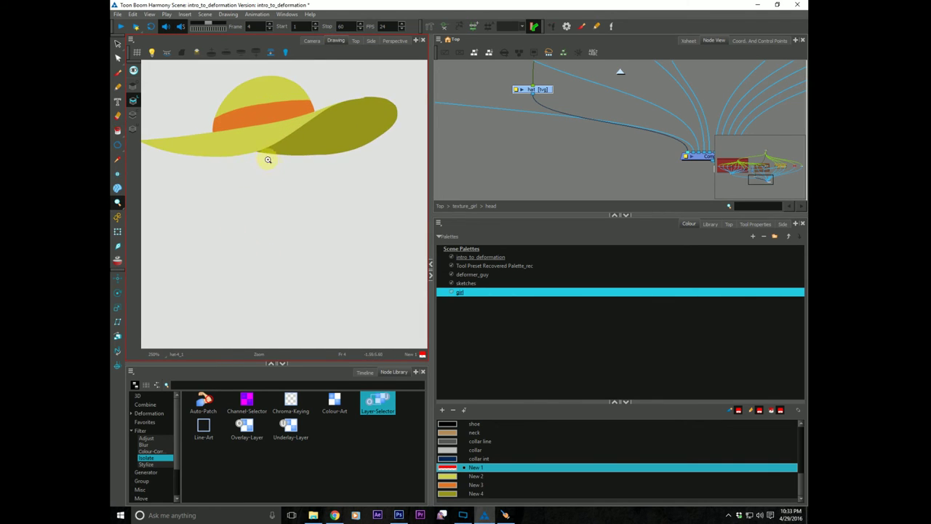
{"action": "left_click_drag", "start_coordinate": [270, 157], "coordinate": [267, 206]}
{"action": "left_click", "coordinate": [119, 45]}
{"action": "left_click", "coordinate": [344, 171]}
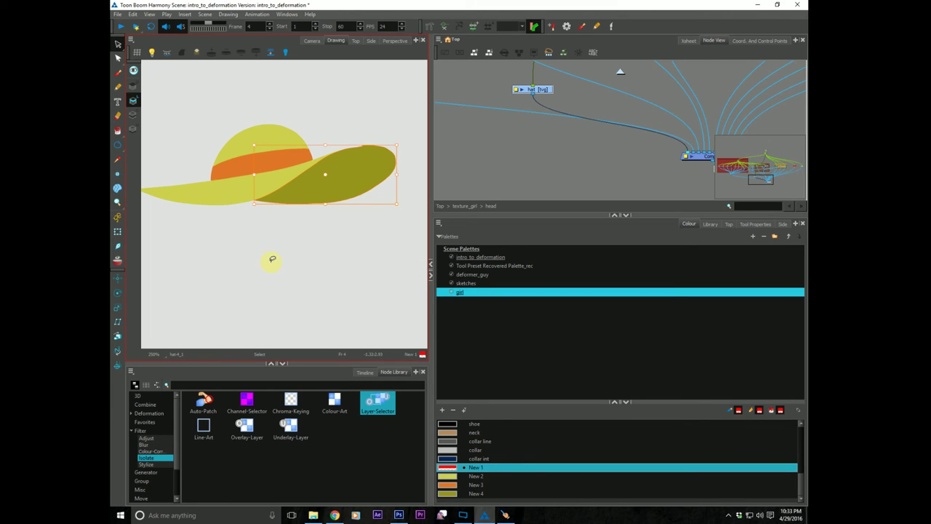
{"action": "key", "text": "Delete"}
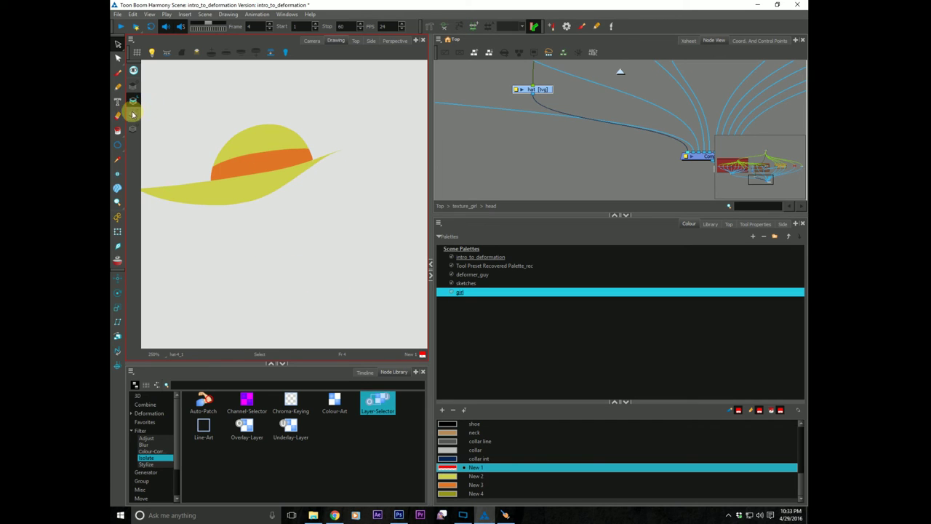
{"action": "left_click", "coordinate": [134, 115]}
{"action": "key", "text": "ctrl+z"}
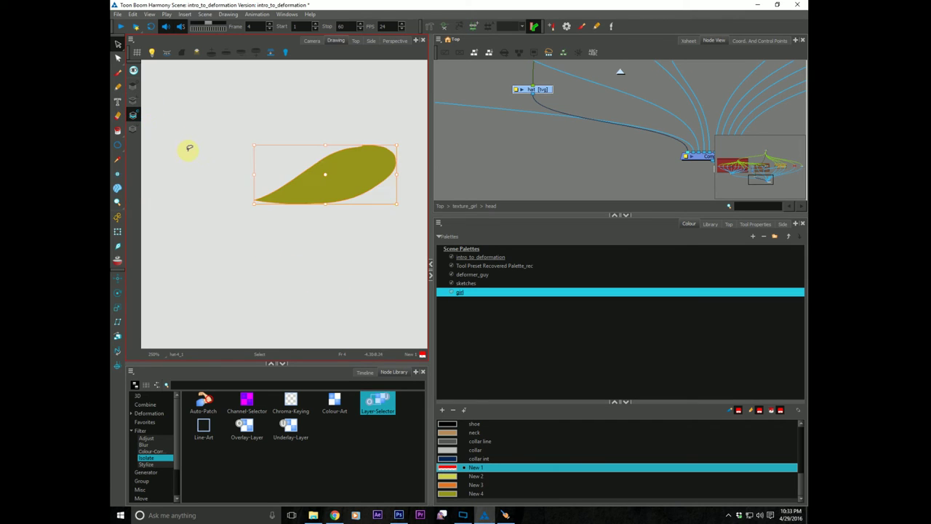
Compare the hat's Line Art and Colour Art contents by alternating between the two layers and briefly previewing all art layers.
{"action": "left_click", "coordinate": [135, 101]}
{"action": "left_click", "coordinate": [134, 115]}
{"action": "left_click", "coordinate": [134, 100]}
{"action": "left_click", "coordinate": [135, 114]}
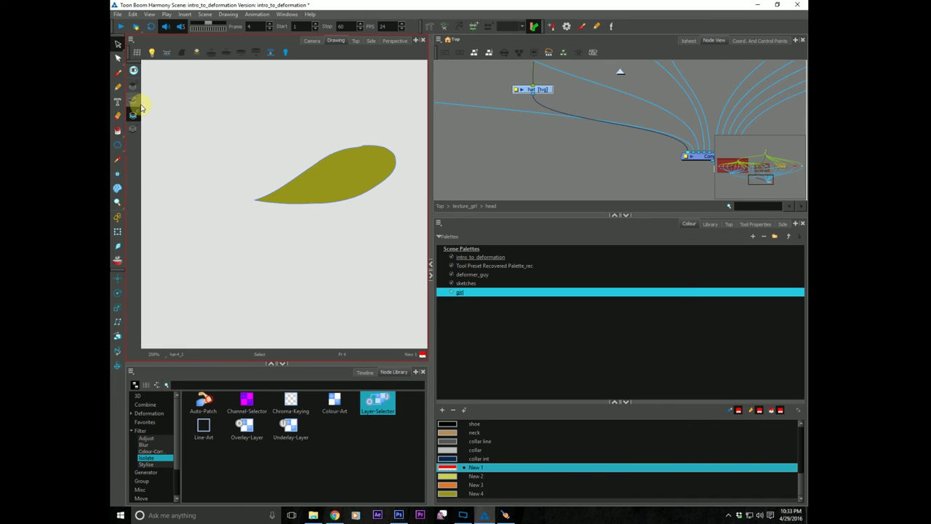
{"action": "left_click", "coordinate": [133, 109]}
{"action": "left_click", "coordinate": [133, 102]}
{"action": "left_click", "coordinate": [134, 100]}
{"action": "left_click", "coordinate": [135, 69]}
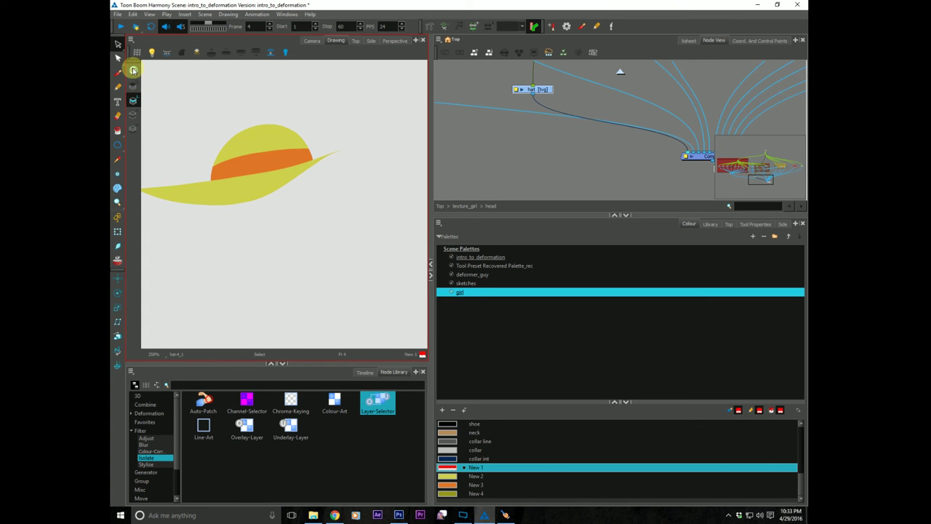
{"action": "left_click", "coordinate": [133, 70]}
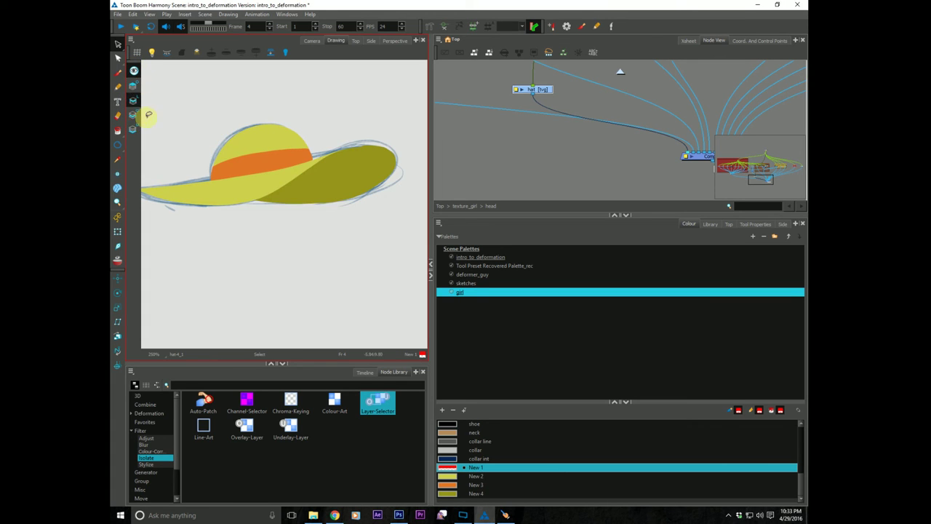
{"action": "left_click", "coordinate": [134, 86]}
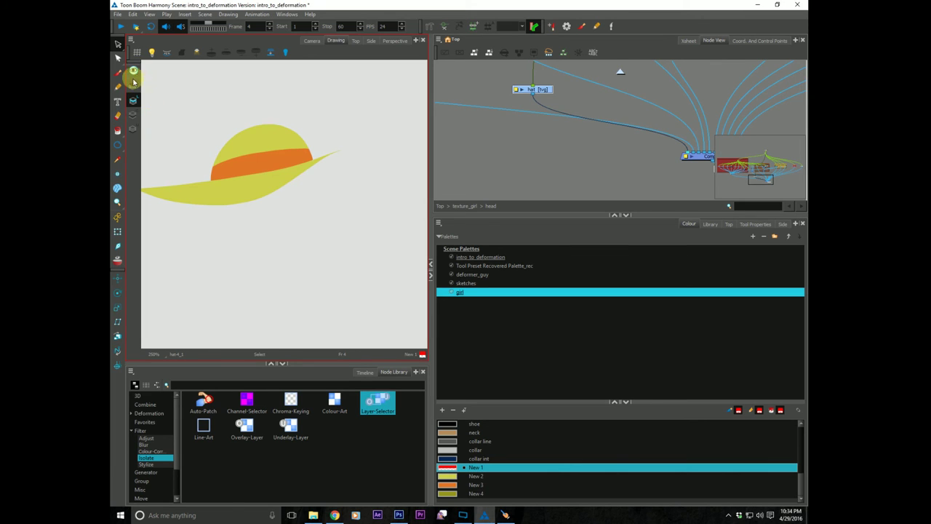
{"action": "left_click", "coordinate": [134, 113]}
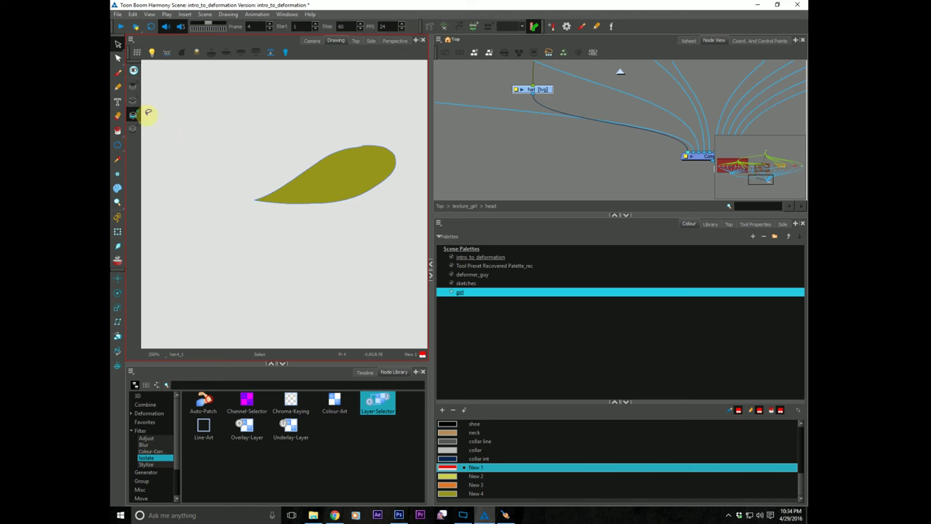
{"action": "left_click", "coordinate": [134, 113]}
{"action": "left_click", "coordinate": [134, 113]}
{"action": "left_click", "coordinate": [133, 112]}
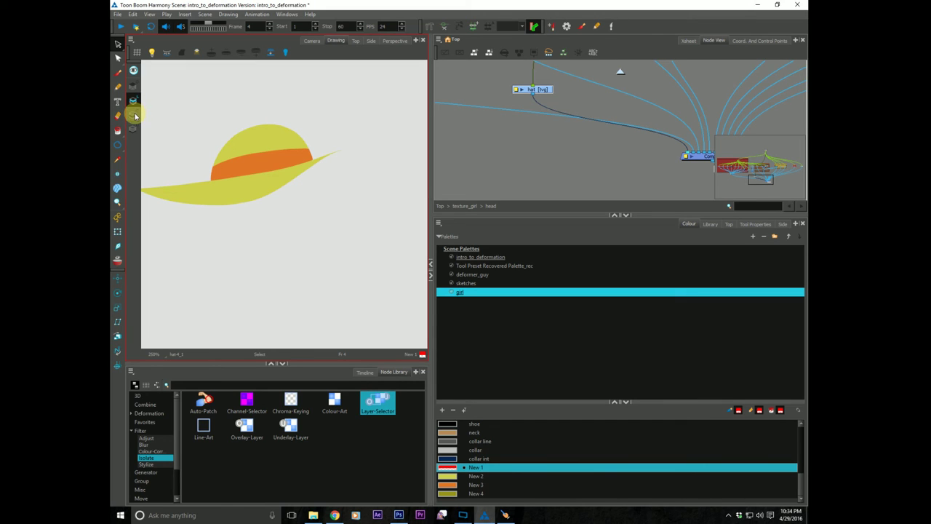
{"action": "left_click", "coordinate": [134, 115]}
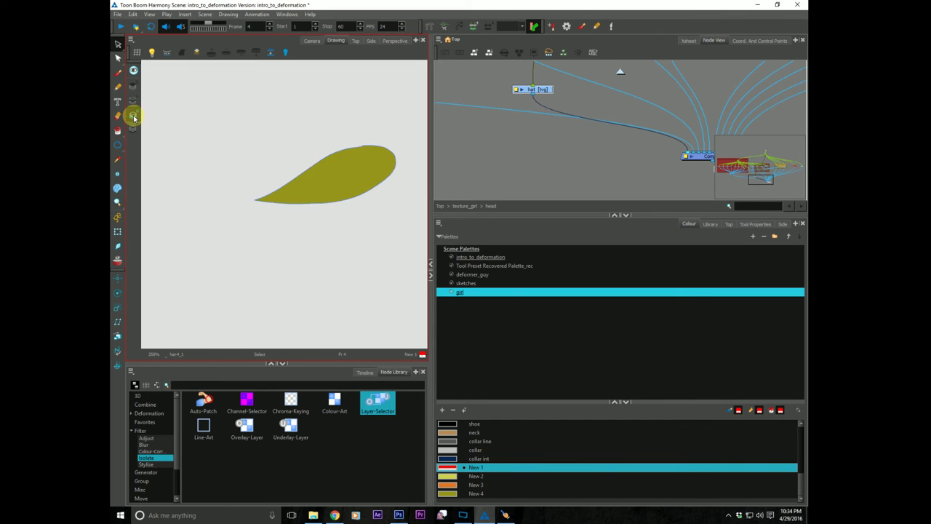
{"action": "left_click", "coordinate": [134, 115]}
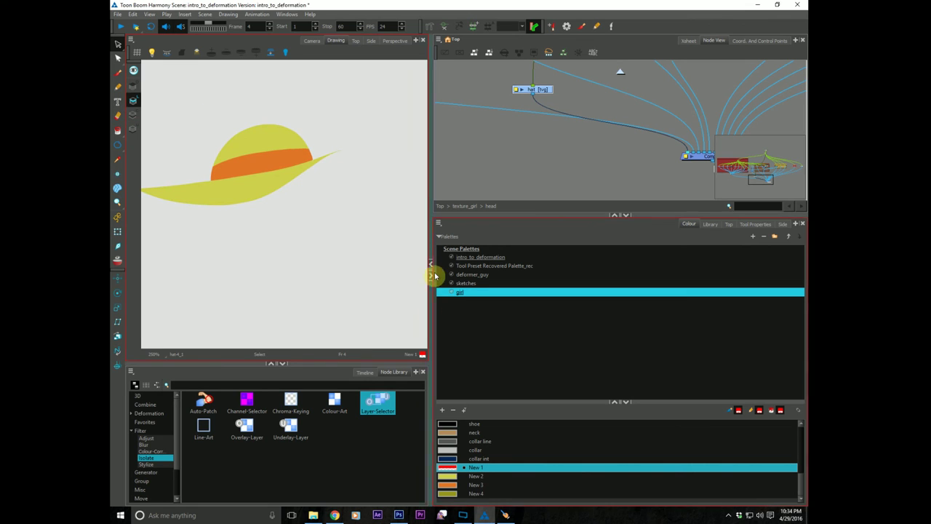
Return to the Camera view and connect a Line-Art node between the hat drawing and the composite.
{"action": "left_click", "coordinate": [308, 40]}
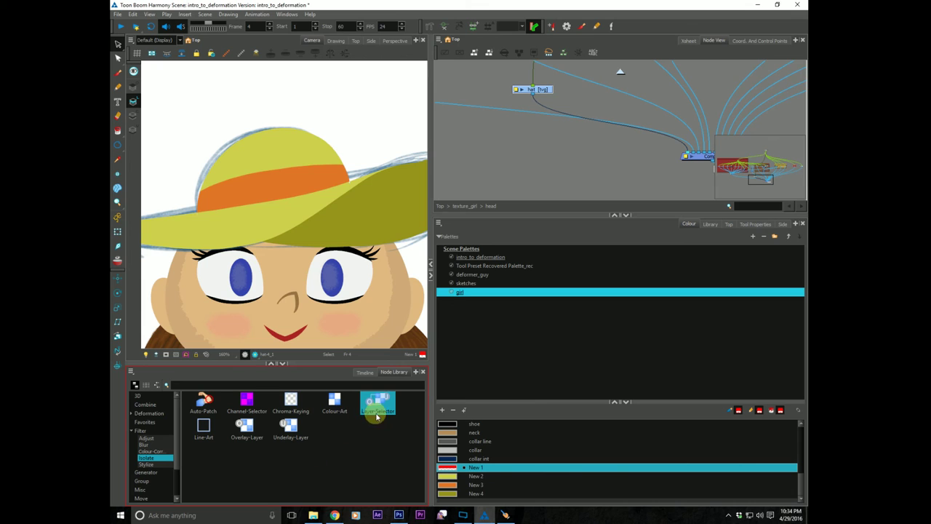
{"action": "left_click_drag", "start_coordinate": [203, 428], "coordinate": [545, 139]}
{"action": "left_click_drag", "start_coordinate": [548, 96], "coordinate": [545, 121]}
{"action": "left_click_drag", "start_coordinate": [595, 167], "coordinate": [548, 153]}
{"action": "left_click_drag", "start_coordinate": [481, 158], "coordinate": [686, 177]}
{"action": "left_click_drag", "start_coordinate": [491, 131], "coordinate": [474, 135]}
{"action": "left_click_drag", "start_coordinate": [630, 179], "coordinate": [477, 137]}
{"action": "left_click_drag", "start_coordinate": [250, 274], "coordinate": [248, 219]}
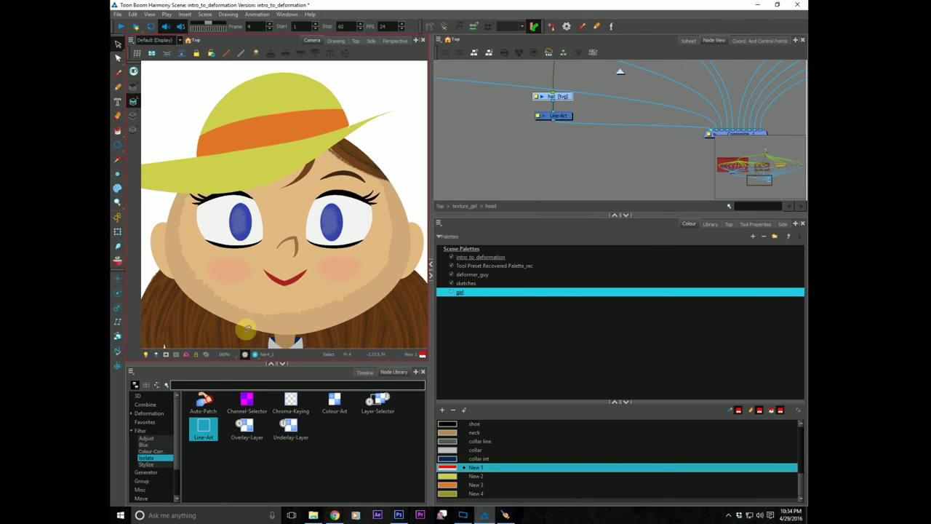
Add a Colour-Art node fed by the hat drawing and connect it to the composite behind the head layers.
{"action": "left_click_drag", "start_coordinate": [335, 401], "coordinate": [631, 117]}
{"action": "mouse_move", "coordinate": [554, 104]}
{"action": "left_mouse_down"}
{"action": "mouse_move", "coordinate": [629, 113]}
{"action": "mouse_move", "coordinate": [542, 141]}
{"action": "mouse_move", "coordinate": [558, 124]}
{"action": "mouse_move", "coordinate": [680, 121]}
{"action": "mouse_move", "coordinate": [676, 137]}
{"action": "left_mouse_up"}
{"action": "key", "text": "alt+z"}
{"action": "left_click", "coordinate": [243, 279], "text": "alt"}
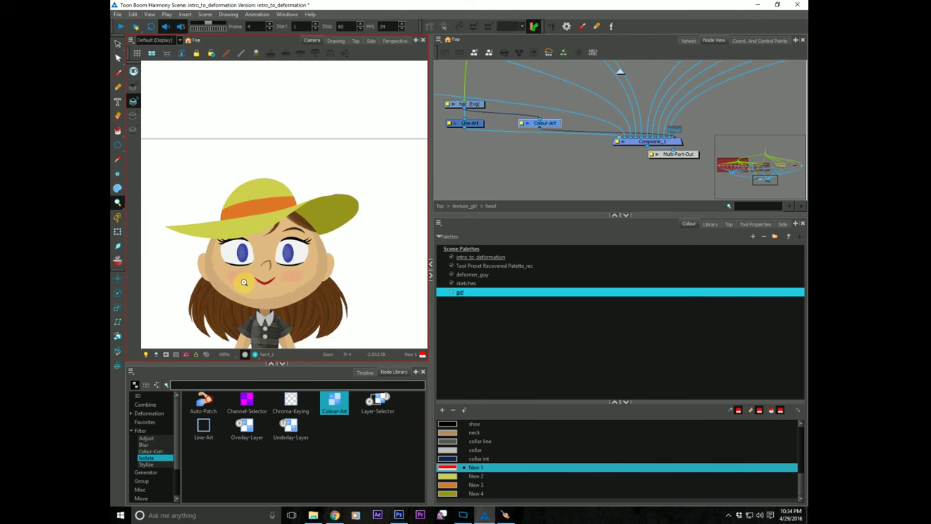
{"action": "mouse_move", "coordinate": [243, 280]}
{"action": "left_mouse_down"}
{"action": "mouse_move", "coordinate": [260, 294]}
{"action": "mouse_move", "coordinate": [264, 254]}
{"action": "left_mouse_up"}
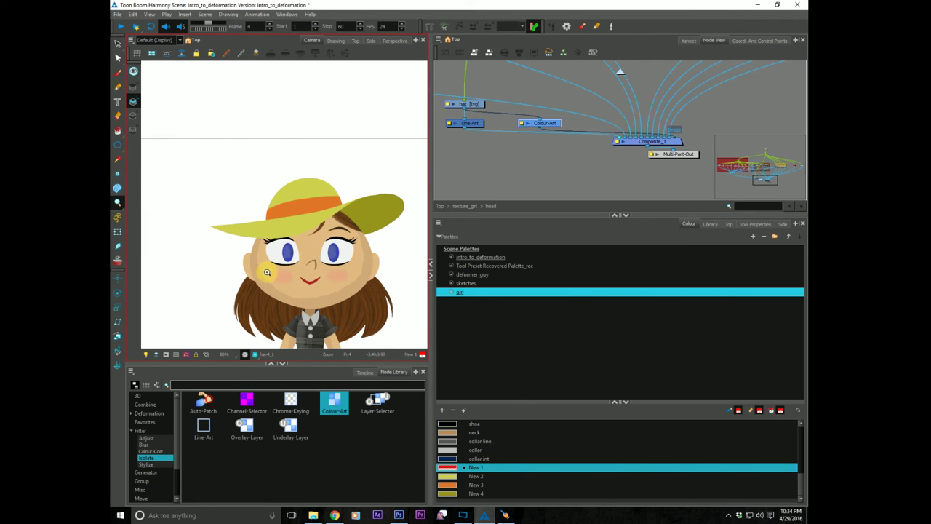
{"action": "left_click", "coordinate": [264, 274]}
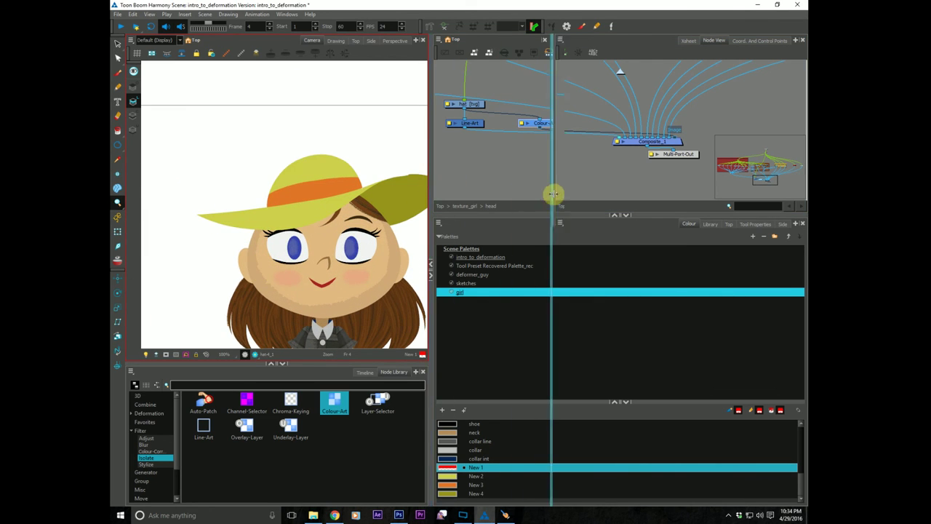
Select the hat in the Camera view and relocate its drawing pivot to the middle of the hat.
{"action": "left_click", "coordinate": [118, 232]}
{"action": "left_click", "coordinate": [352, 167]}
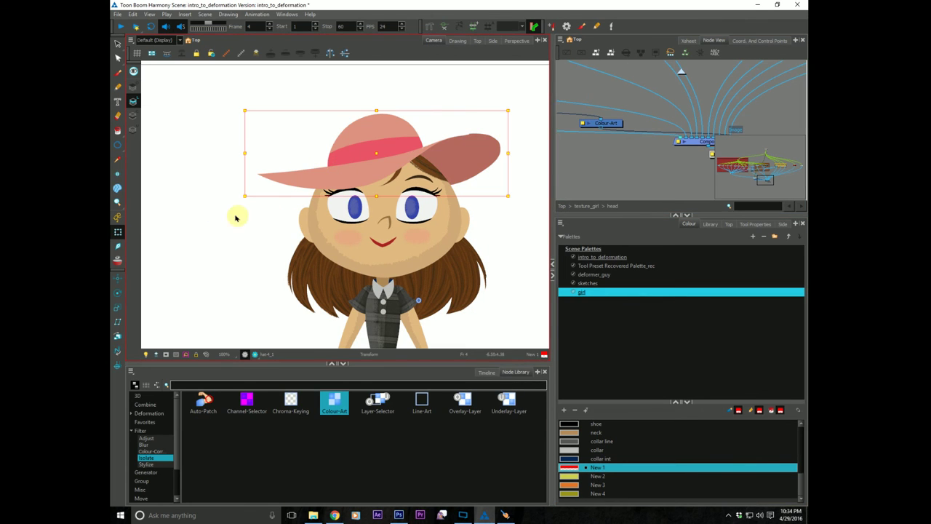
{"action": "left_click", "coordinate": [118, 174]}
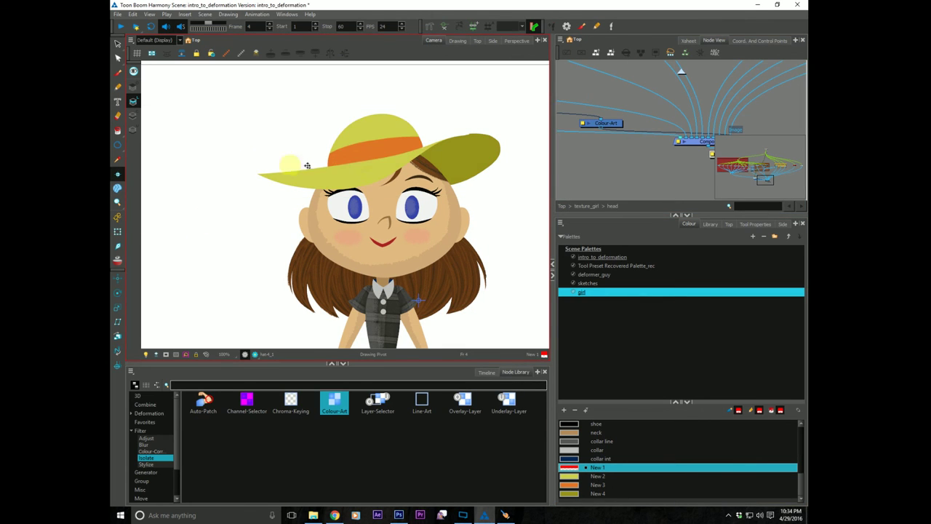
Rotate the hat slightly counter-clockwise and shift it down and to the left on the girl's head.
{"action": "left_click", "coordinate": [117, 231]}
{"action": "left_click_drag", "start_coordinate": [241, 200], "coordinate": [307, 193]}
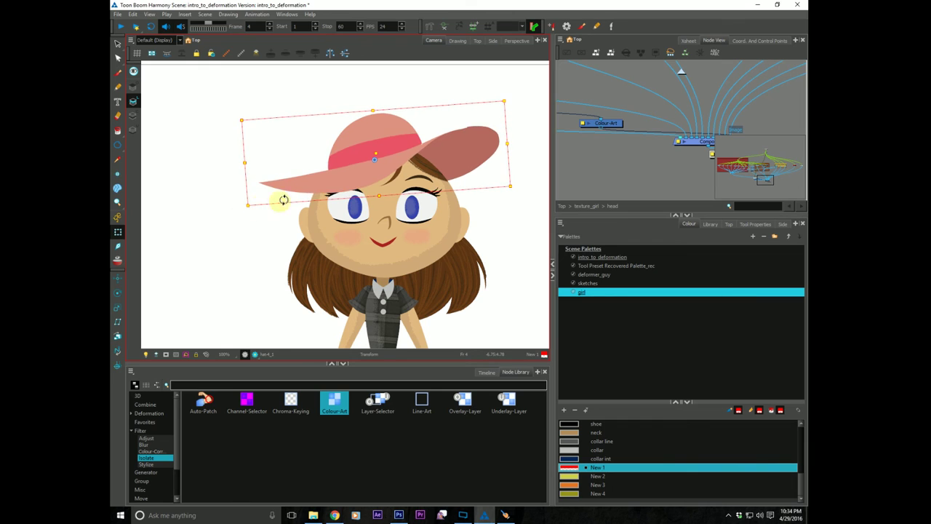
{"action": "left_click_drag", "start_coordinate": [353, 167], "coordinate": [315, 192]}
{"action": "left_click", "coordinate": [620, 227]}
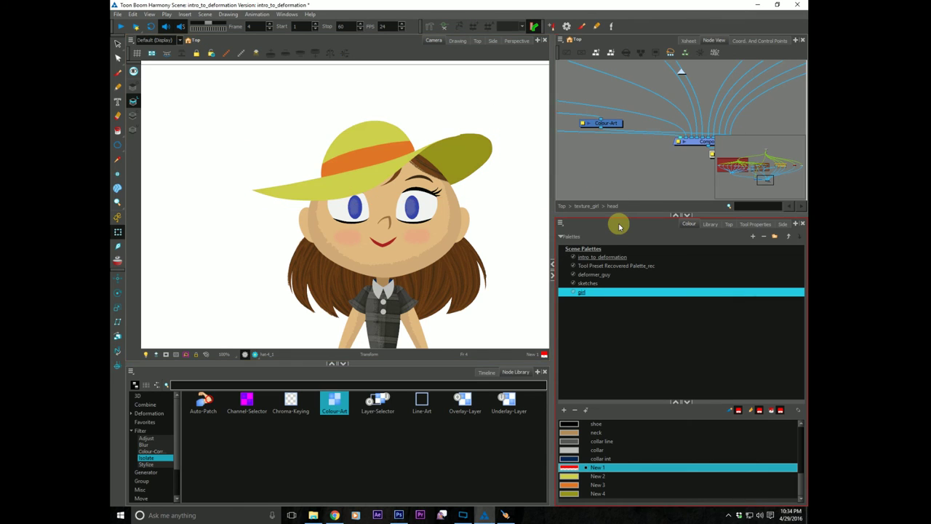
Rotate the hat clockwise until its brim sits level and reposition it on the girl's head, keeping the hat selected.
{"action": "left_click_drag", "start_coordinate": [289, 191], "coordinate": [287, 182]}
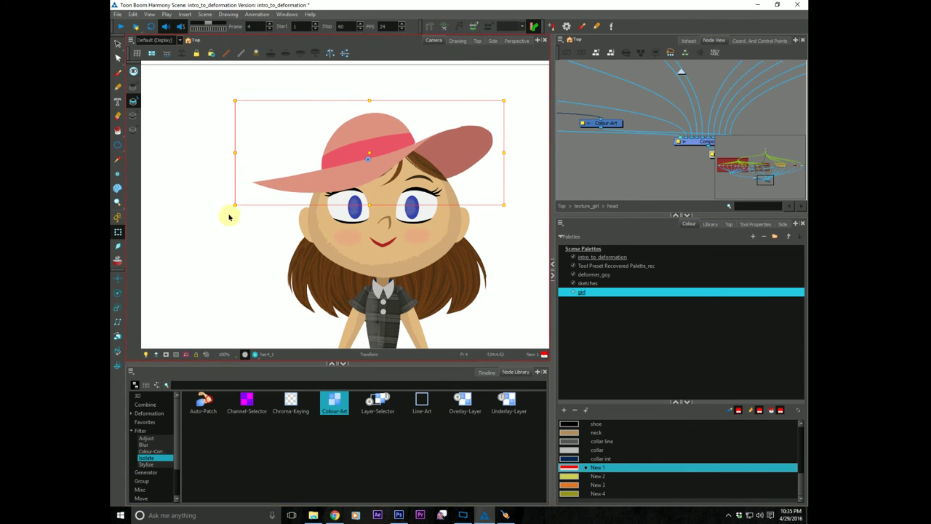
{"action": "left_click_drag", "start_coordinate": [229, 211], "coordinate": [222, 177]}
{"action": "left_click_drag", "start_coordinate": [320, 170], "coordinate": [328, 169]}
{"action": "left_click", "coordinate": [620, 178]}
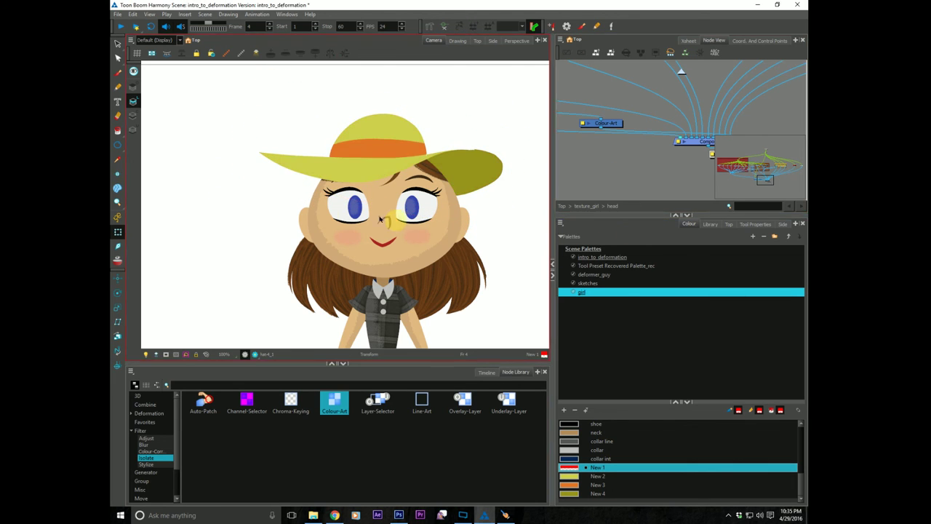
{"action": "left_click", "coordinate": [340, 170]}
{"action": "left_click", "coordinate": [474, 173]}
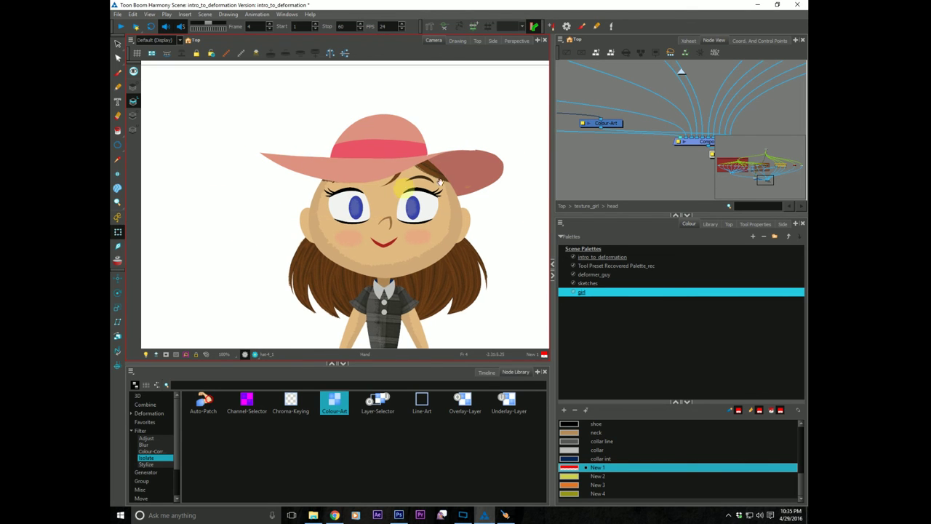
{"action": "left_click", "coordinate": [370, 169]}
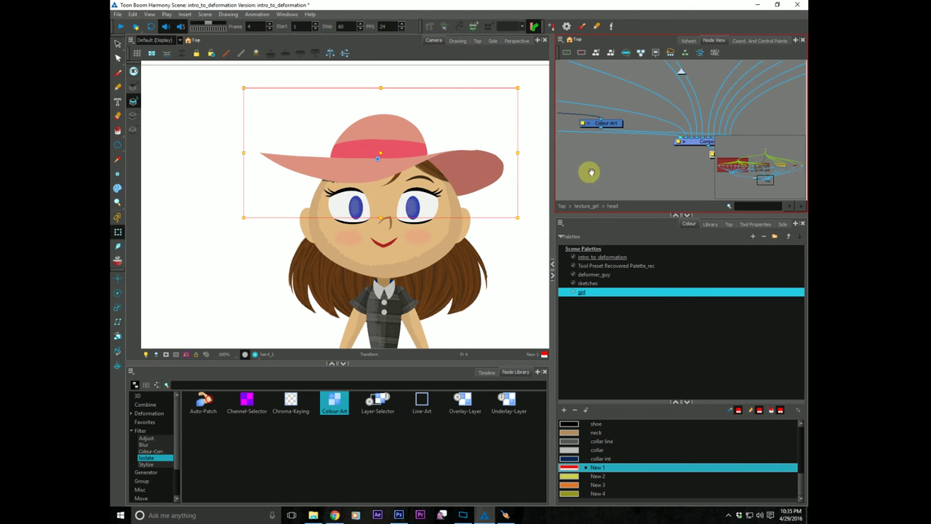
Rearrange the hat's nodes so the hat drawing sits above its Line-Art and Colour-Art nodes with clear spacing.
{"action": "left_click_drag", "start_coordinate": [601, 171], "coordinate": [710, 178]}
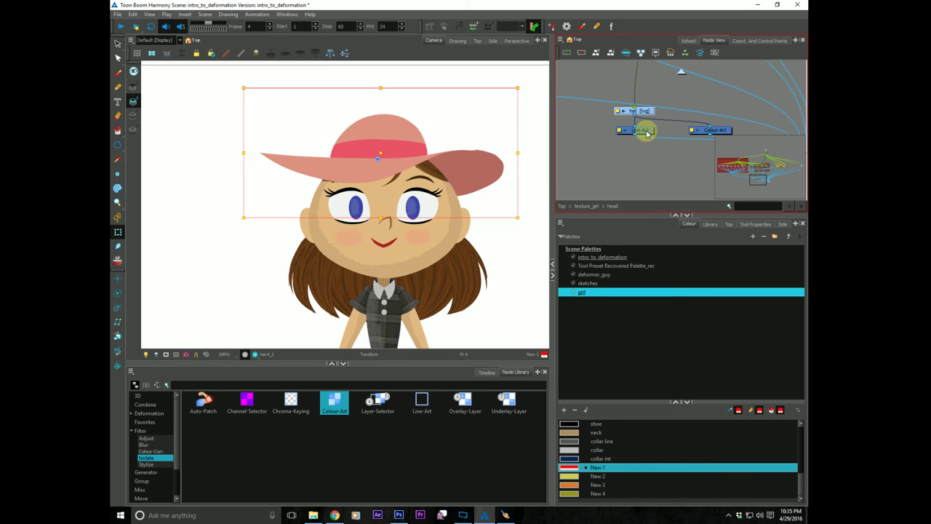
{"action": "left_click_drag", "start_coordinate": [645, 130], "coordinate": [640, 137]}
{"action": "left_click", "coordinate": [717, 129]}
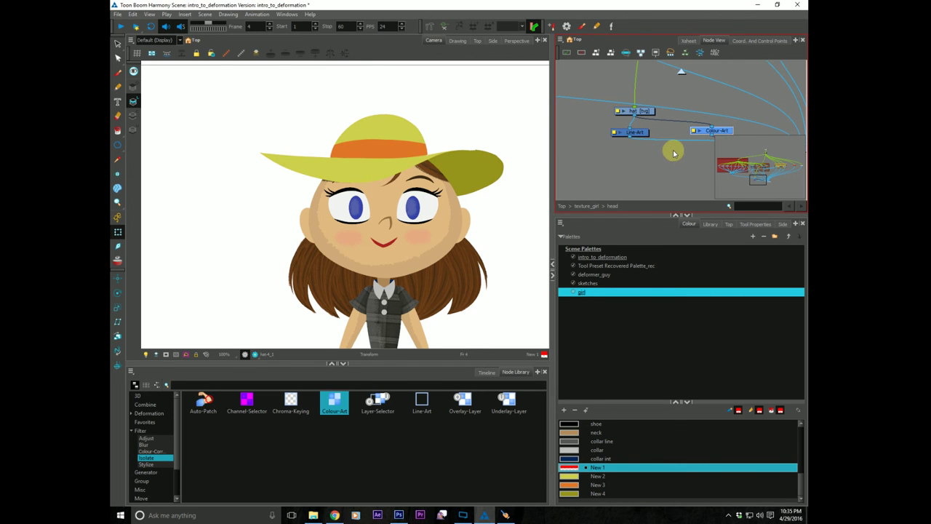
{"action": "left_click_drag", "start_coordinate": [635, 110], "coordinate": [637, 113]}
{"action": "left_click_drag", "start_coordinate": [317, 217], "coordinate": [305, 217]}
{"action": "key", "text": "ctrl+z"}
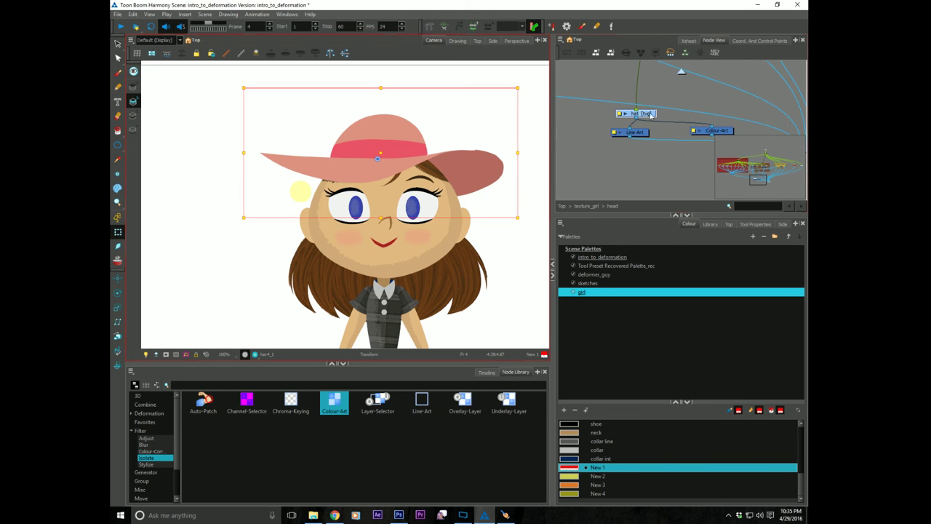
{"action": "left_click_drag", "start_coordinate": [646, 114], "coordinate": [644, 95]}
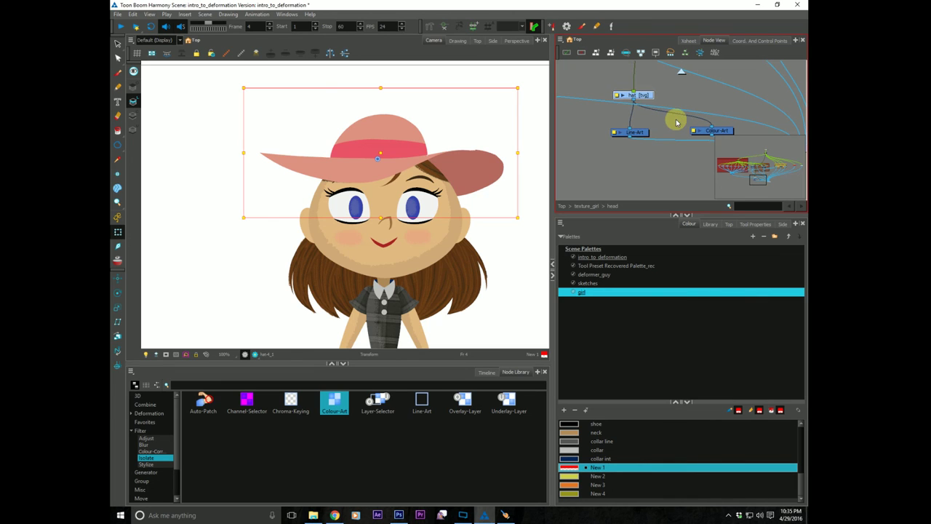
Open the hat in the Drawing view, locate its timeline layer, go to its empty cell at frame 5 and enable onion skin.
{"action": "left_click", "coordinate": [457, 40]}
{"action": "left_click", "coordinate": [487, 372]}
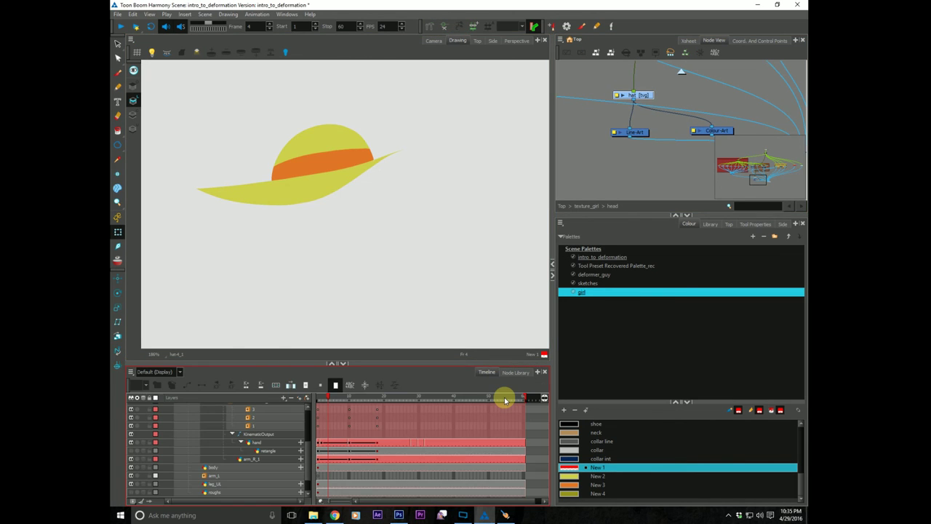
{"action": "key", "text": "o"}
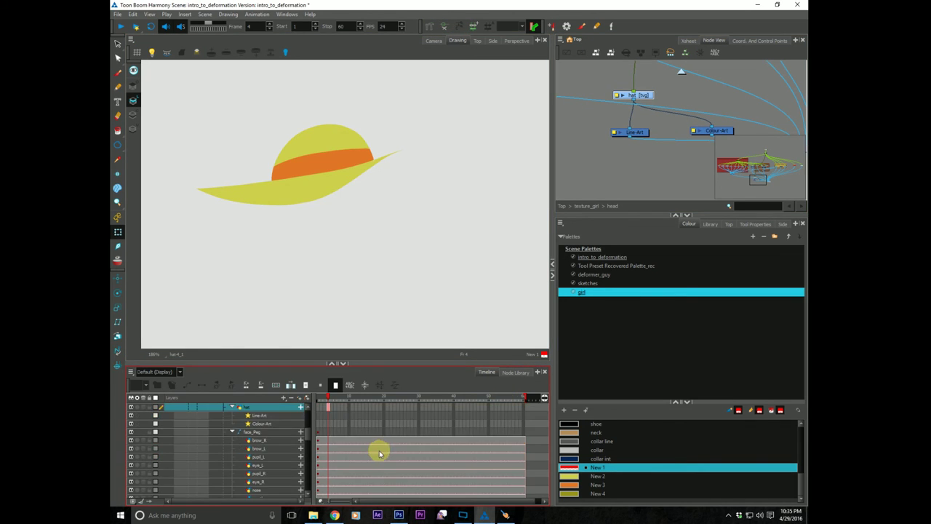
{"action": "left_click", "coordinate": [331, 407]}
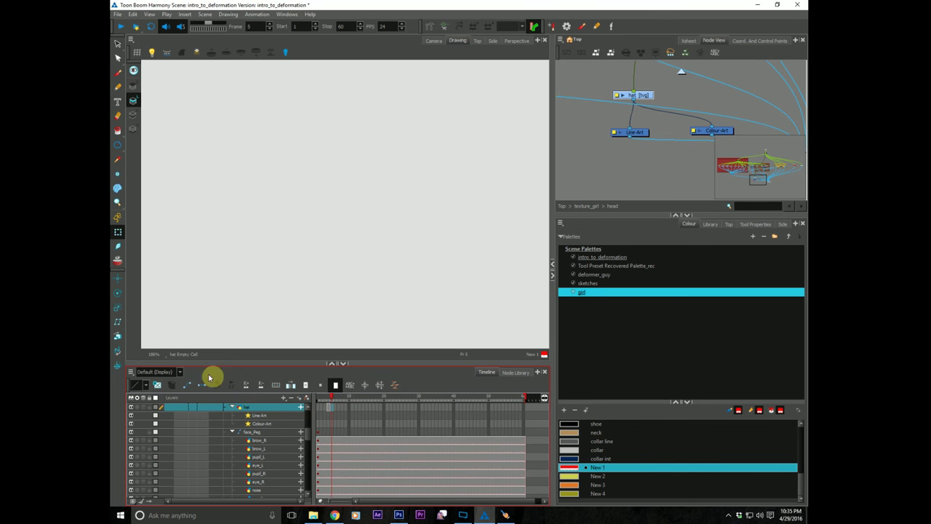
{"action": "left_click", "coordinate": [118, 261]}
{"action": "left_click_drag", "start_coordinate": [243, 272], "coordinate": [254, 273]}
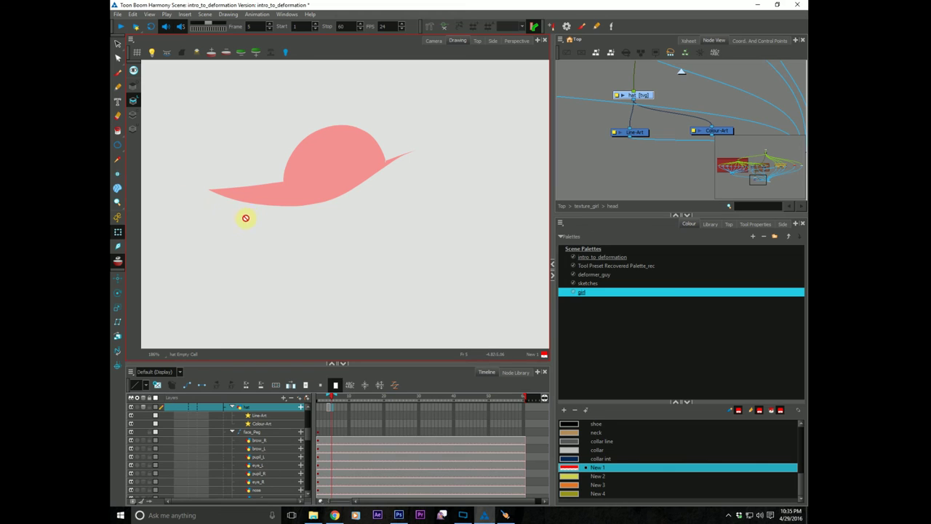
Set the alpha of the New 1 line colour to 255.
{"action": "double_click", "coordinate": [569, 467]}
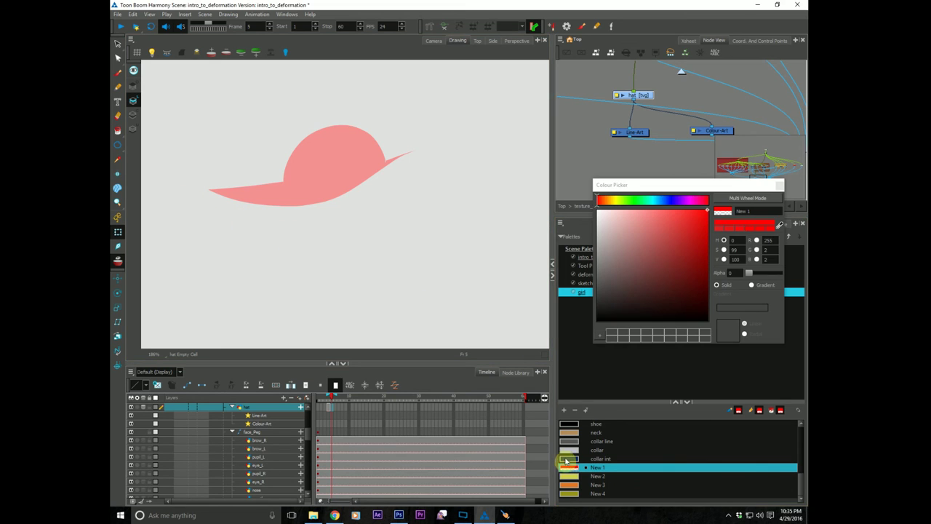
{"action": "left_click_drag", "start_coordinate": [750, 275], "coordinate": [786, 266]}
{"action": "left_click_drag", "start_coordinate": [239, 202], "coordinate": [250, 186]}
{"action": "left_click", "coordinate": [578, 139]}
{"action": "left_click", "coordinate": [473, 136]}
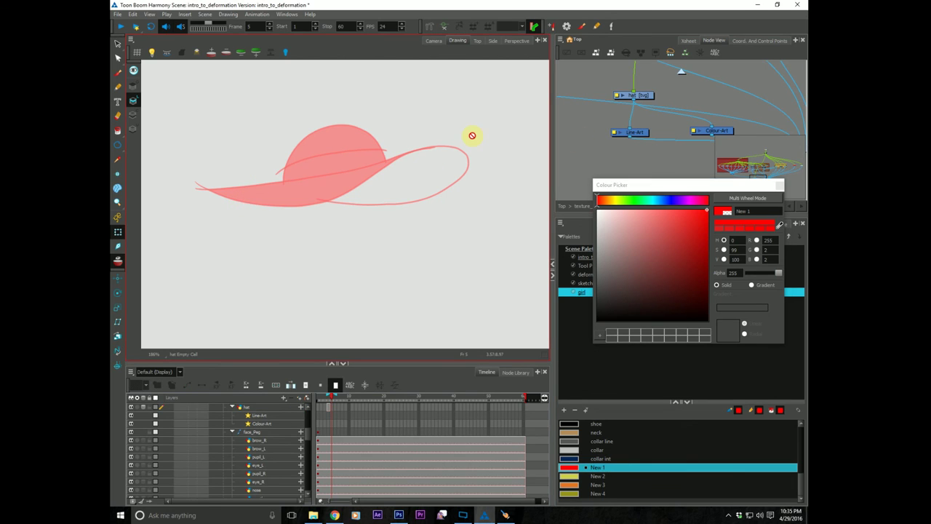
Draw a second hat outline with the Pencil on frame 5, with a drooping front brim, folded back brim, crown and band.
{"action": "key", "text": "alt+slash"}
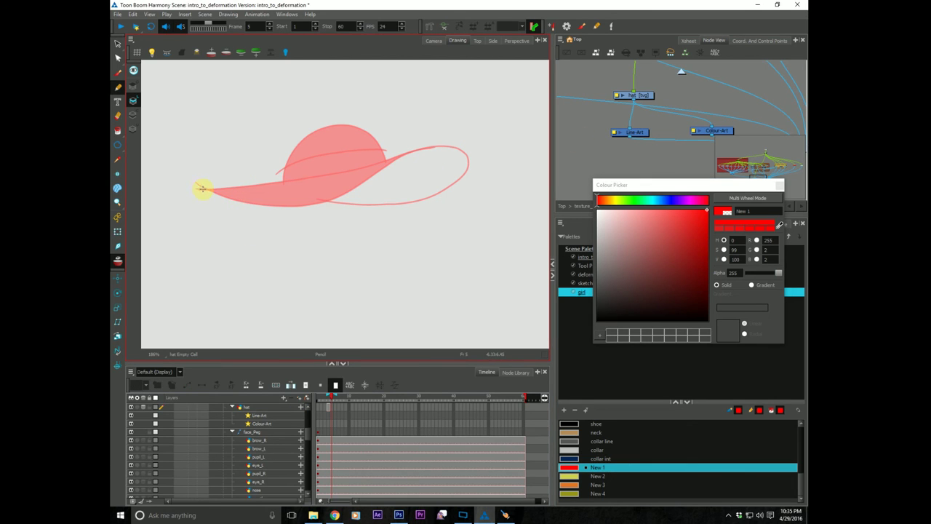
{"action": "mouse_move", "coordinate": [198, 190]}
{"action": "left_mouse_down"}
{"action": "mouse_move", "coordinate": [287, 203]}
{"action": "mouse_move", "coordinate": [330, 190]}
{"action": "mouse_move", "coordinate": [382, 129]}
{"action": "mouse_move", "coordinate": [405, 116]}
{"action": "left_mouse_up"}
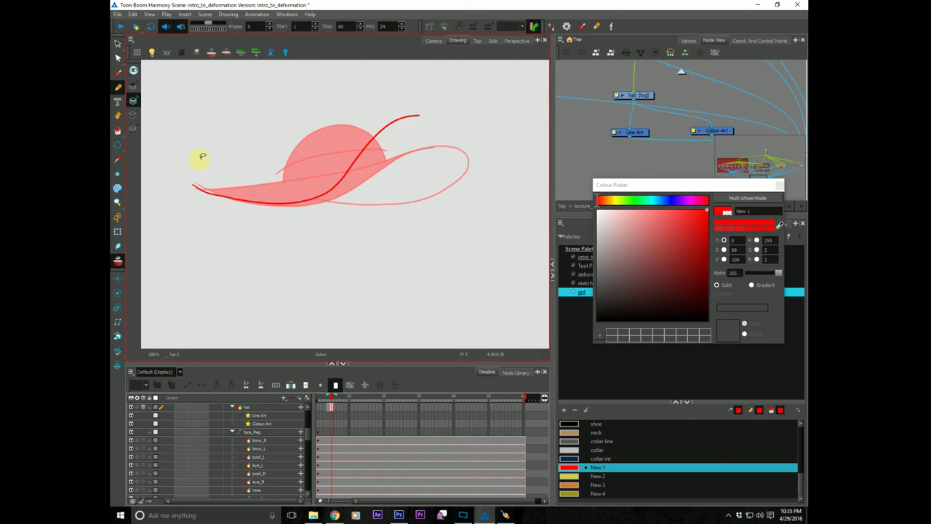
{"action": "key", "text": "ctrl+z"}
{"action": "mouse_move", "coordinate": [208, 191]}
{"action": "left_mouse_down"}
{"action": "mouse_move", "coordinate": [291, 229]}
{"action": "mouse_move", "coordinate": [381, 206]}
{"action": "mouse_move", "coordinate": [322, 200]}
{"action": "left_mouse_up"}
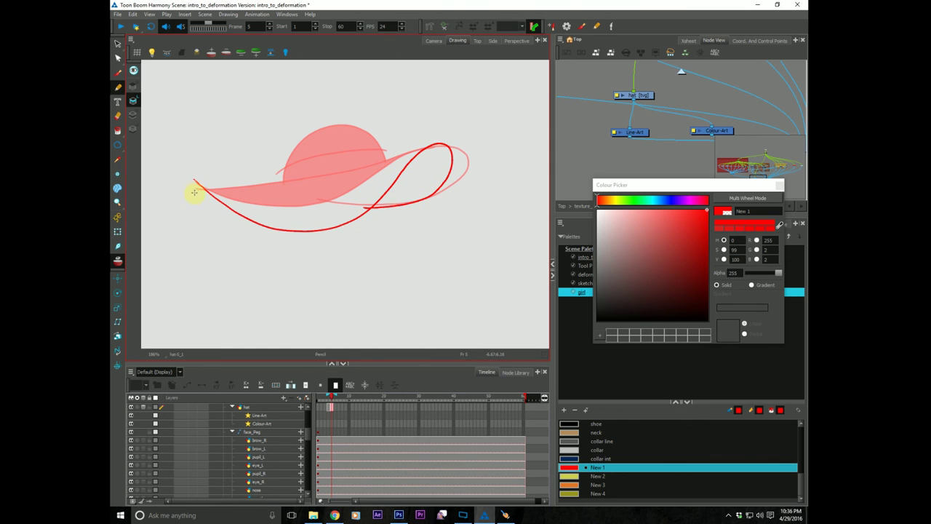
{"action": "left_click_drag", "start_coordinate": [206, 189], "coordinate": [411, 149]}
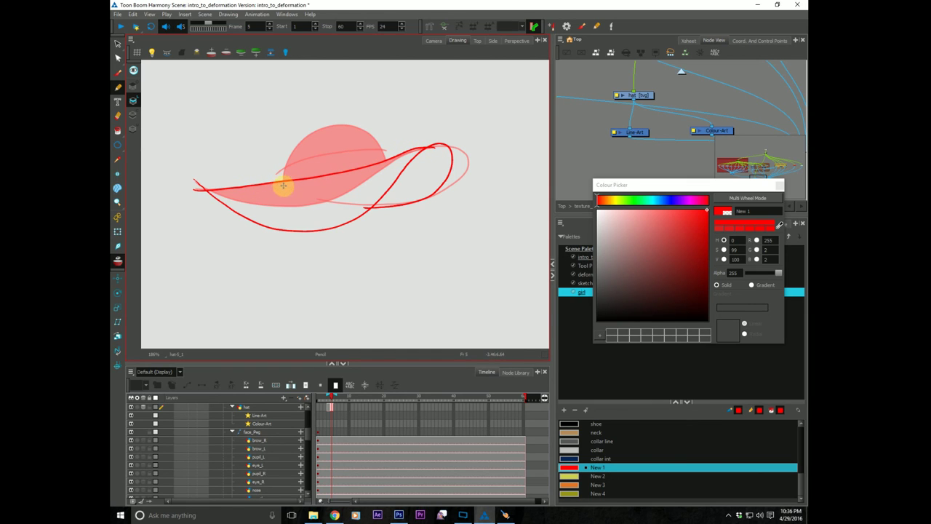
{"action": "mouse_move", "coordinate": [282, 186]}
{"action": "left_mouse_down"}
{"action": "mouse_move", "coordinate": [286, 140]}
{"action": "mouse_move", "coordinate": [315, 130]}
{"action": "mouse_move", "coordinate": [382, 159]}
{"action": "left_mouse_up"}
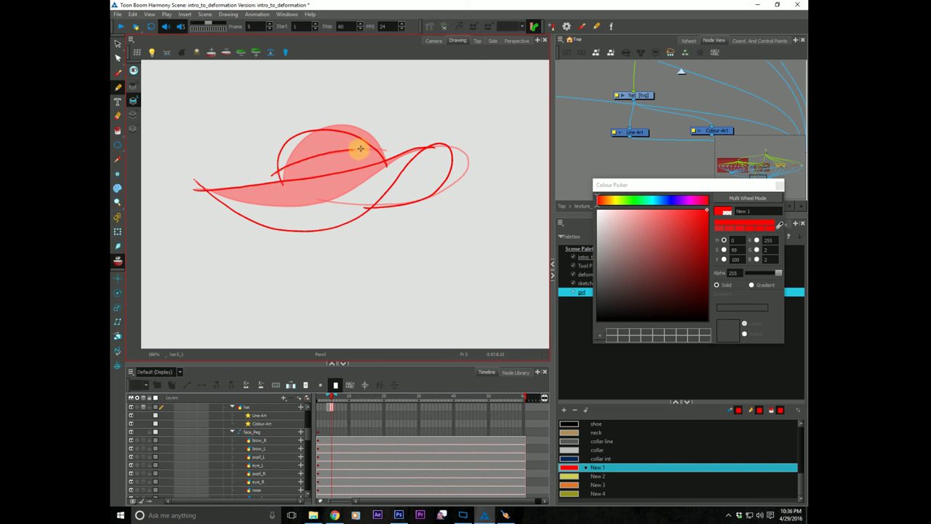
{"action": "left_click_drag", "start_coordinate": [633, 184], "coordinate": [634, 171]}
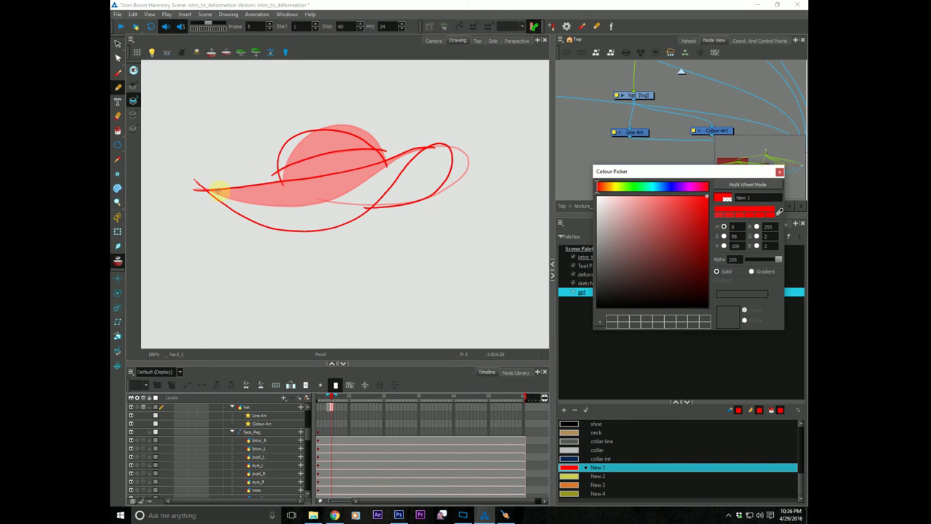
Sample the first hat's colours and fill the new hat's band with New 3 and its brim with New 2.
{"action": "key", "text": "d"}
{"action": "left_click", "coordinate": [314, 166]}
{"action": "key", "text": "."}
{"action": "key", "text": "i"}
{"action": "left_click", "coordinate": [307, 167]}
{"action": "key", "text": "d"}
{"action": "left_click", "coordinate": [306, 148]}
{"action": "key", "text": "."}
{"action": "left_click", "coordinate": [302, 196]}
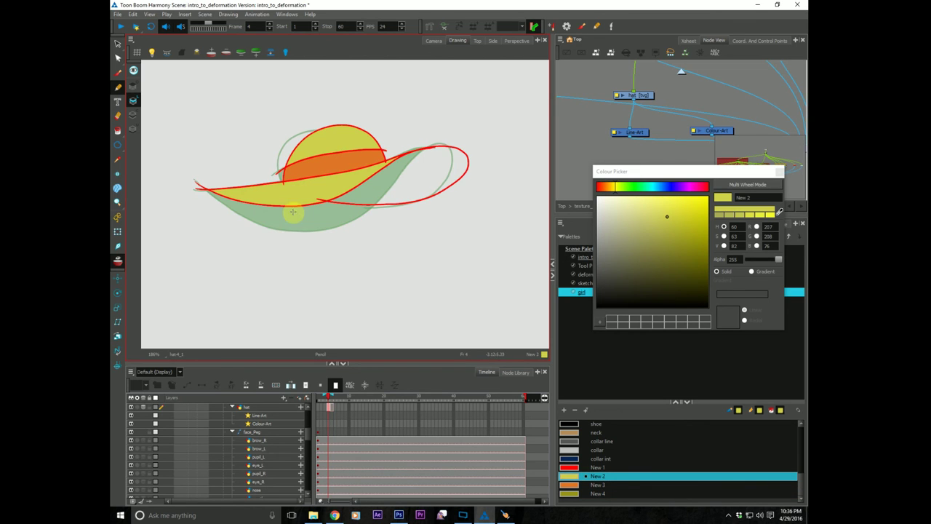
Check the Colour Art layer on both frames and fill the new brim's folded underside with New 4 on Line Art.
{"action": "left_click", "coordinate": [134, 114]}
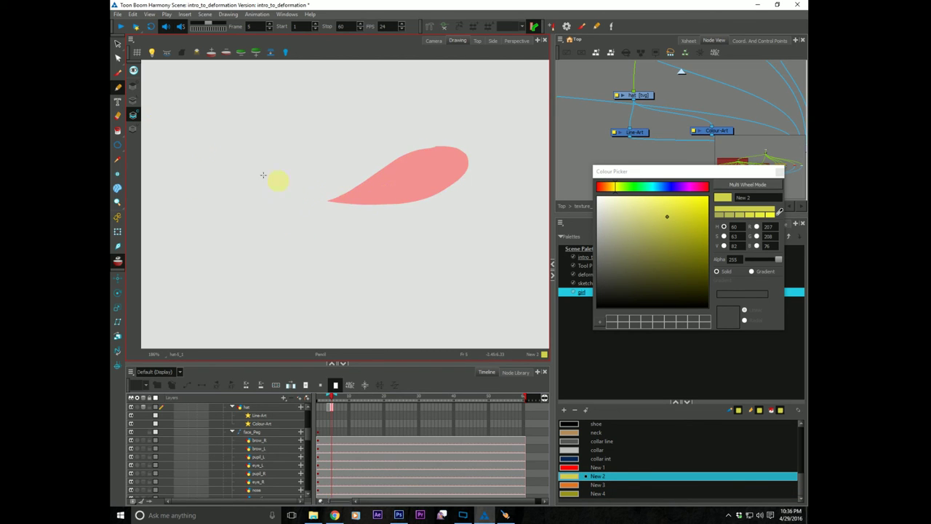
{"action": "left_click", "coordinate": [134, 101]}
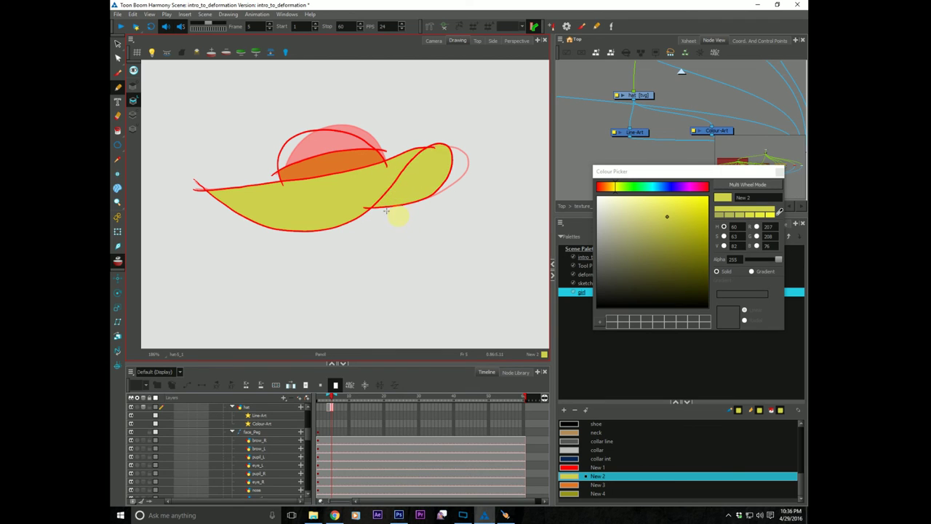
{"action": "left_click", "coordinate": [134, 114]}
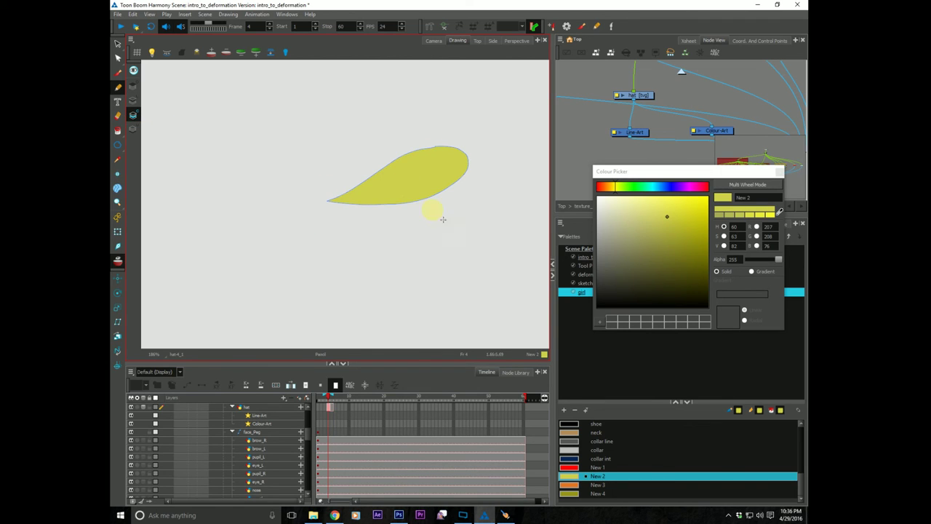
{"action": "left_click", "coordinate": [569, 493]}
{"action": "left_click", "coordinate": [416, 184]}
{"action": "key", "text": "."}
{"action": "key", "text": "alt+slash"}
{"action": "left_click", "coordinate": [135, 101]}
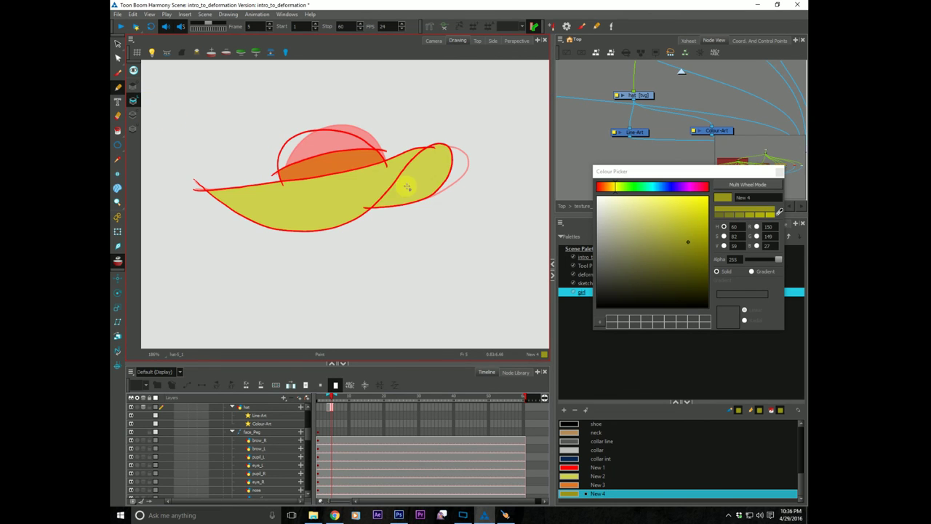
Fill the new hat's crown with New 2 and set the New 1 line colour's alpha to 0.
{"action": "left_click", "coordinate": [570, 467]}
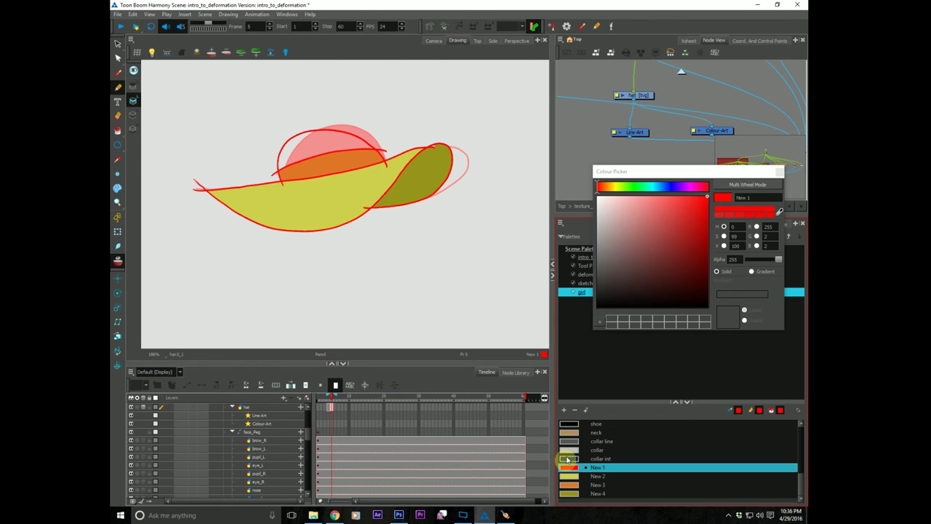
{"action": "left_click_drag", "start_coordinate": [777, 259], "coordinate": [675, 267]}
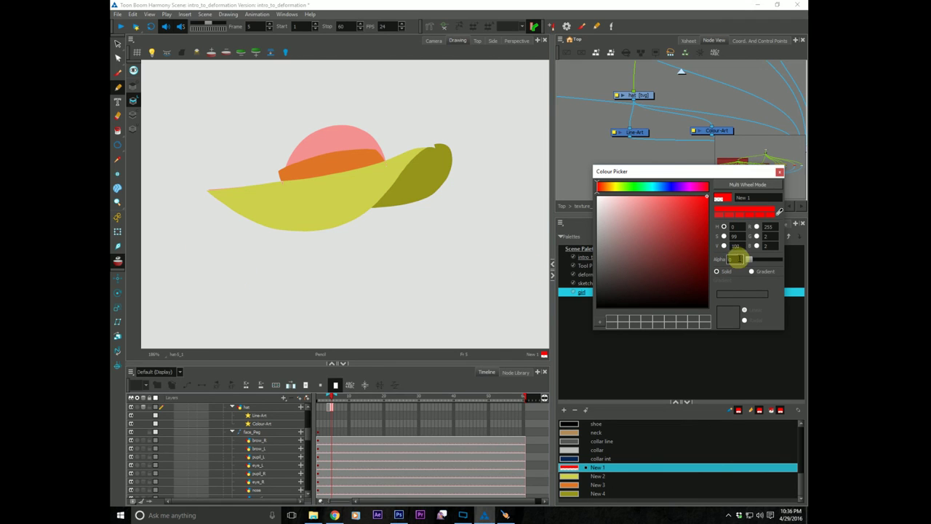
{"action": "left_click_drag", "start_coordinate": [750, 259], "coordinate": [783, 258]}
{"action": "left_click", "coordinate": [569, 476]}
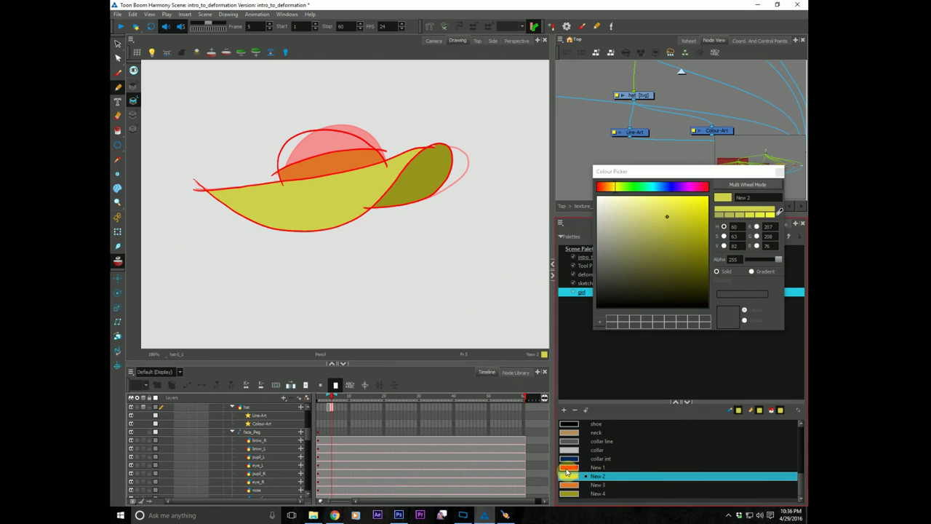
{"action": "left_click", "coordinate": [331, 160]}
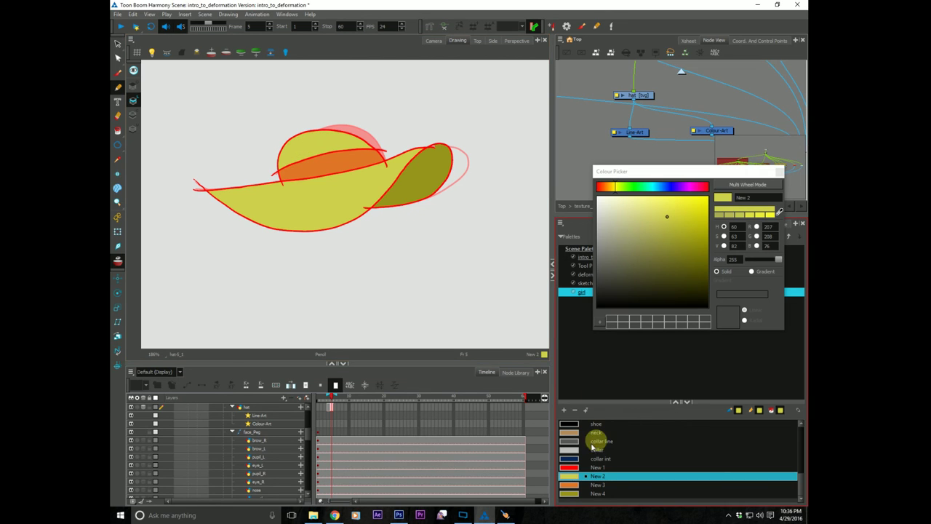
{"action": "left_click", "coordinate": [579, 466]}
{"action": "left_click", "coordinate": [780, 260]}
{"action": "left_click_drag", "start_coordinate": [780, 259], "coordinate": [715, 264]}
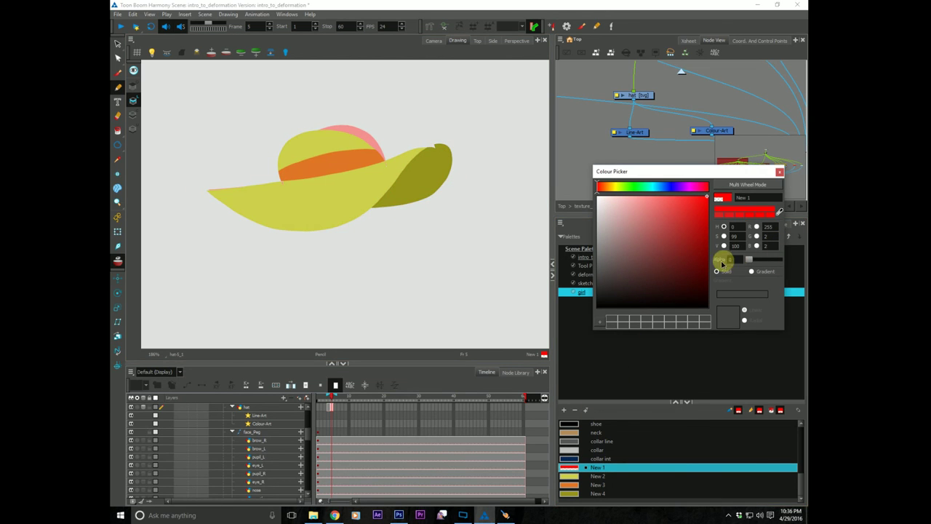
Move the dark underside of the new hat's brim from the Line Art layer to the Colour Art layer.
{"action": "left_click", "coordinate": [119, 45]}
{"action": "left_click", "coordinate": [421, 174]}
{"action": "key", "text": "Delete"}
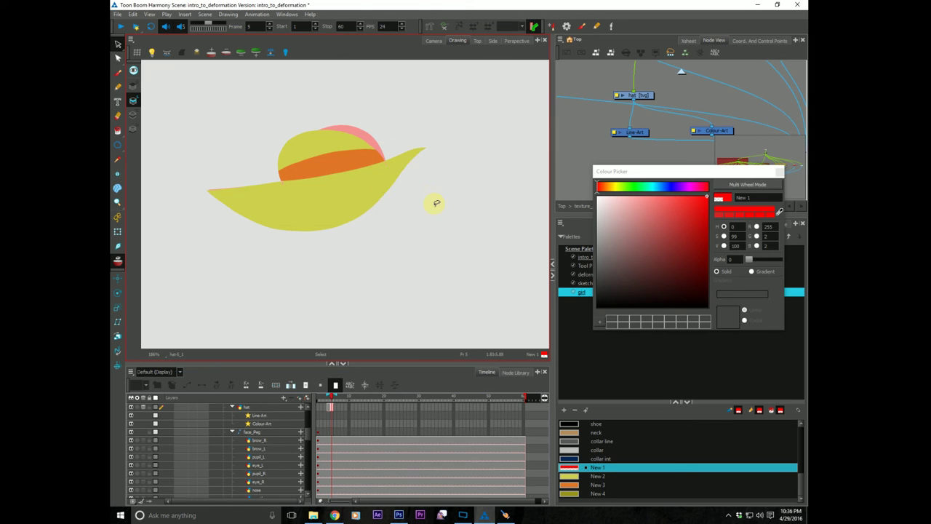
{"action": "left_click", "coordinate": [133, 114]}
{"action": "key", "text": "ctrl+z"}
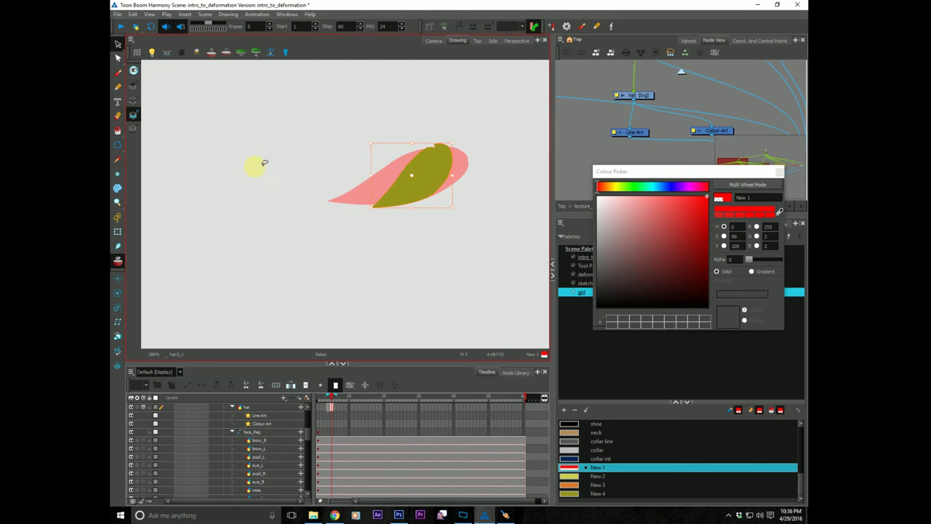
Return to the Camera view, shift the new hat left onto the girl's head and turn off onion skin.
{"action": "left_click", "coordinate": [434, 40]}
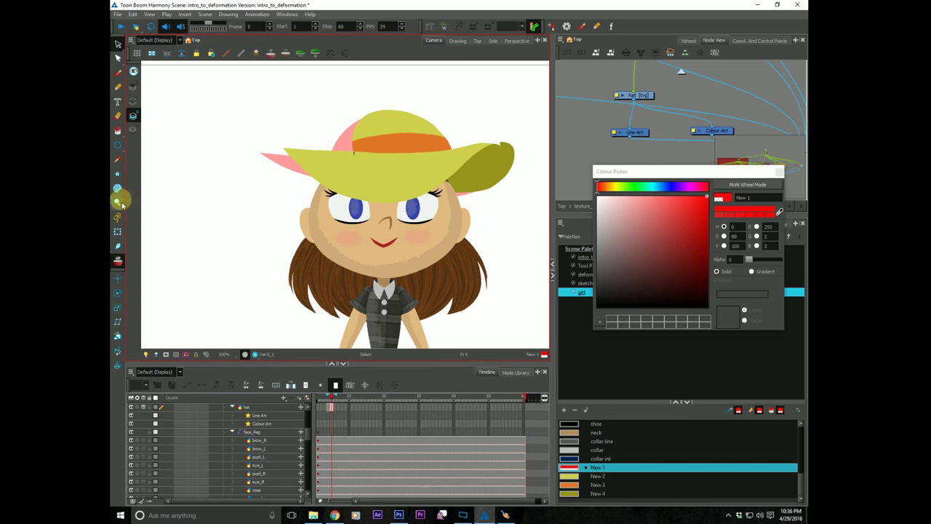
{"action": "left_click", "coordinate": [118, 232]}
{"action": "left_click", "coordinate": [370, 168]}
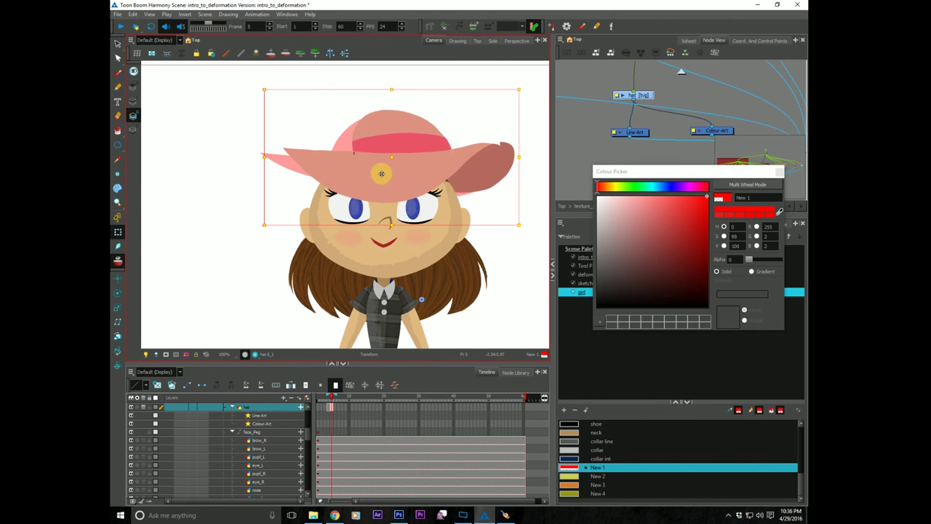
{"action": "left_click_drag", "start_coordinate": [380, 175], "coordinate": [331, 182]}
{"action": "left_click", "coordinate": [118, 260]}
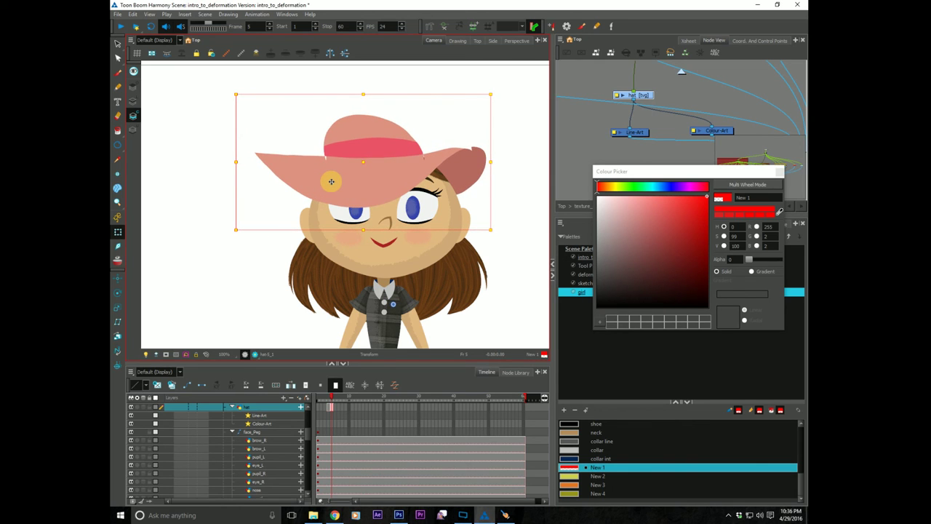
Align the Line-Art and Colour-Art nodes beside each other below the hat node.
{"action": "left_click_drag", "start_coordinate": [645, 130], "coordinate": [634, 125]}
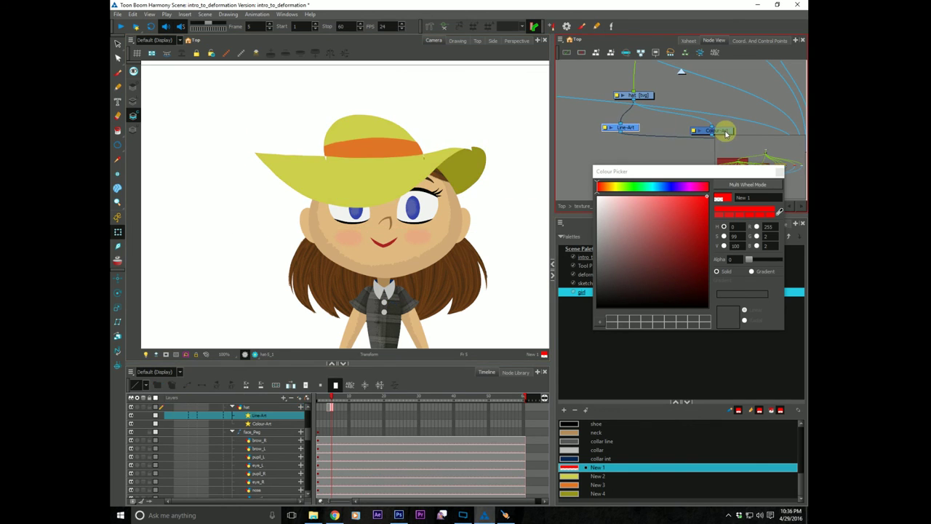
{"action": "left_click_drag", "start_coordinate": [726, 134], "coordinate": [725, 128]}
{"action": "left_click_drag", "start_coordinate": [634, 128], "coordinate": [631, 125]}
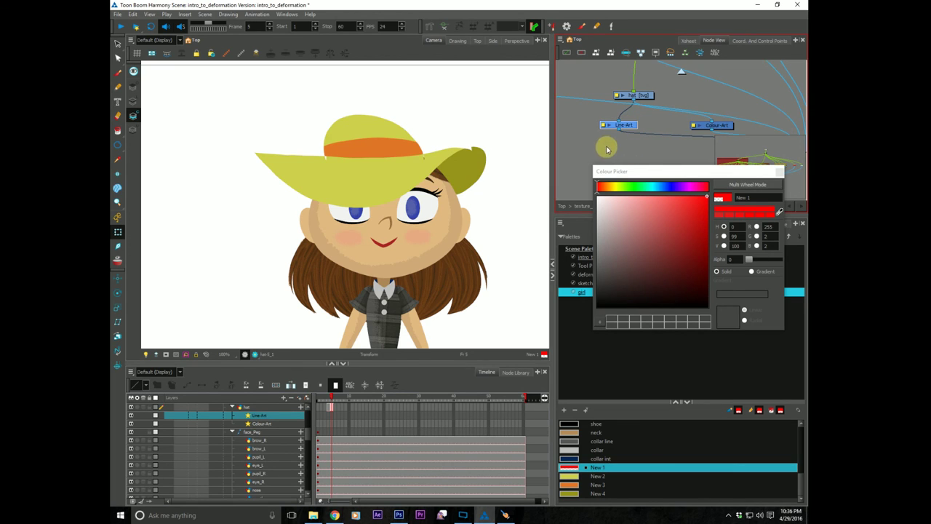
{"action": "left_click", "coordinate": [516, 254]}
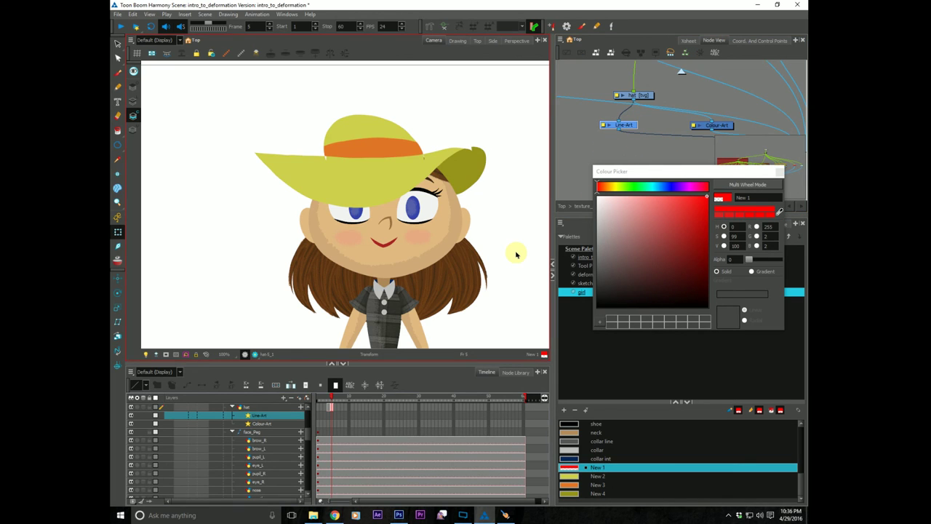